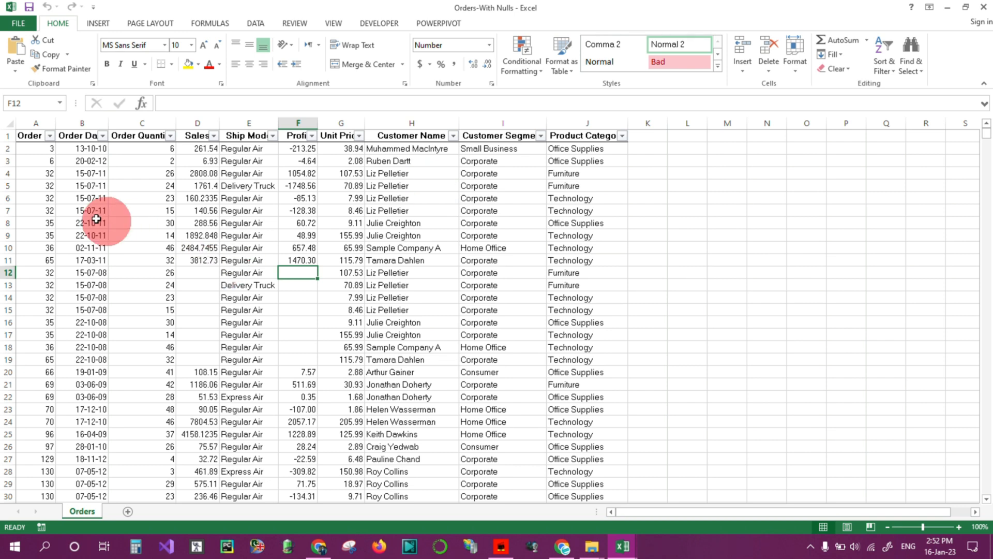
Step: Look over the order table's Product Category, Customer Segment and Order Quantity columns
left_click(654, 257)
left_click_drag(574, 149, 577, 283)
scroll(525, 185, "right", 1)
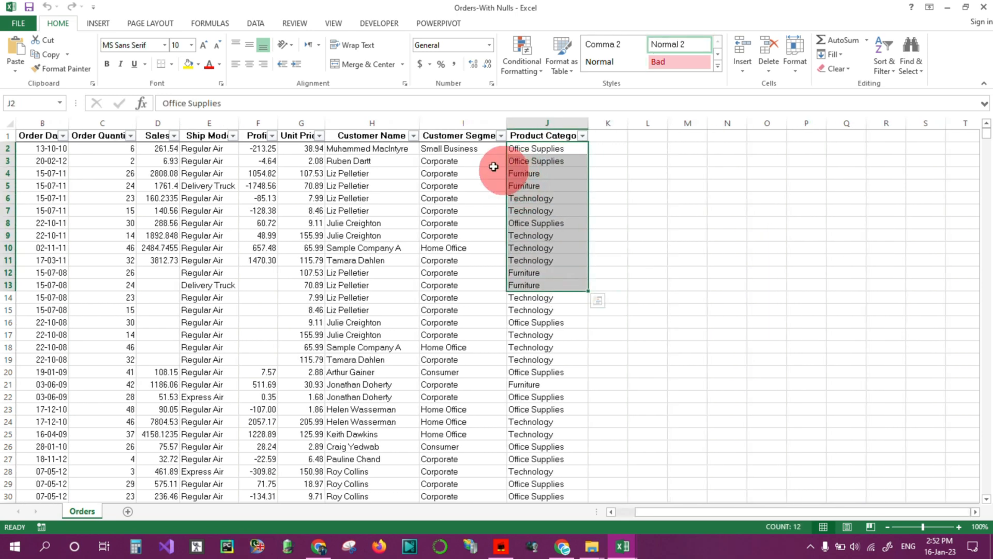
left_click_drag(494, 166, 461, 309)
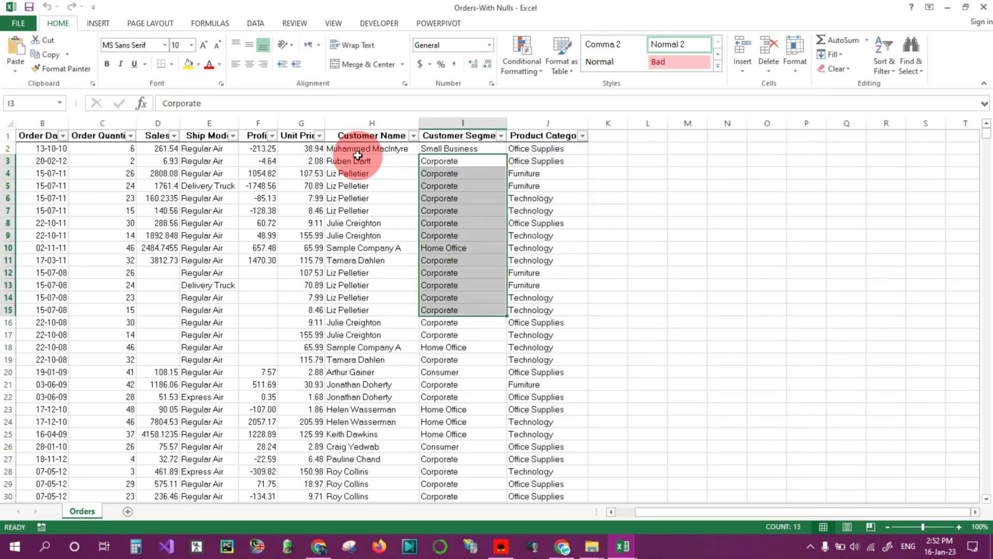
left_click(635, 219)
left_click_drag(661, 512, 621, 512)
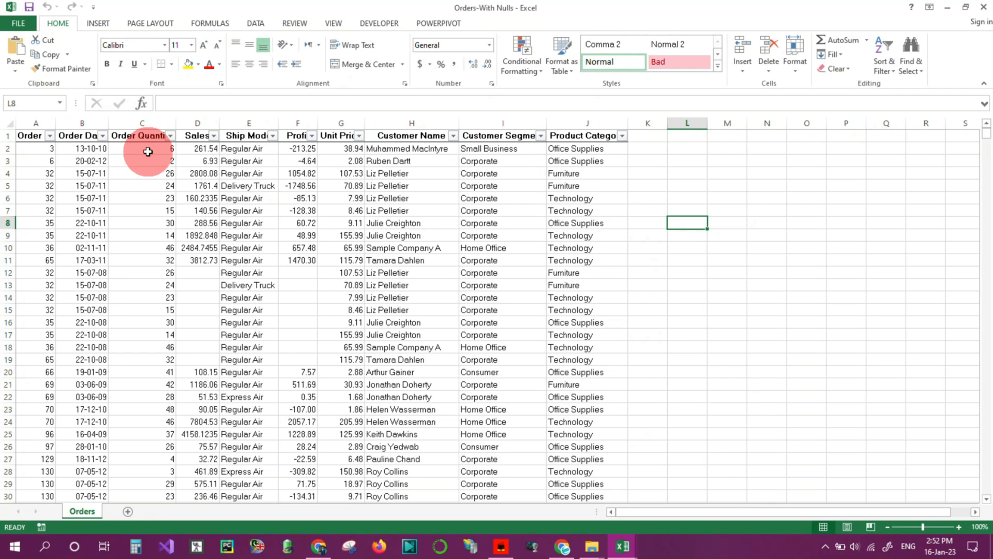
left_click_drag(148, 152, 144, 261)
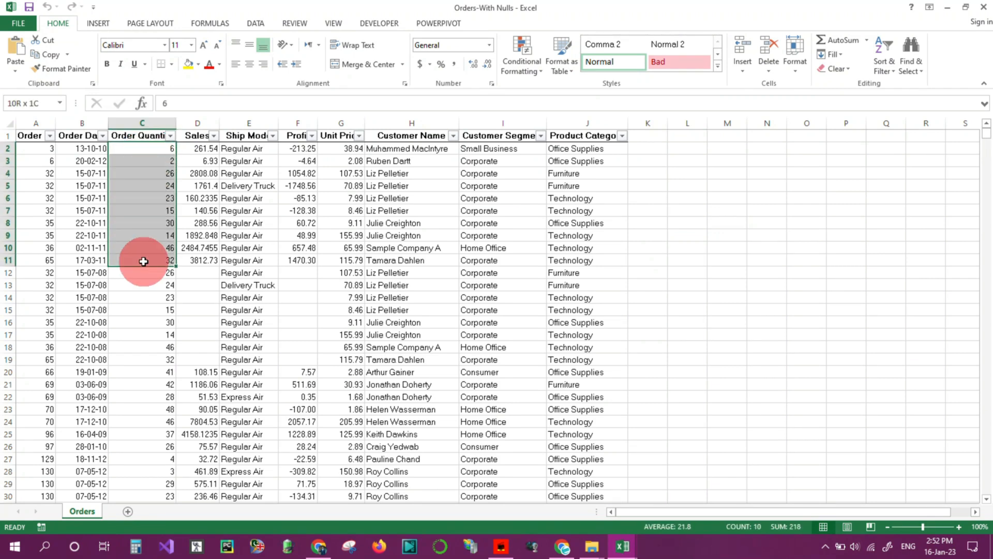
Step: Highlight values greater than 25 in the whole Order Quantity column with Light Red Fill with Dark Red Text using conditional formatting
left_click(150, 123)
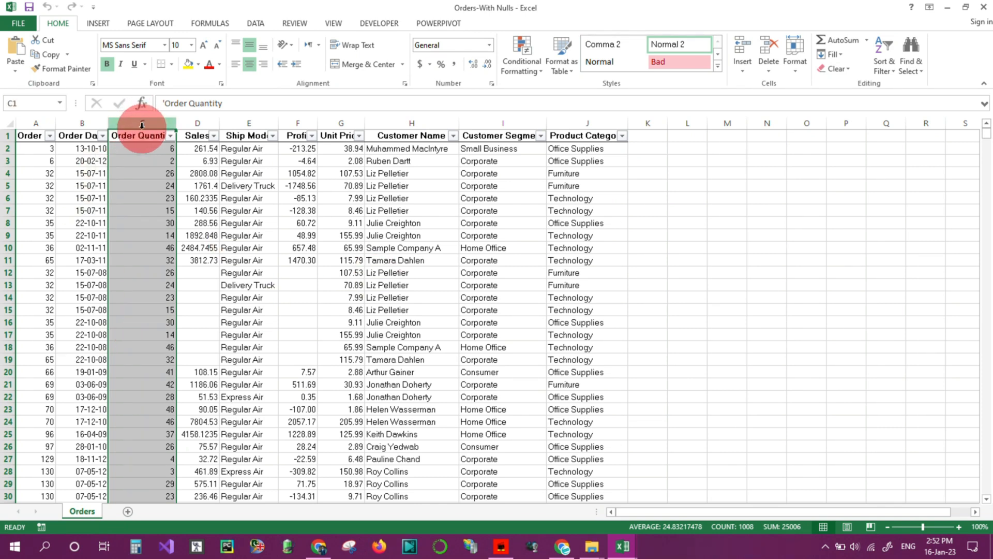
scroll(301, 300, "down", 20)
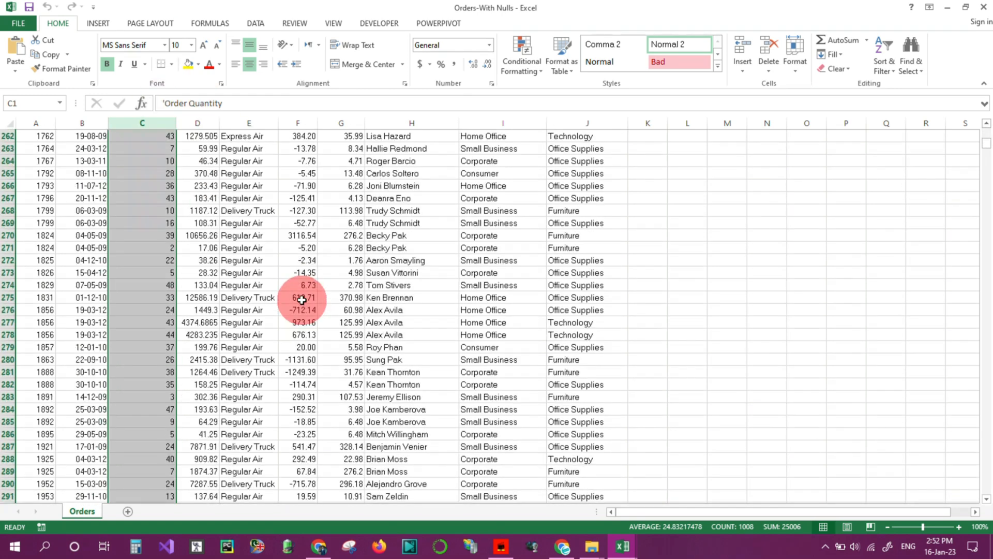
scroll(301, 300, "up", 20)
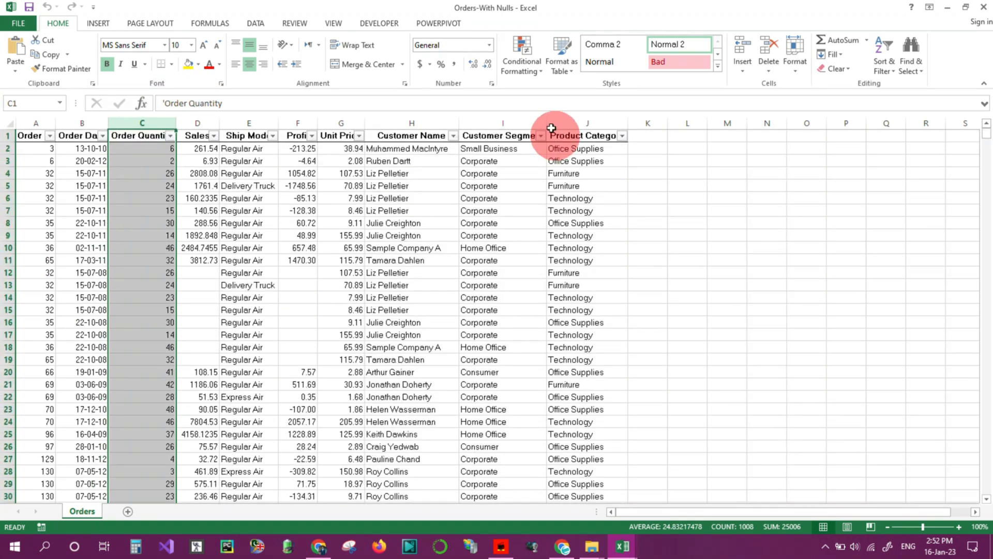
left_click(538, 74)
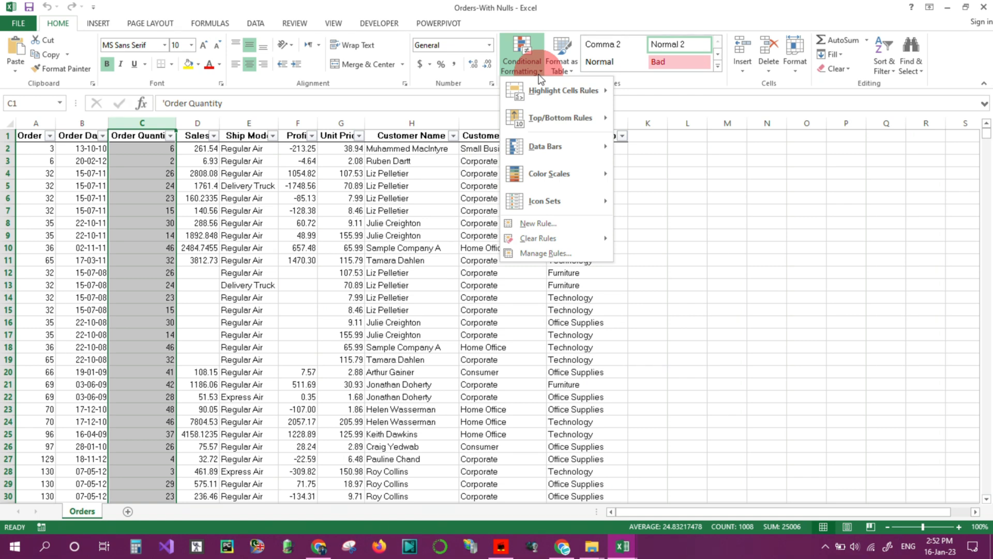
mouse_move(547, 94)
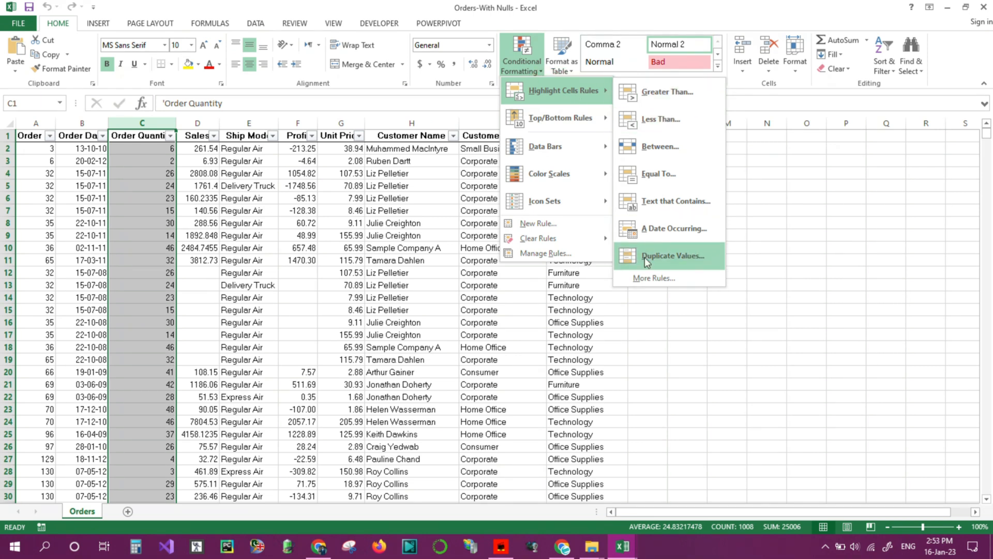
left_click(657, 101)
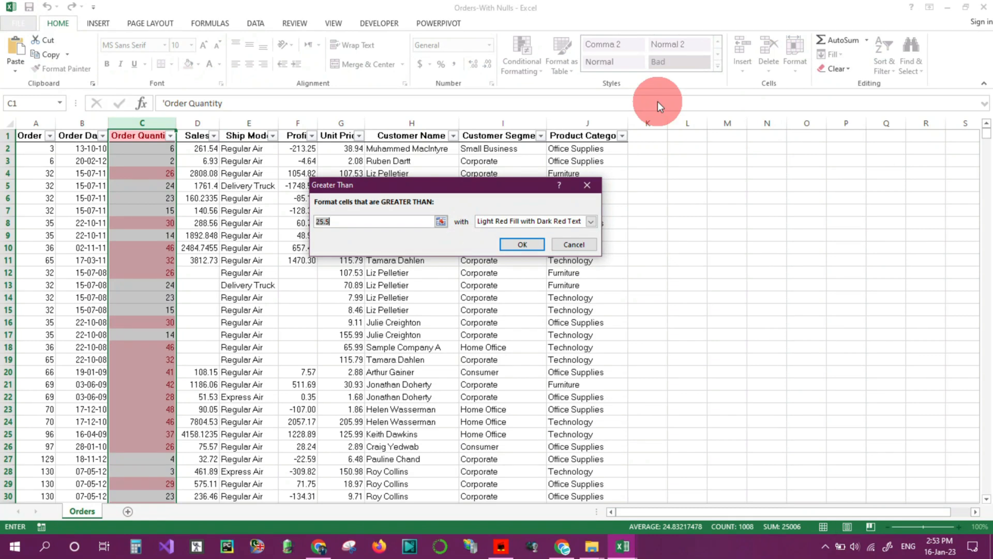
double_click(342, 225)
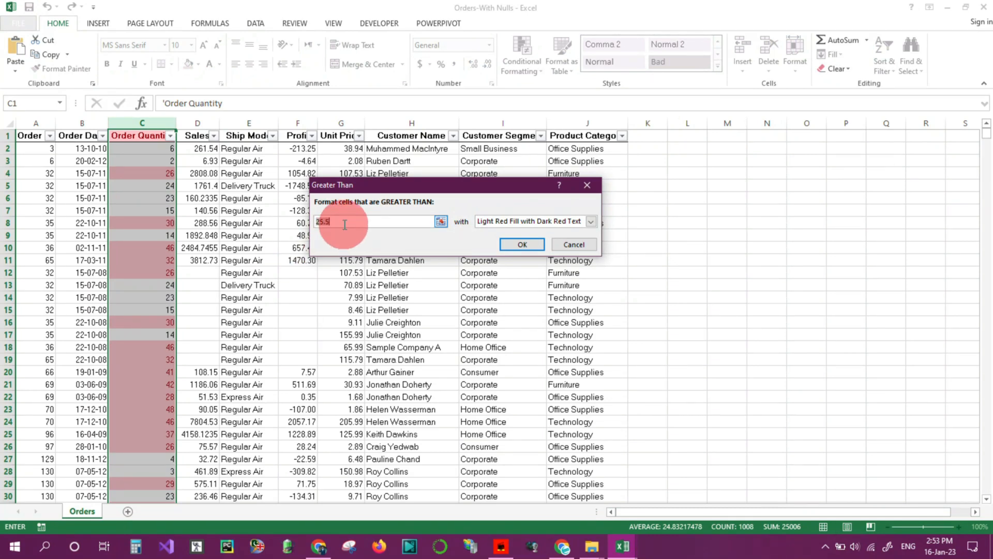
key("BackSpace")
type("50")
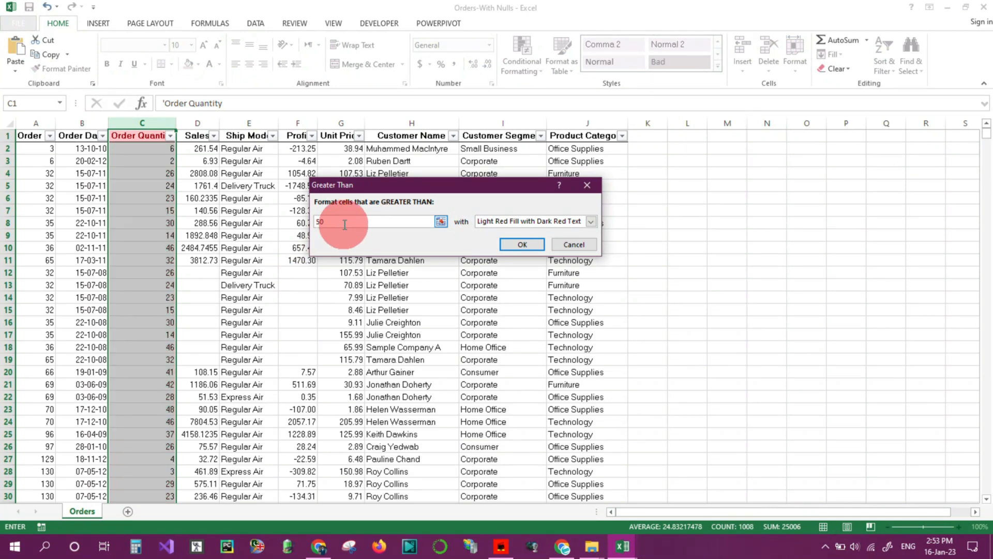
key("BackSpace")
key("BackSpace")
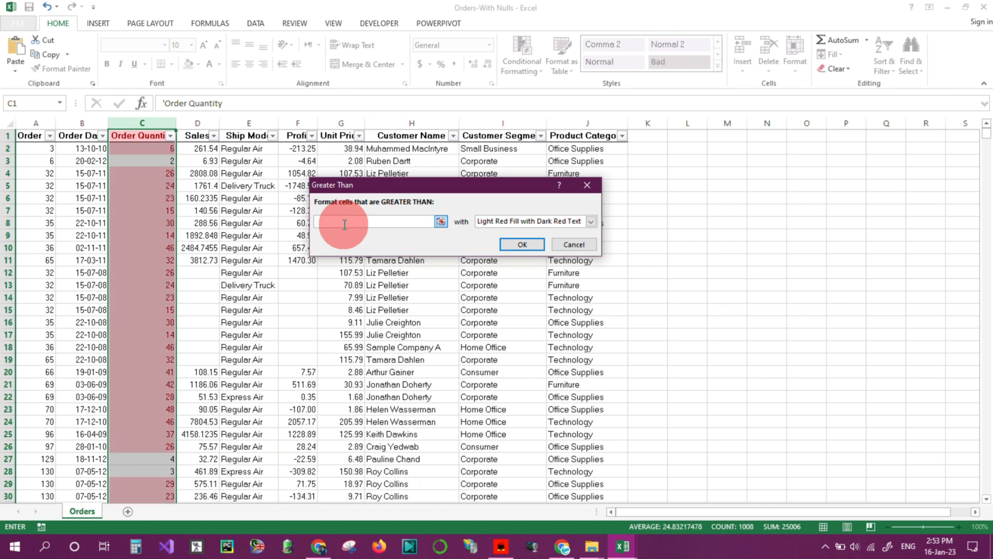
type("25")
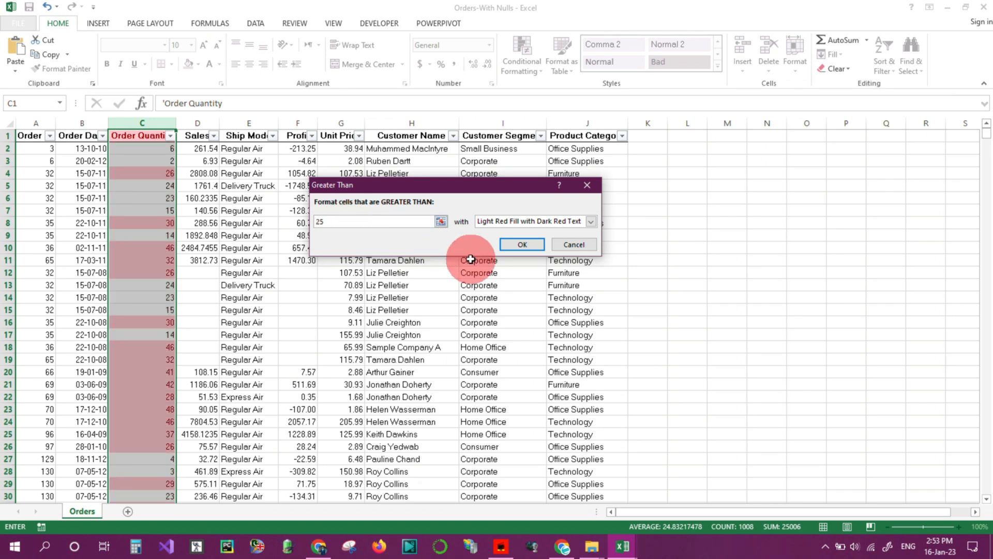
left_click(583, 220)
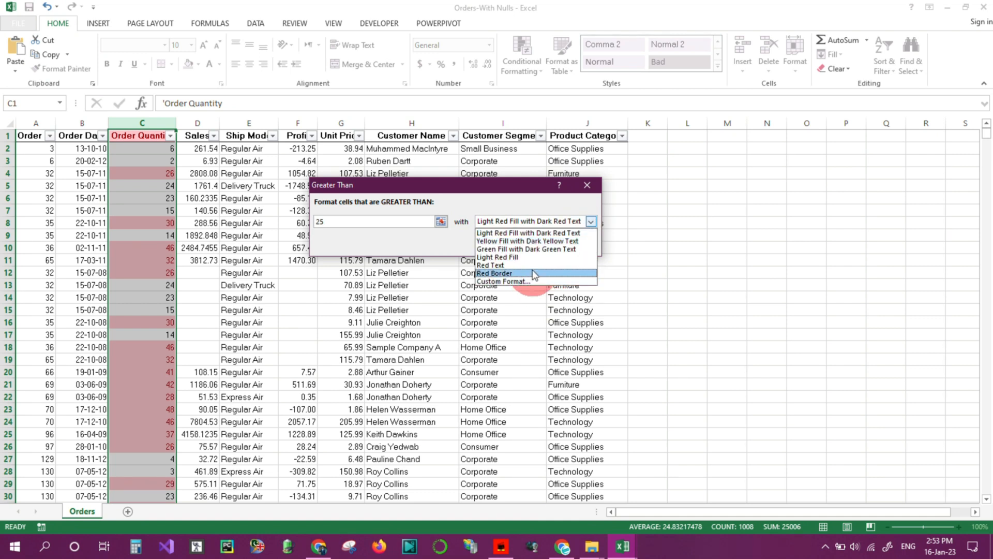
left_click(423, 237)
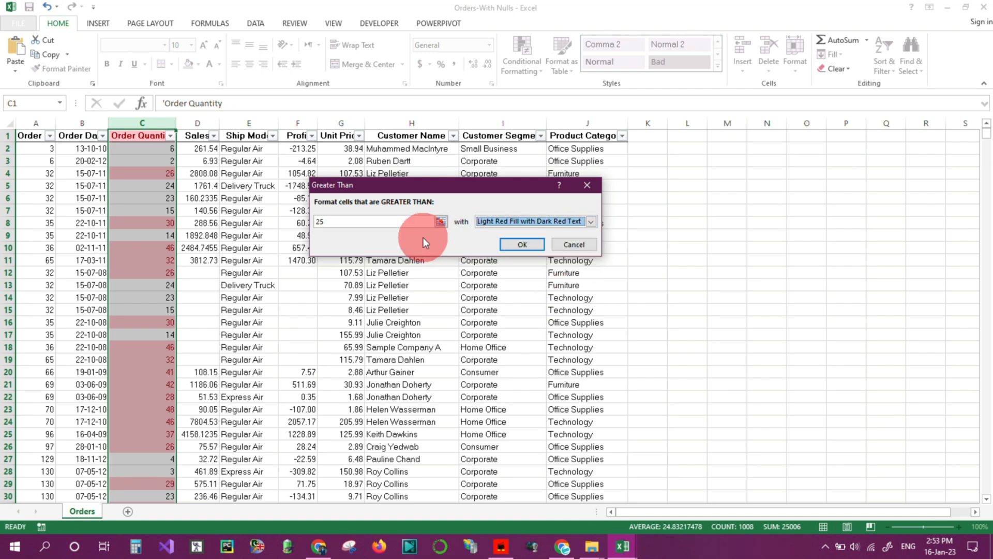
left_click(522, 245)
left_click(228, 307)
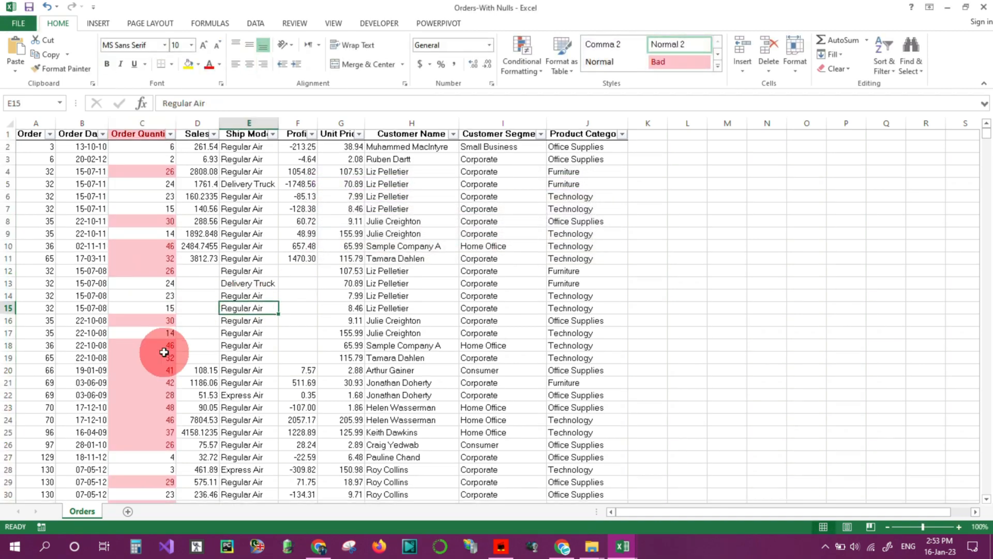
Step: Change the order quantity in C3 to 26 and the one in C10 to 6
scroll(164, 352, "down", 20)
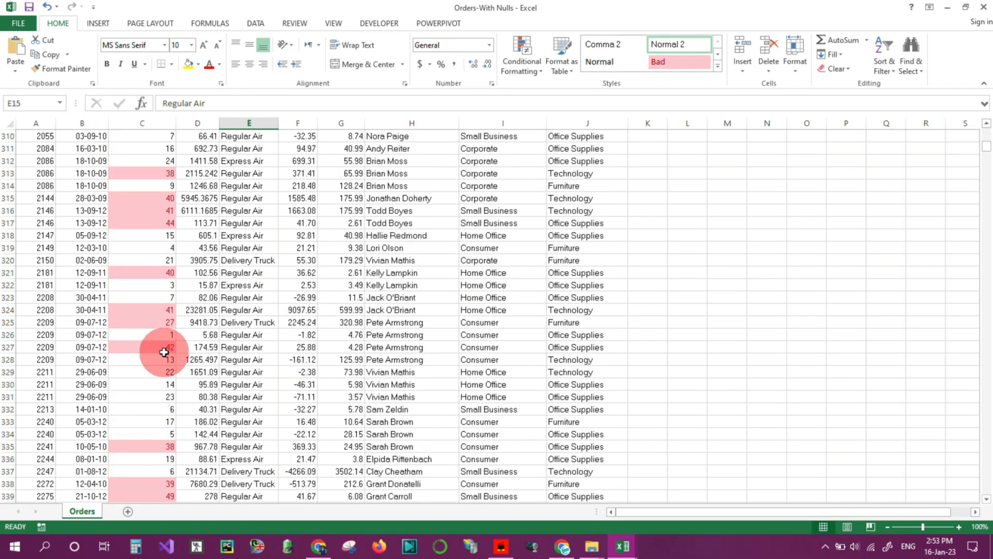
scroll(164, 352, "down", 20)
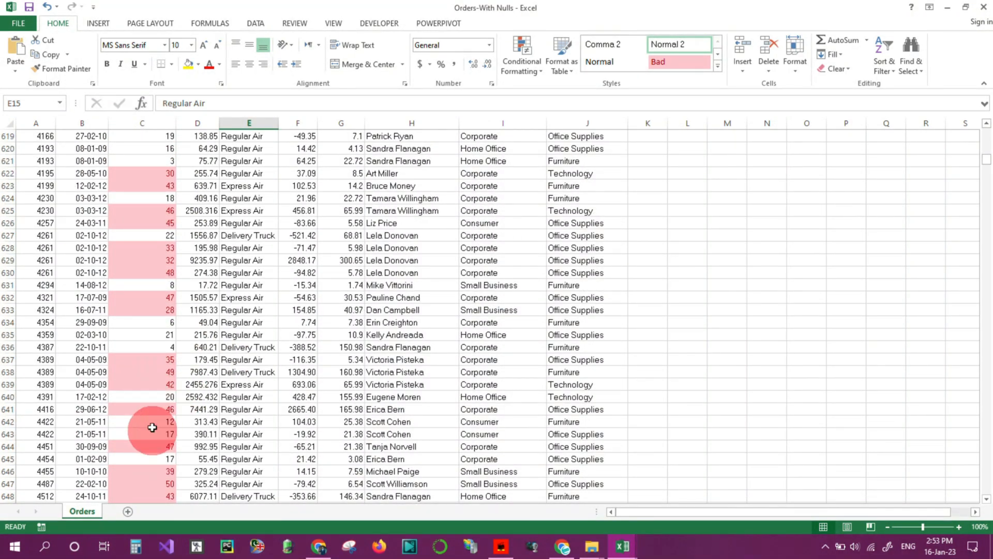
scroll(200, 305, "up", 20)
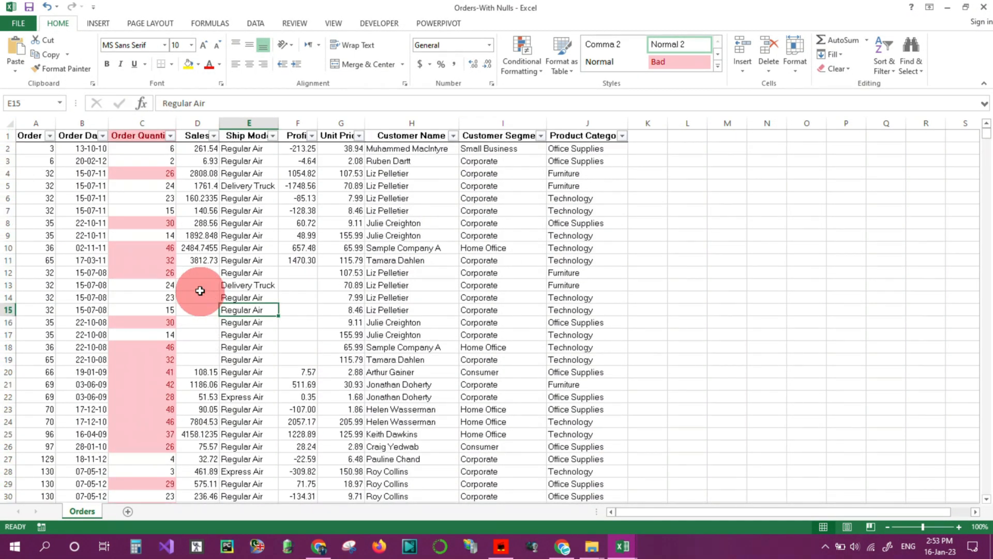
left_click(144, 161)
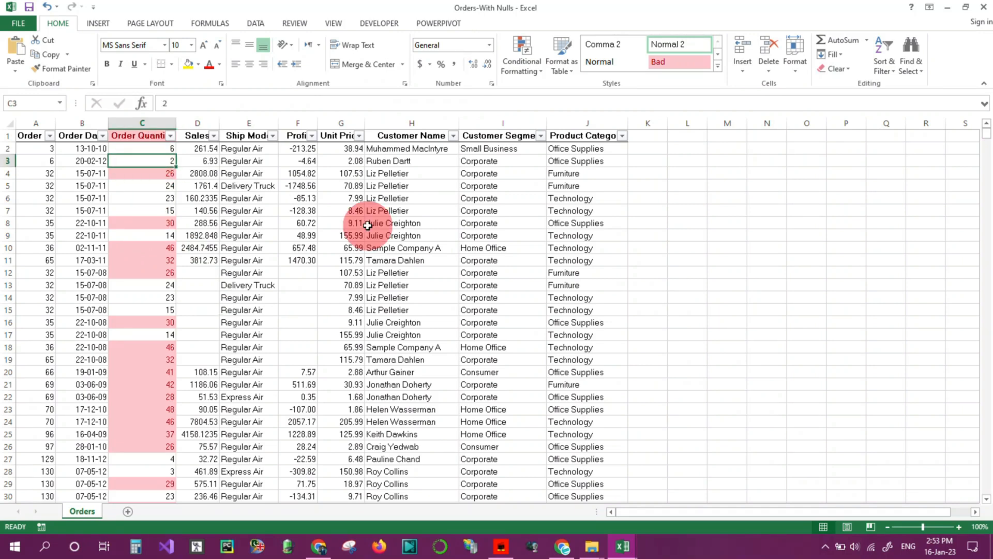
type("26")
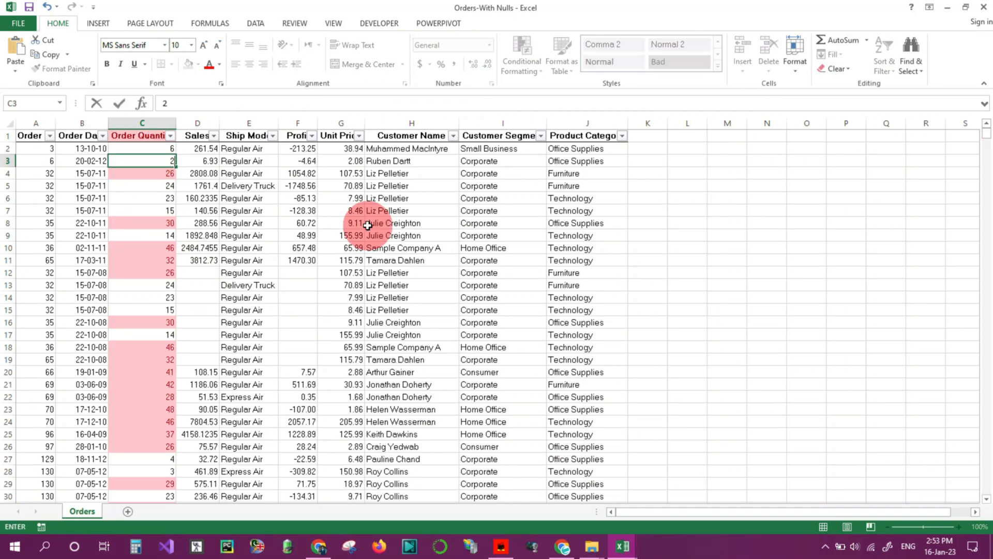
key("Return")
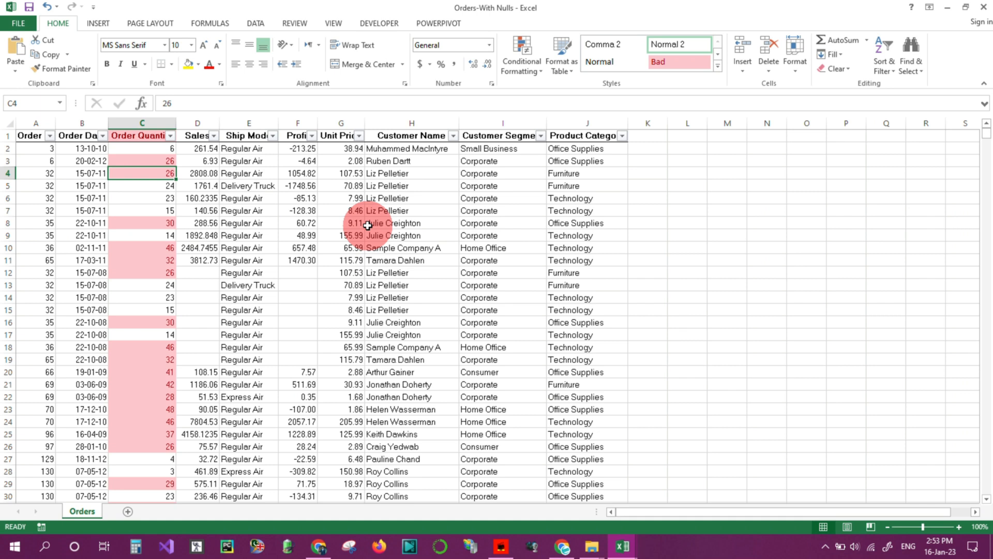
left_click(165, 247)
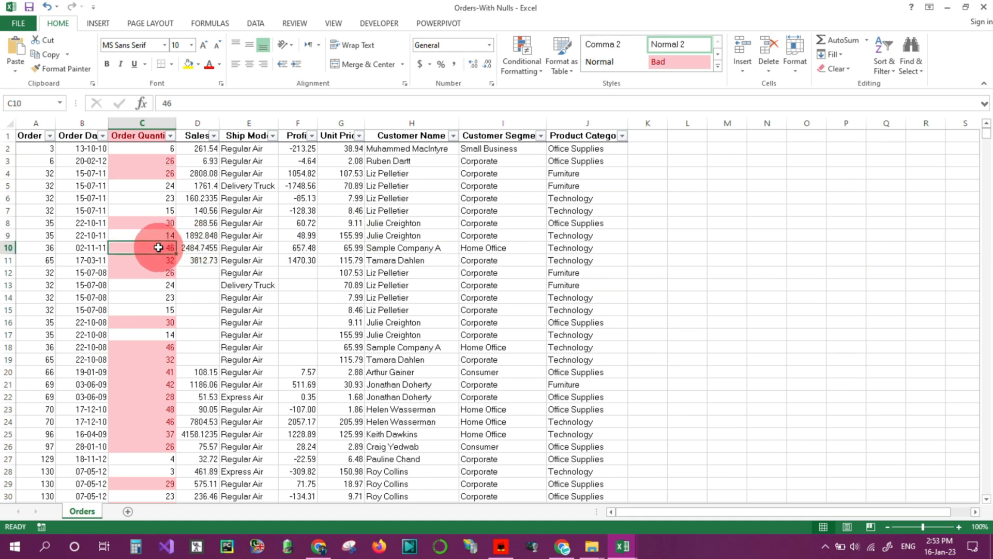
type("6")
key("Return")
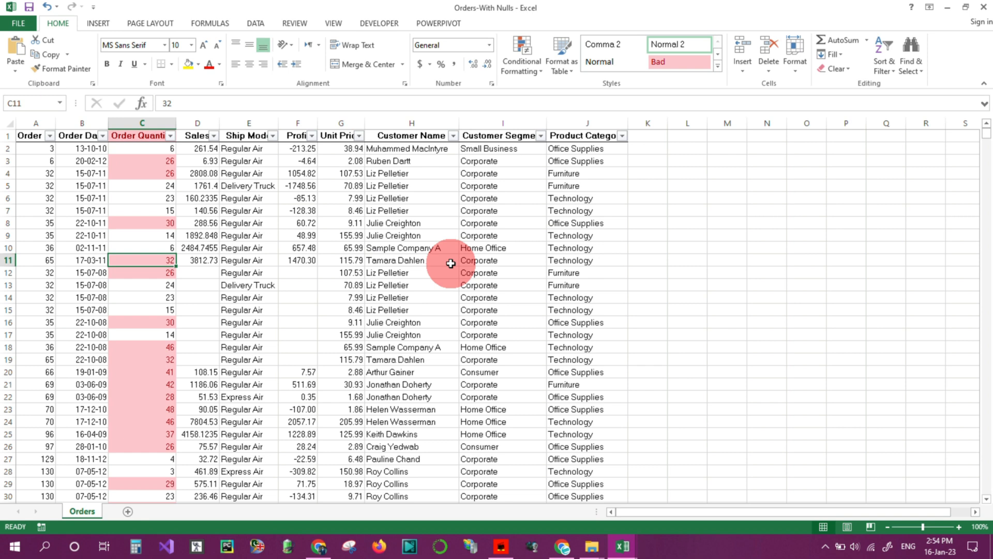
Step: Edit the Order Quantity column's conditional formatting rule so that it formats cell values greater than 30, and apply it
left_click(527, 65)
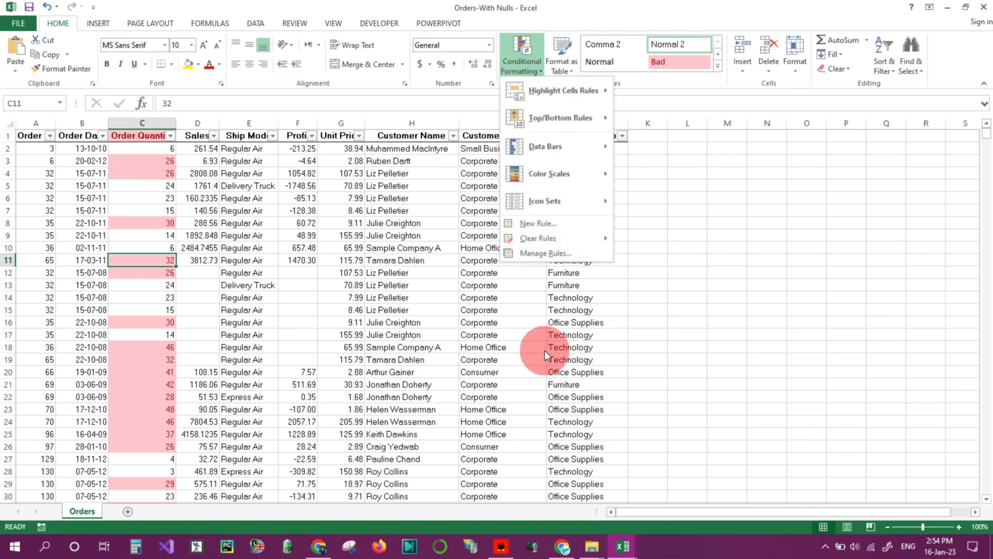
left_click(676, 293)
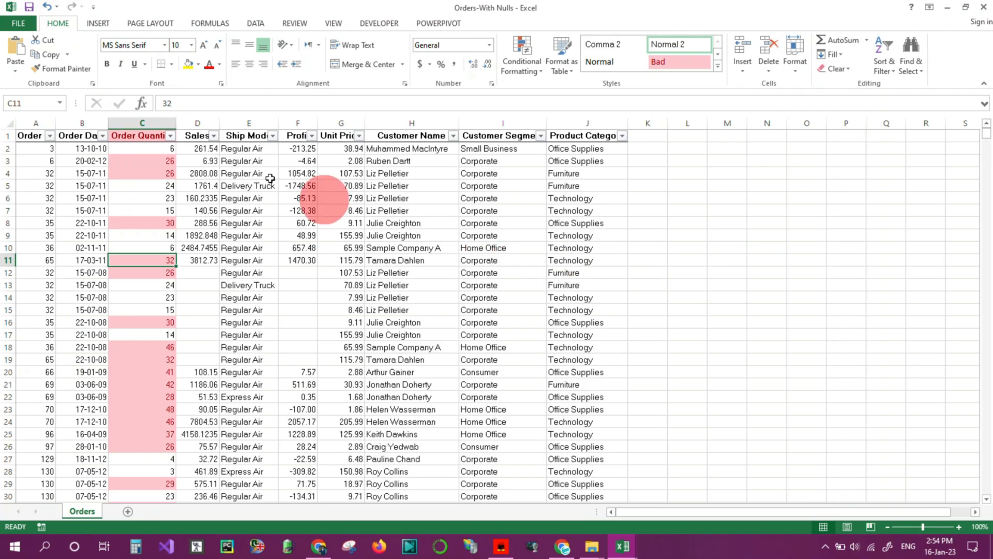
left_click(526, 63)
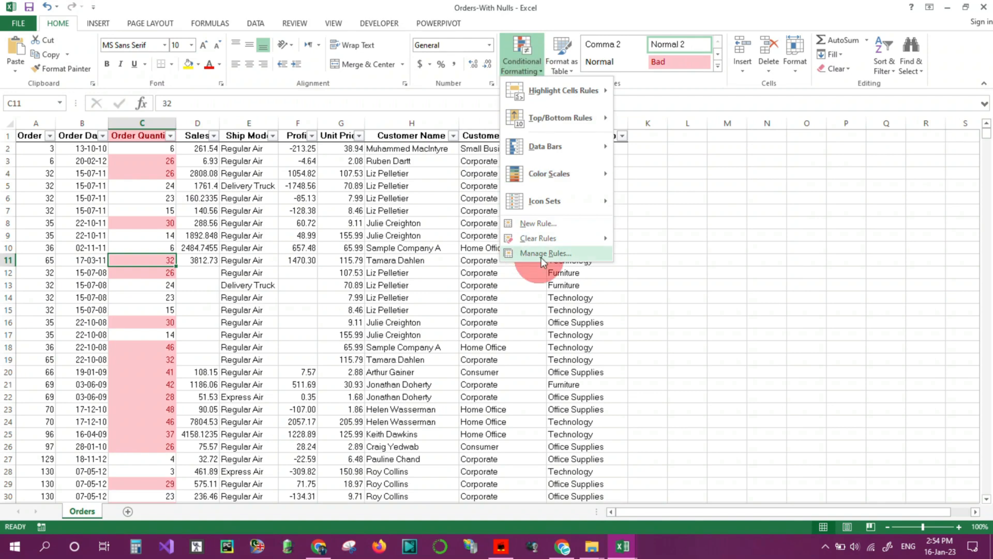
left_click(559, 254)
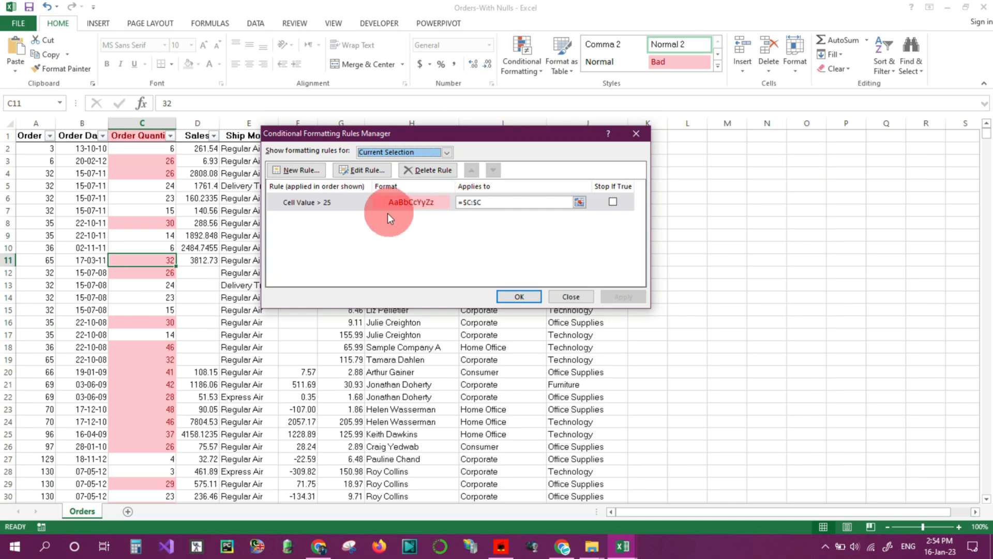
left_click(376, 173)
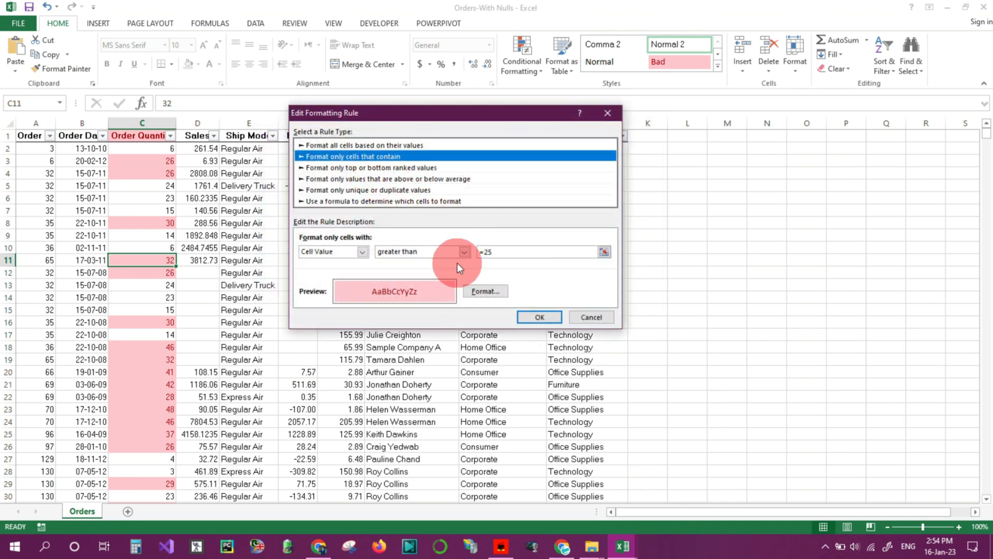
left_click(512, 254)
key("BackSpace")
key("BackSpace")
type("3")
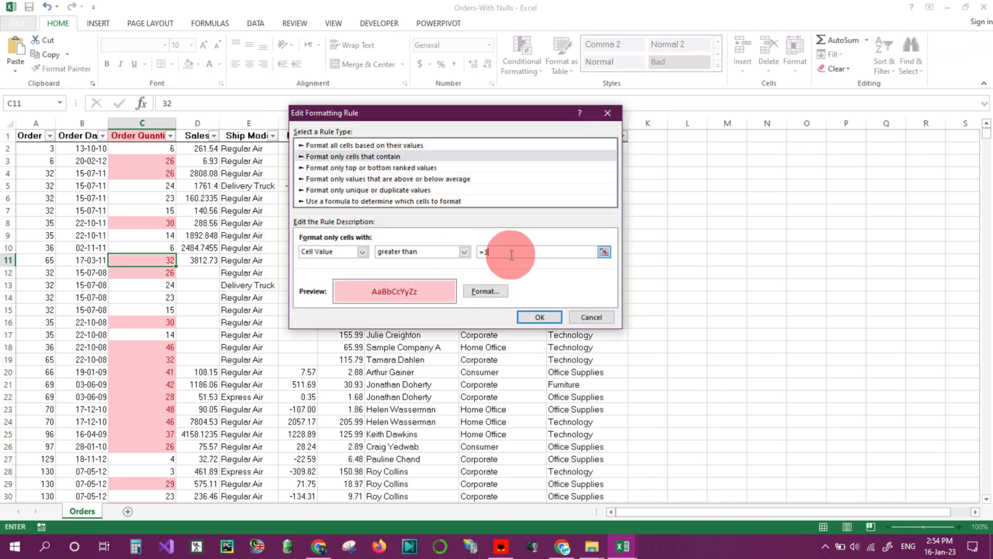
type("0")
left_click(543, 317)
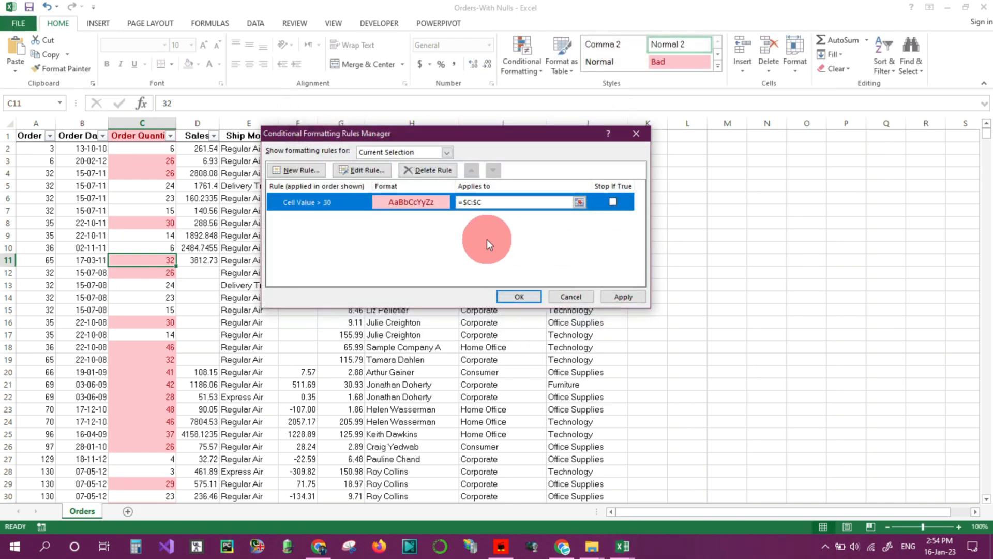
left_click(624, 297)
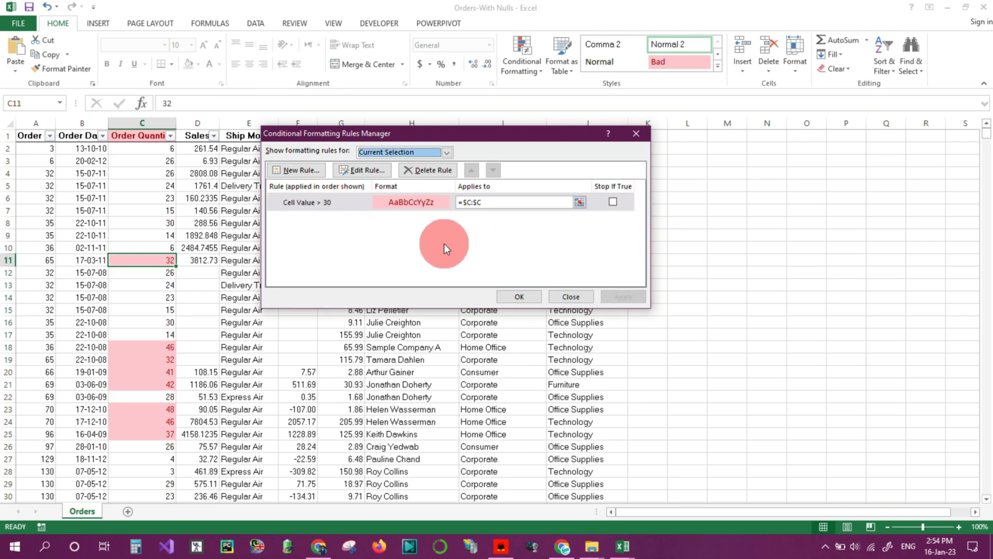
Step: Delete the conditional formatting rule from the Order Quantity column, apply the change and close the rules manager
left_click(430, 172)
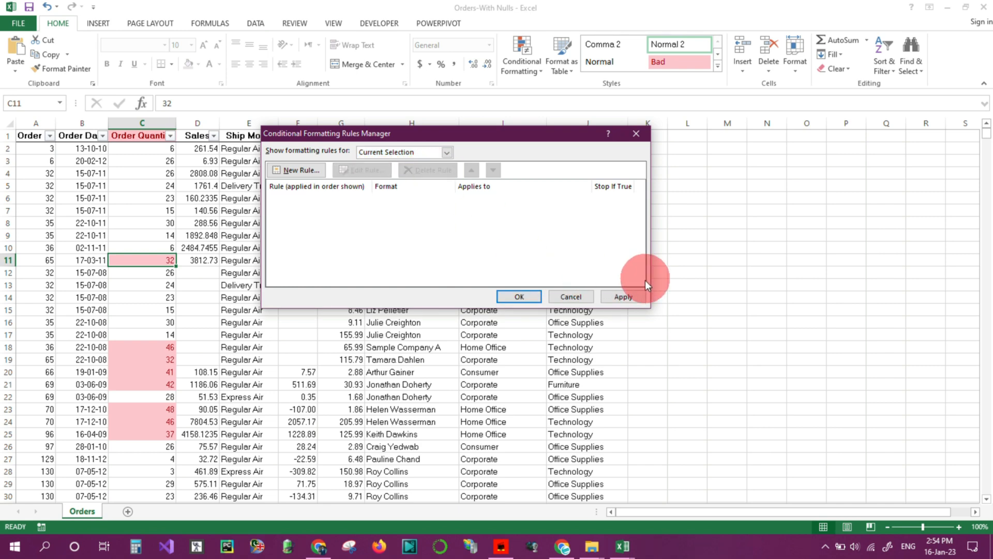
left_click(633, 293)
left_click(531, 296)
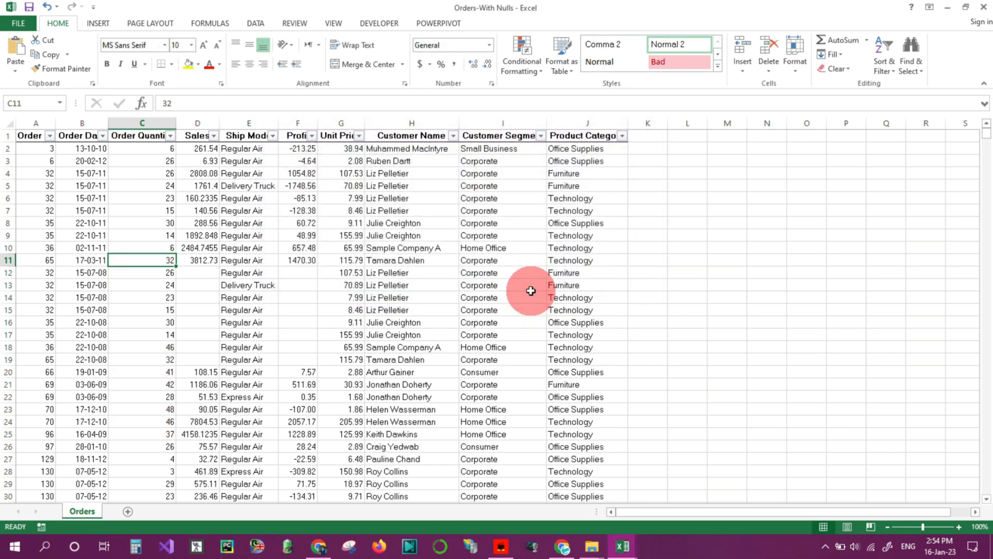
Step: Highlight C11 with Light Red Fill with Dark Red Text when less than 25, and change its order quantity to 6
left_click(515, 60)
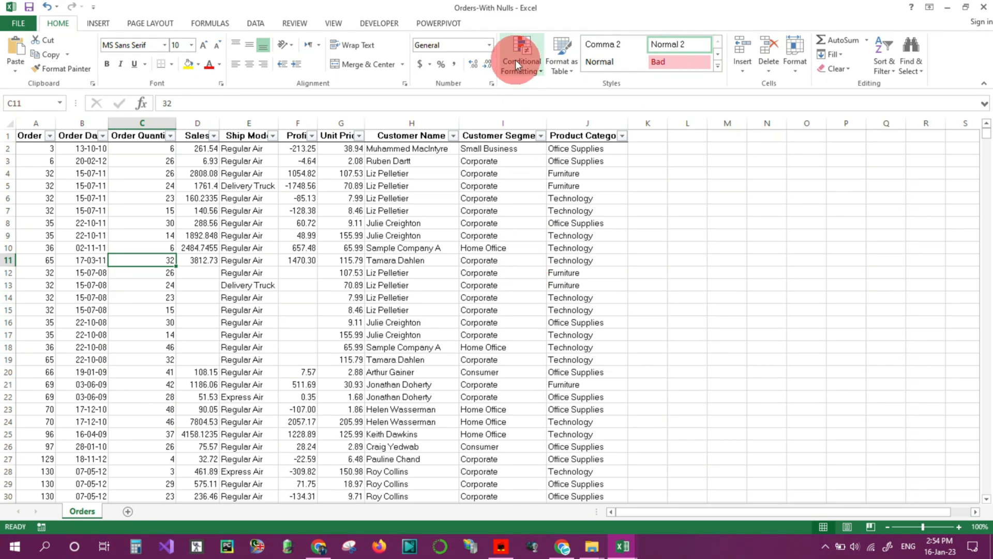
mouse_move(544, 106)
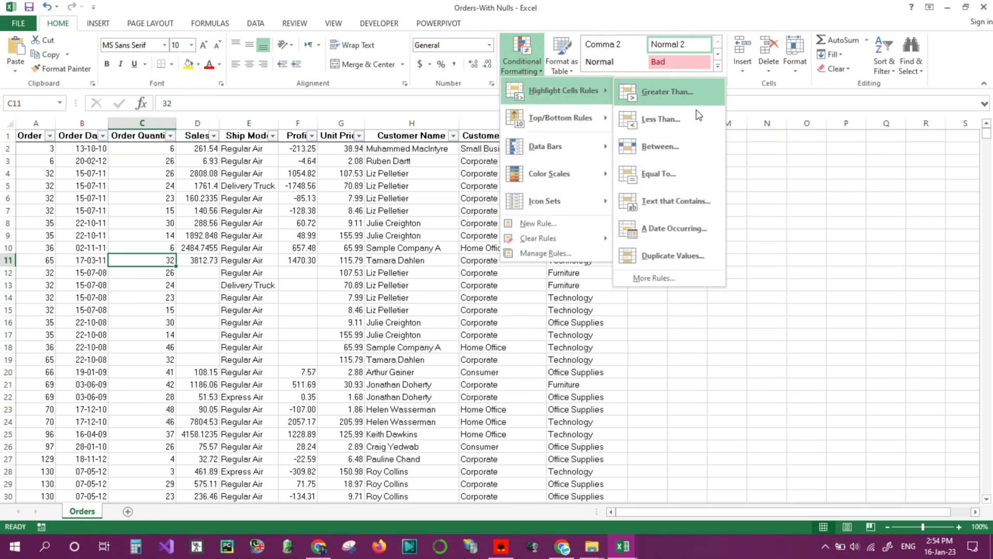
left_click(681, 130)
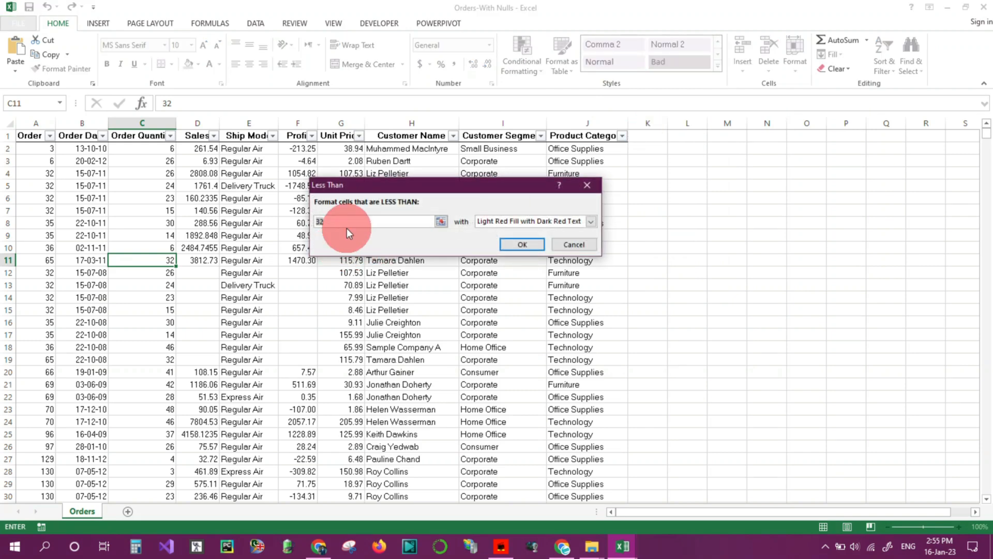
type("2")
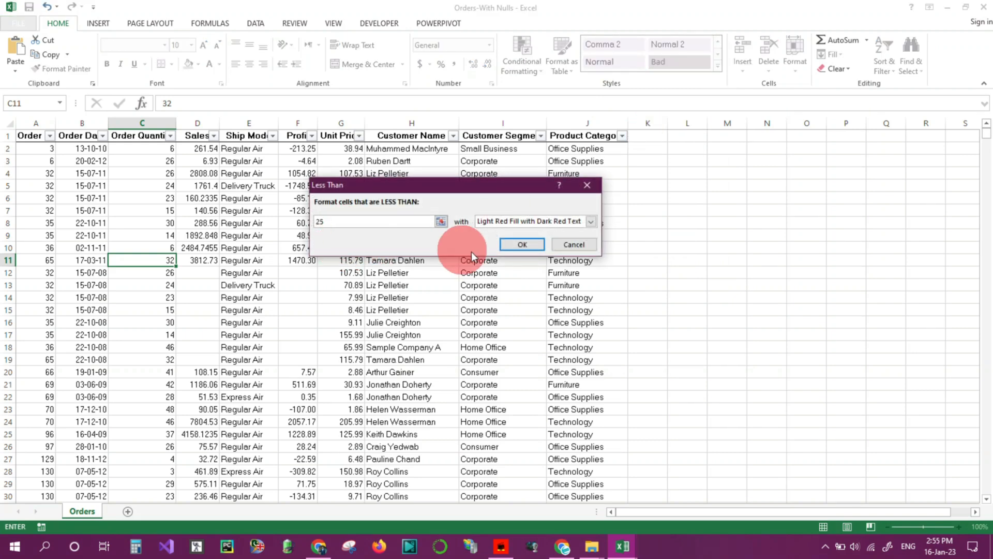
left_click(518, 243)
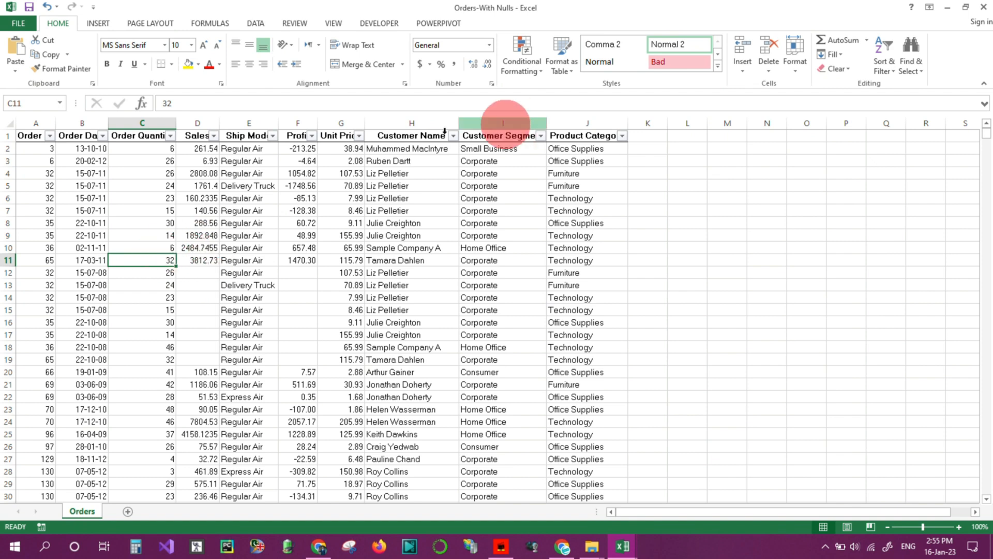
type("6")
key("Return")
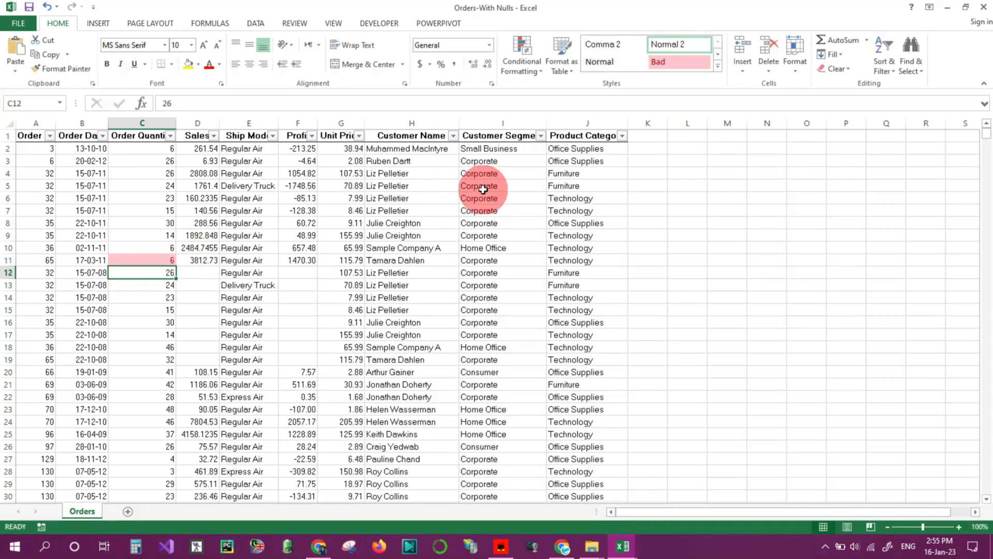
Step: Delete the Less Than conditional formatting rule from C11, apply the change and close the rules manager
left_click(136, 258)
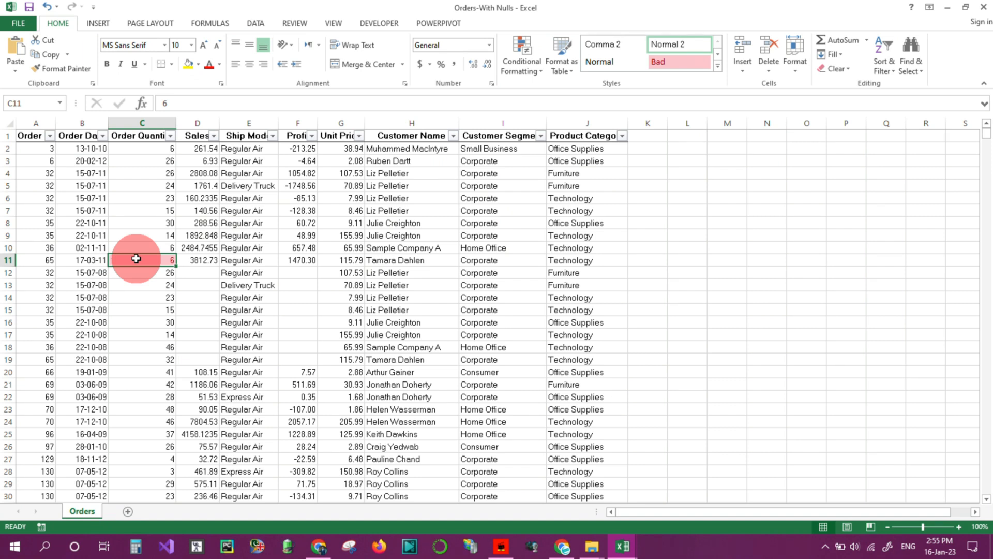
left_click(517, 75)
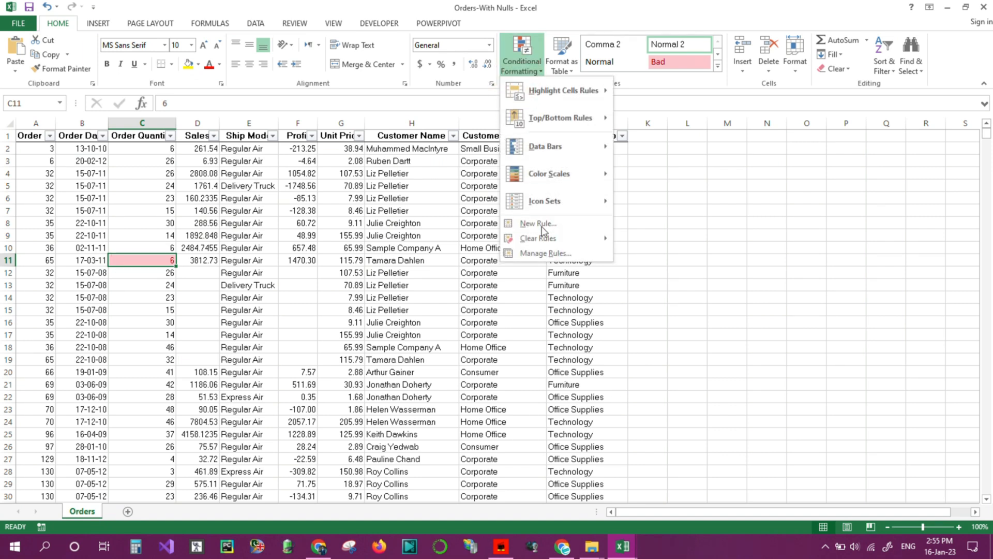
left_click(540, 256)
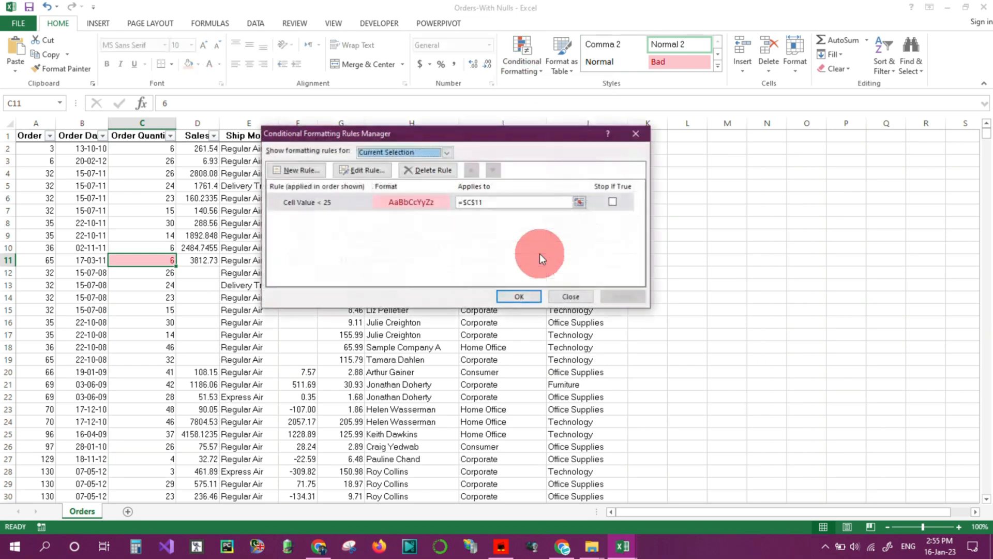
left_click(411, 176)
left_click(624, 293)
left_click(536, 296)
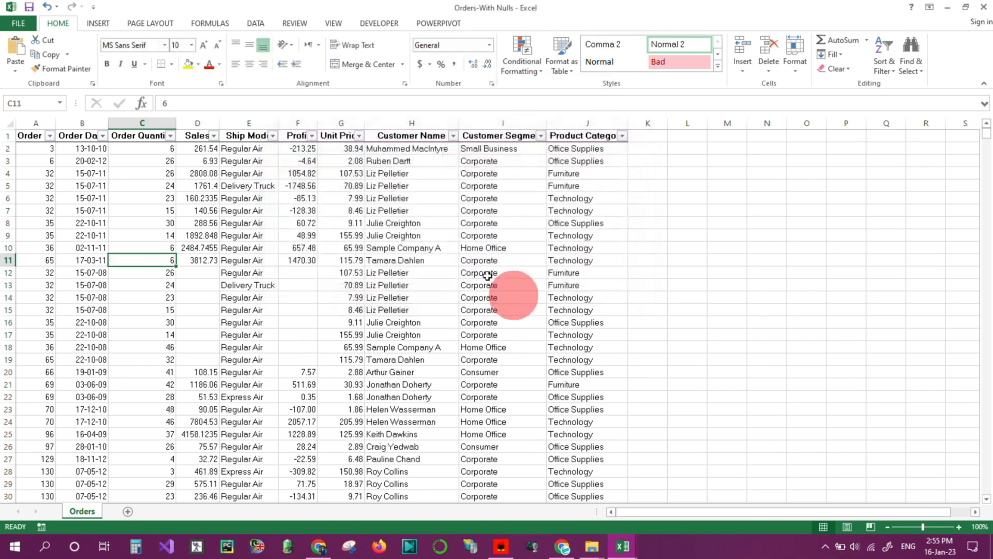
Step: Highlight values less than 25 in the whole Order Quantity column with Light Red Fill with Dark Red Text using conditional formatting
left_click(139, 122)
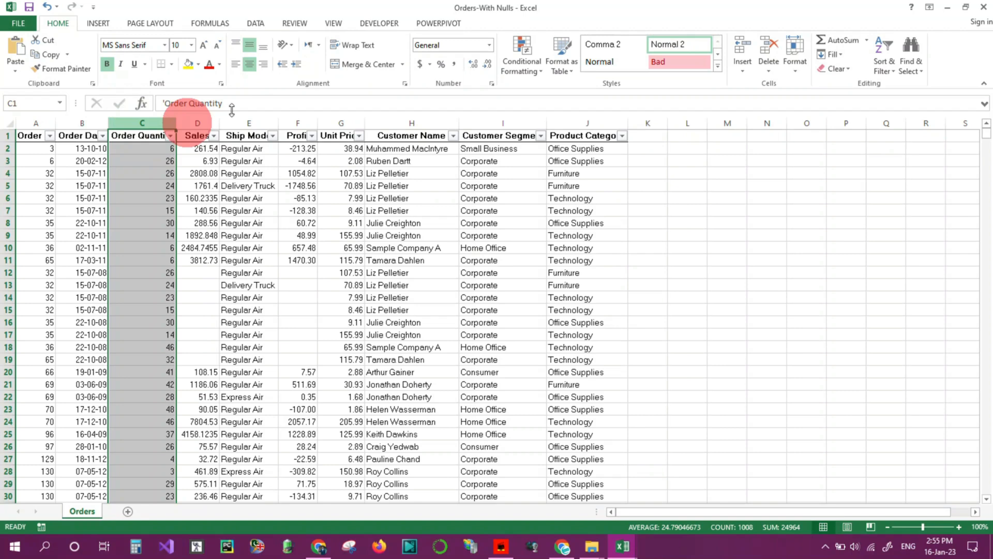
left_click(518, 70)
mouse_move(564, 91)
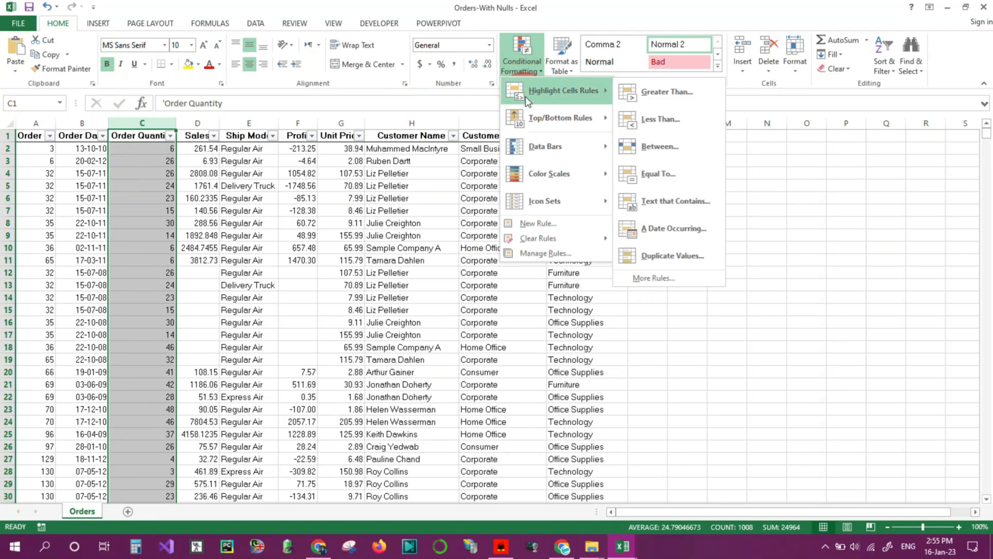
left_click(679, 119)
left_click(367, 222)
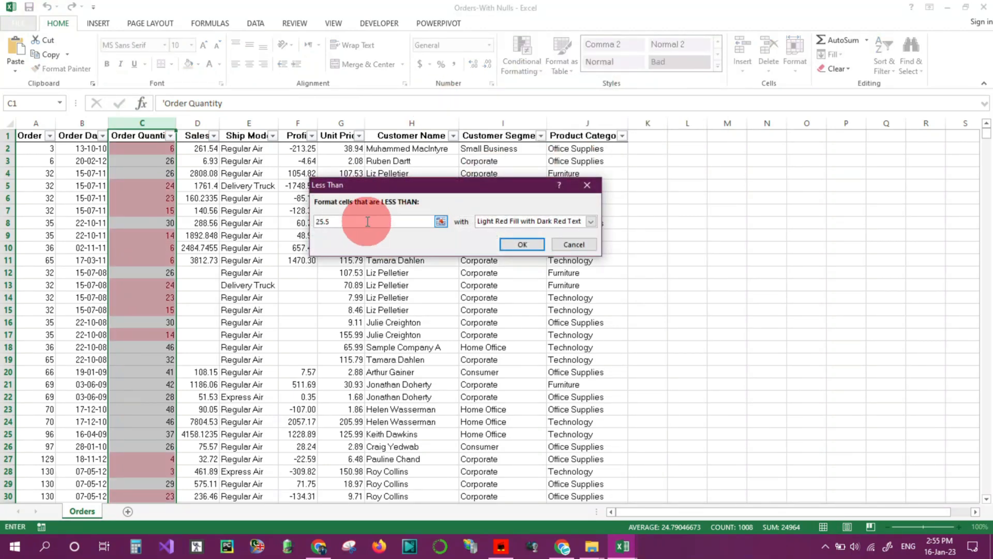
key("BackSpace")
key("BackSpace")
left_click(515, 246)
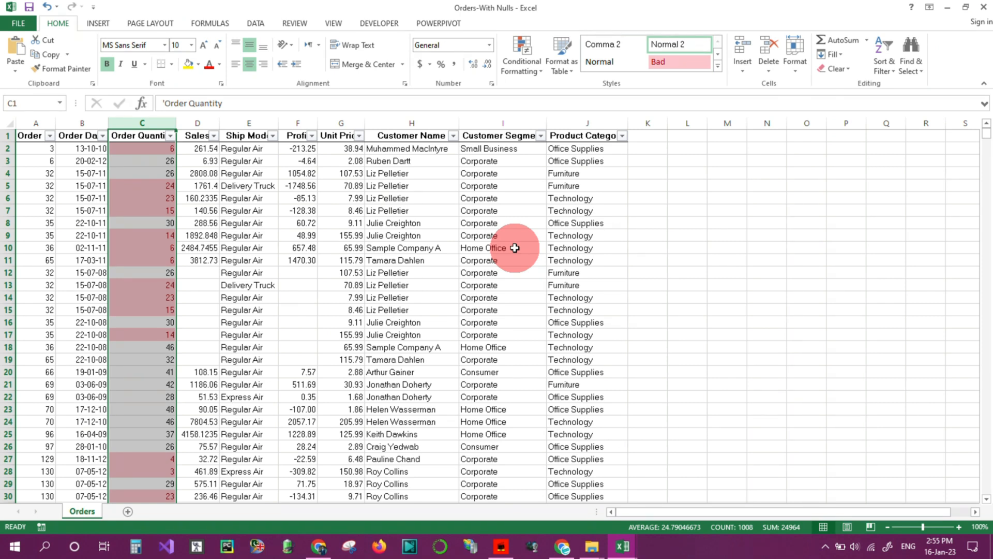
Step: Change the order quantity in C10 to 30 and the one in C11 to 25
left_click(144, 248)
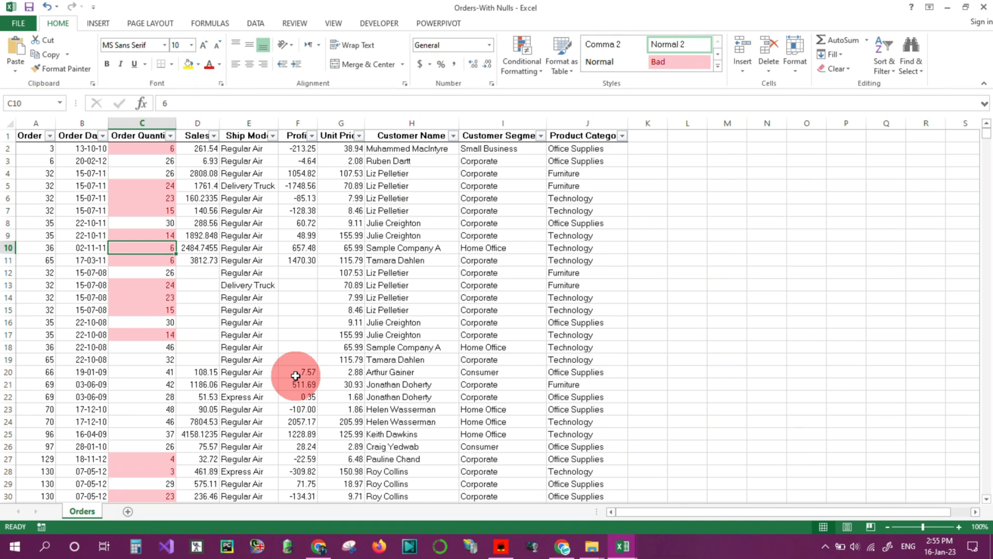
type("30")
key("Return")
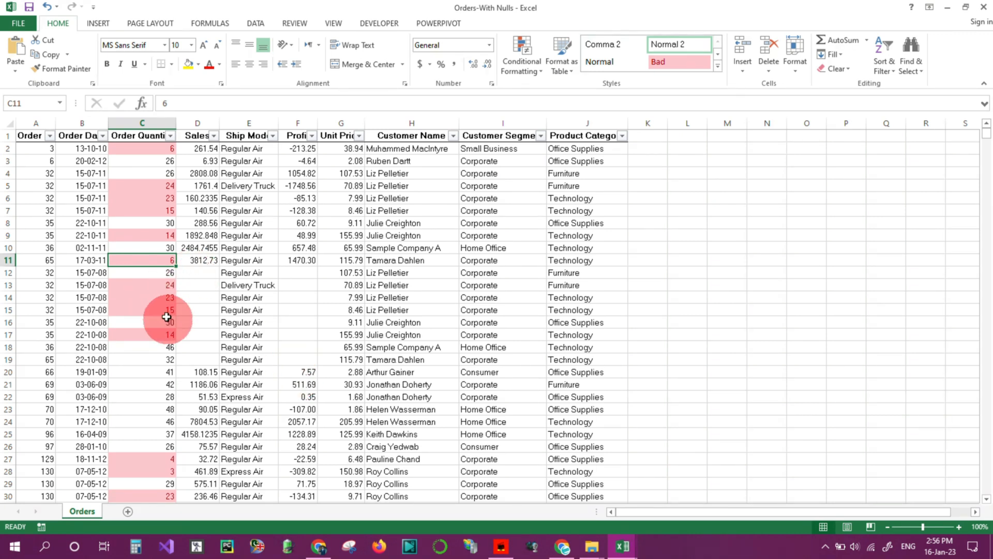
type("25")
key("Return")
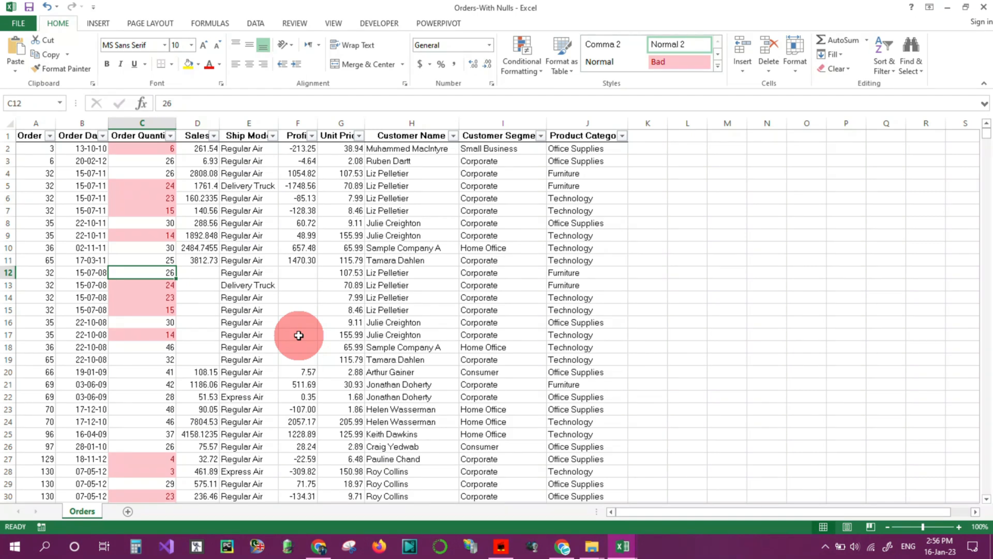
Step: Delete the Less Than rule from the Order Quantity column, apply the change and close the rules manager
left_click(539, 47)
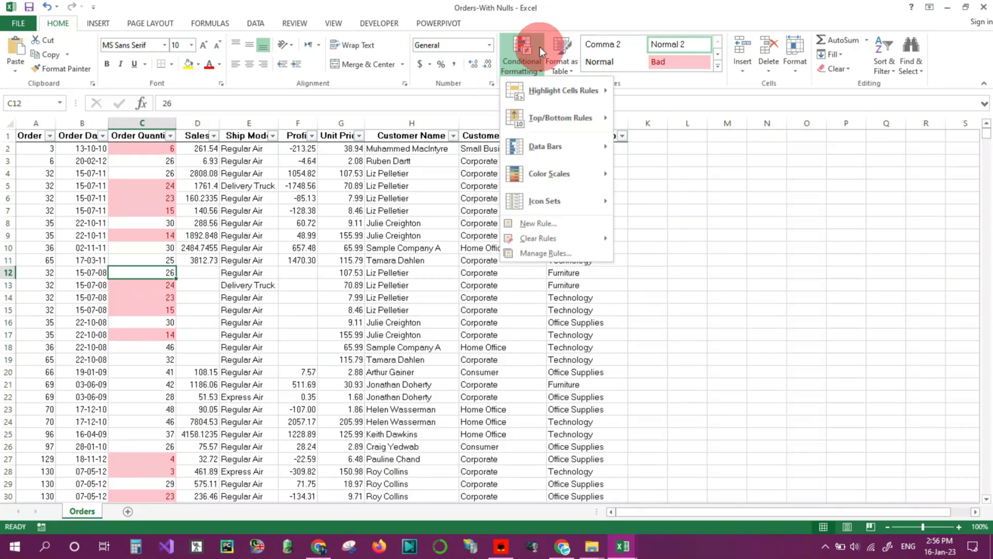
left_click(553, 253)
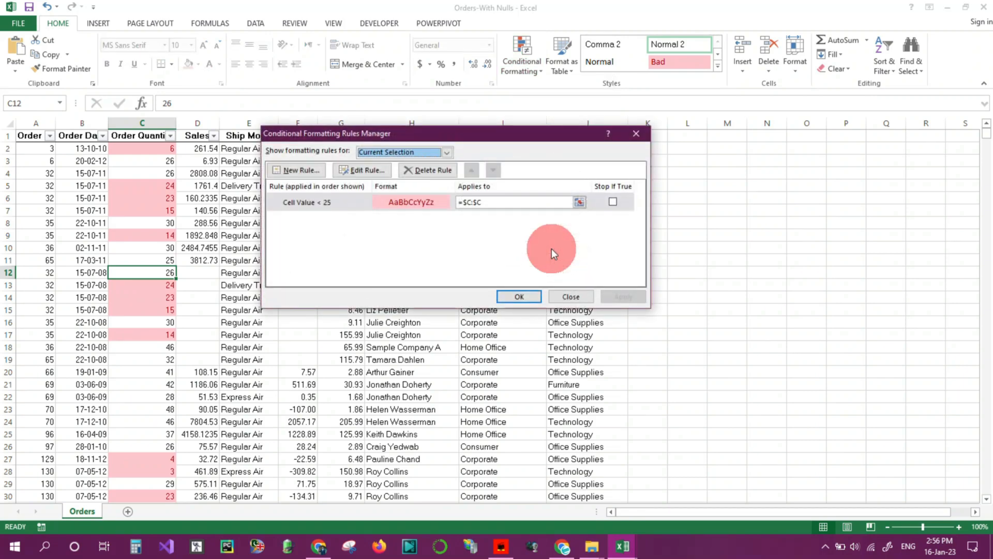
left_click(430, 175)
left_click(623, 297)
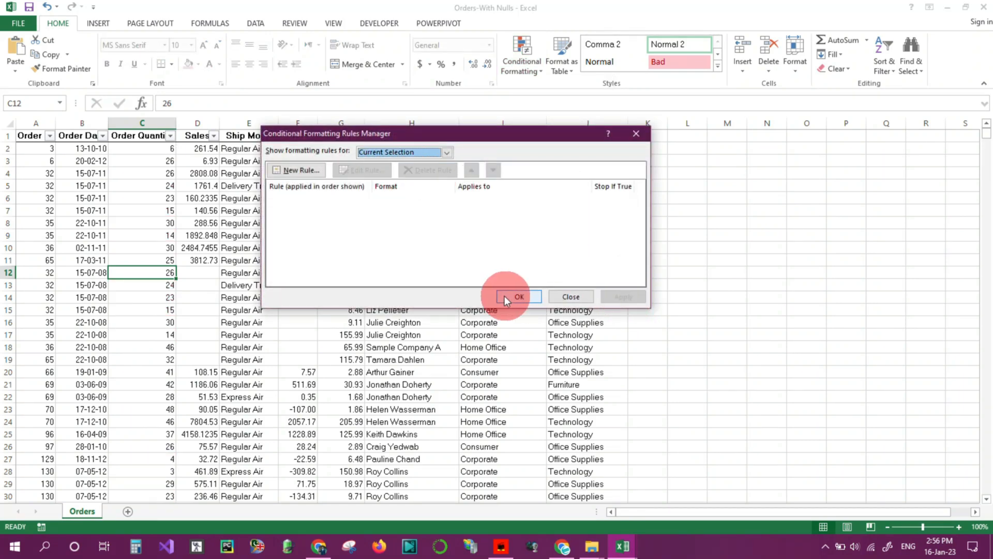
left_click(505, 296)
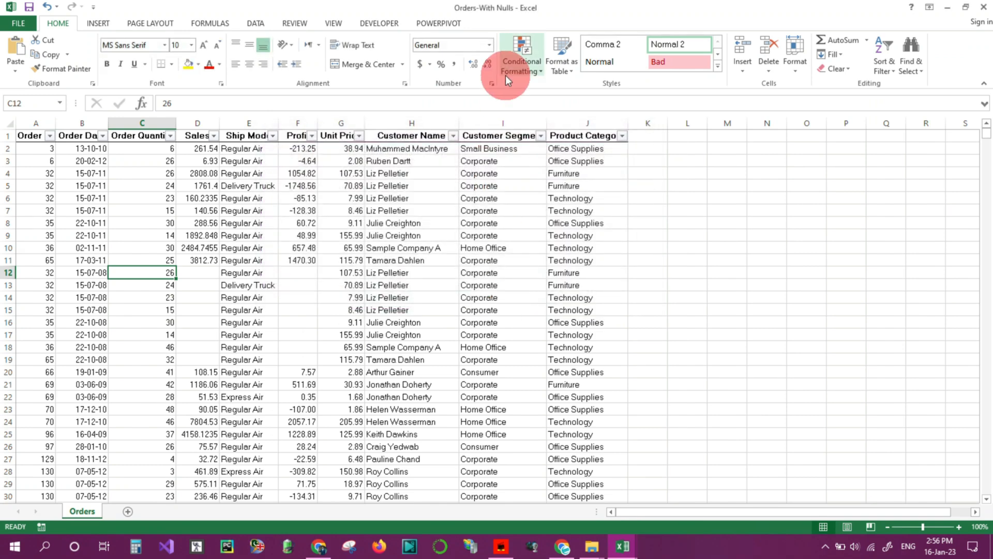
Step: Start a Between highlight rule on the whole Order Quantity column with a lower limit of 50
left_click(134, 121)
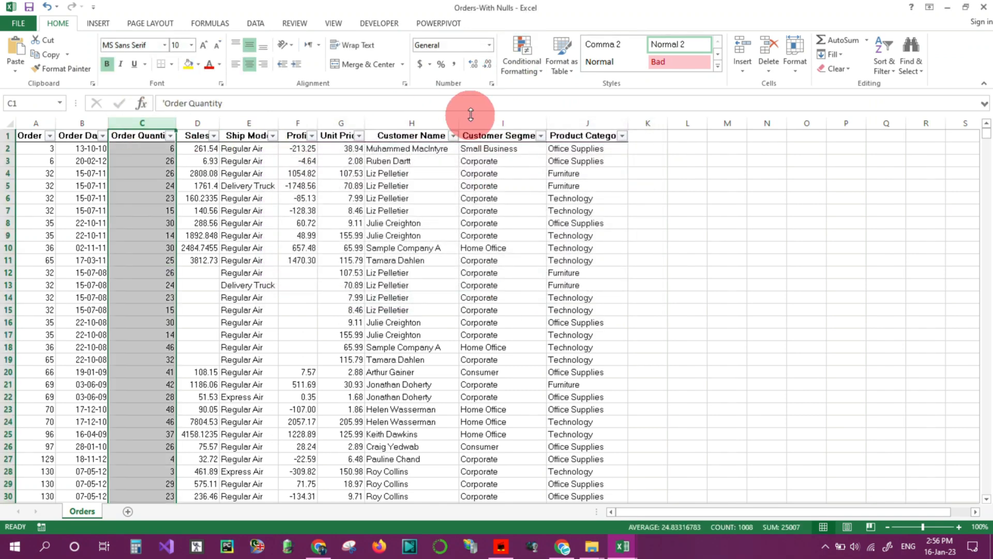
left_click(515, 68)
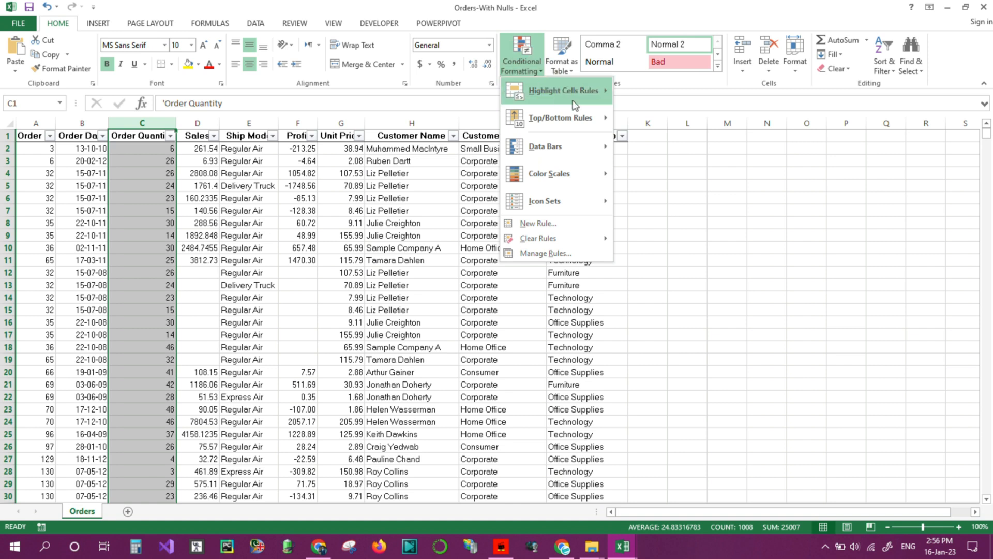
mouse_move(576, 100)
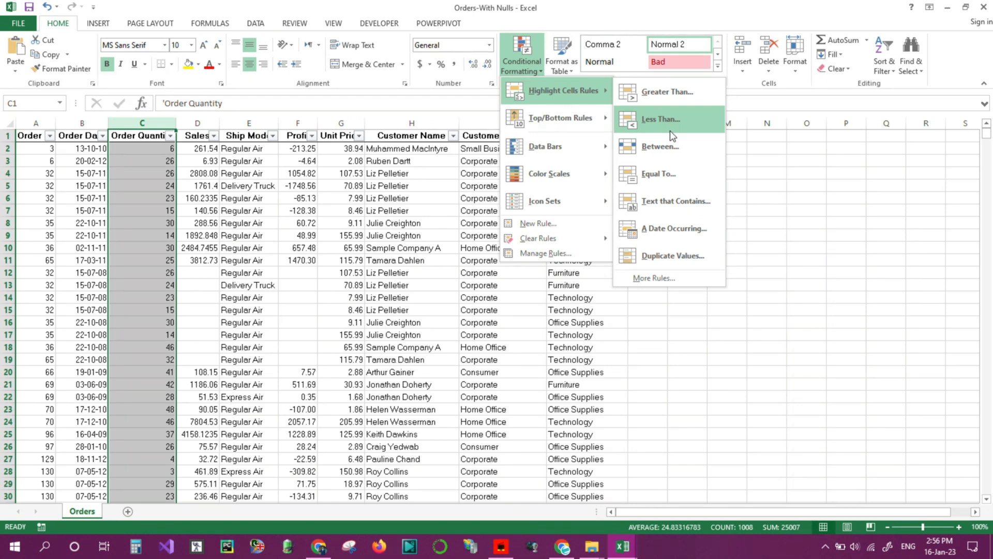
left_click(668, 145)
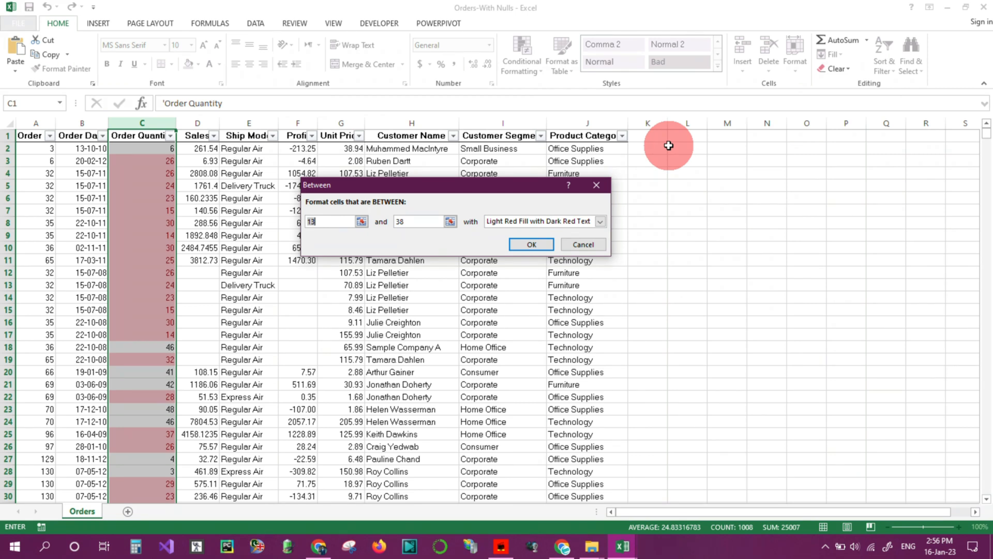
left_click(337, 221)
key("BackSpace")
key("BackSpace")
type("50")
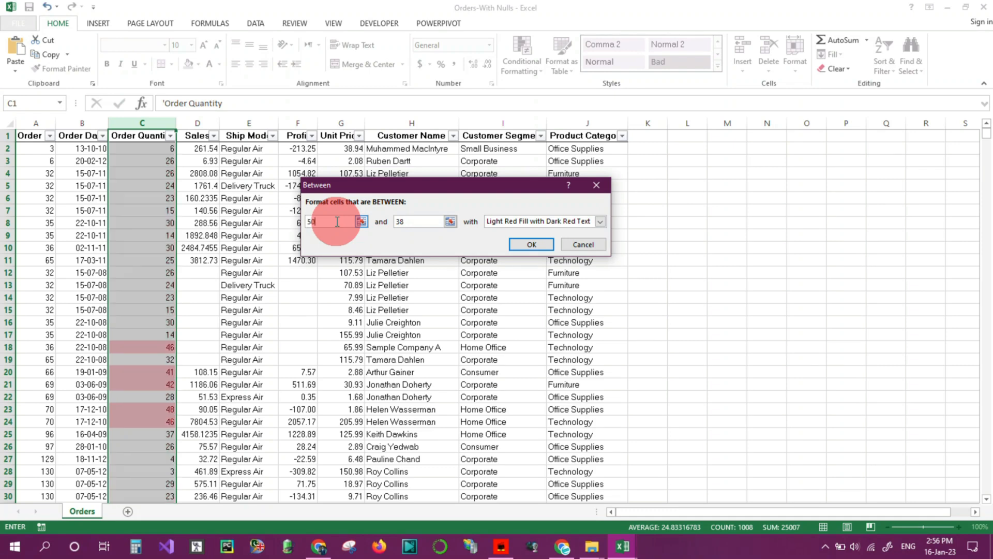
Step: Set the Between rule's upper limit to 75 and apply it with Light Red Fill with Dark Red Text
left_click(431, 219)
key("BackSpace")
key("BackSpace")
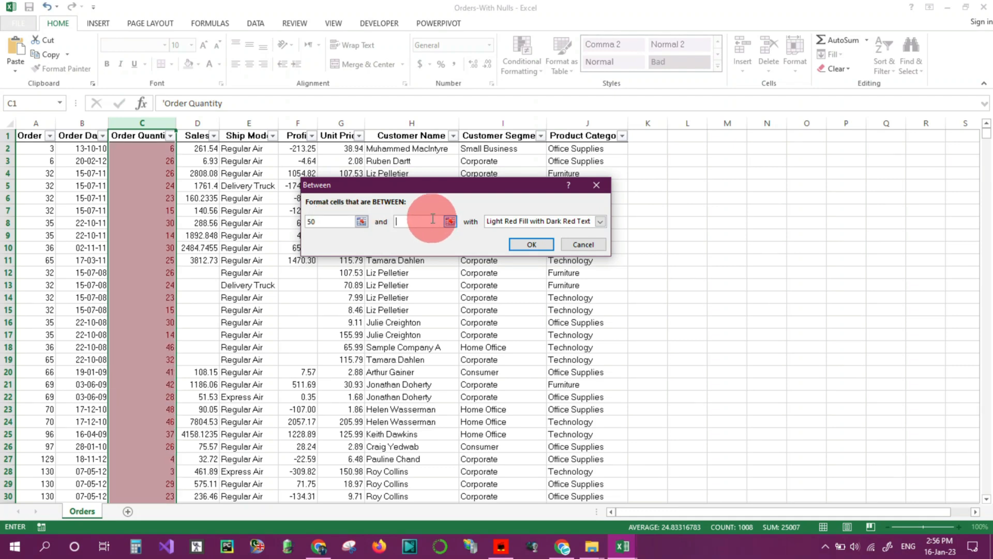
type("100")
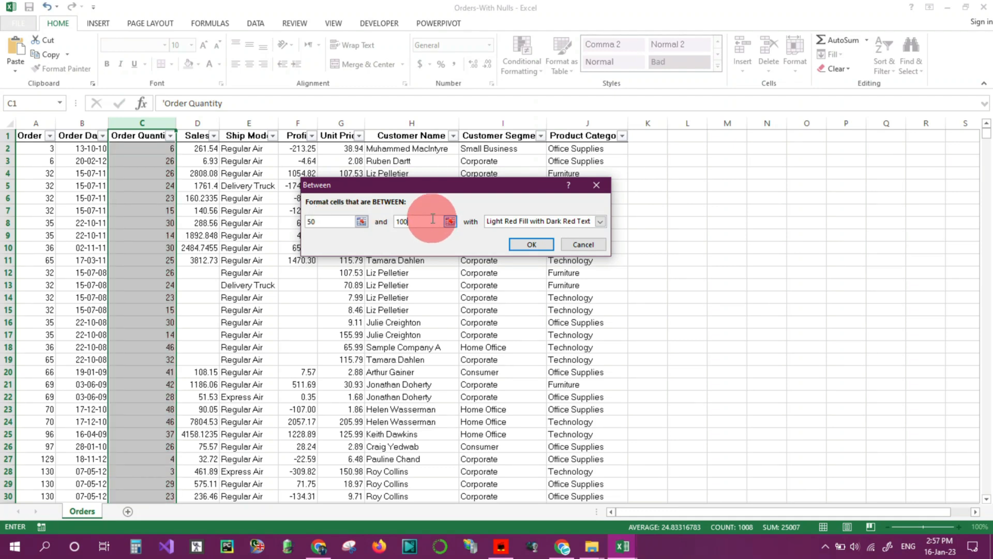
key("BackSpace")
key("BackSpace")
type("75")
key("BackSpace")
key("BackSpace")
key("BackSpace")
type("75")
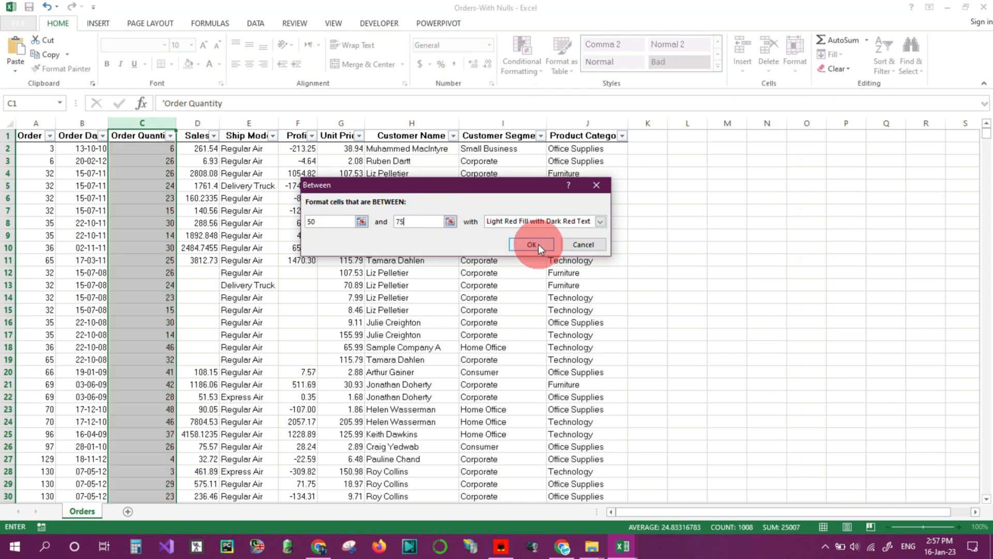
left_click(531, 244)
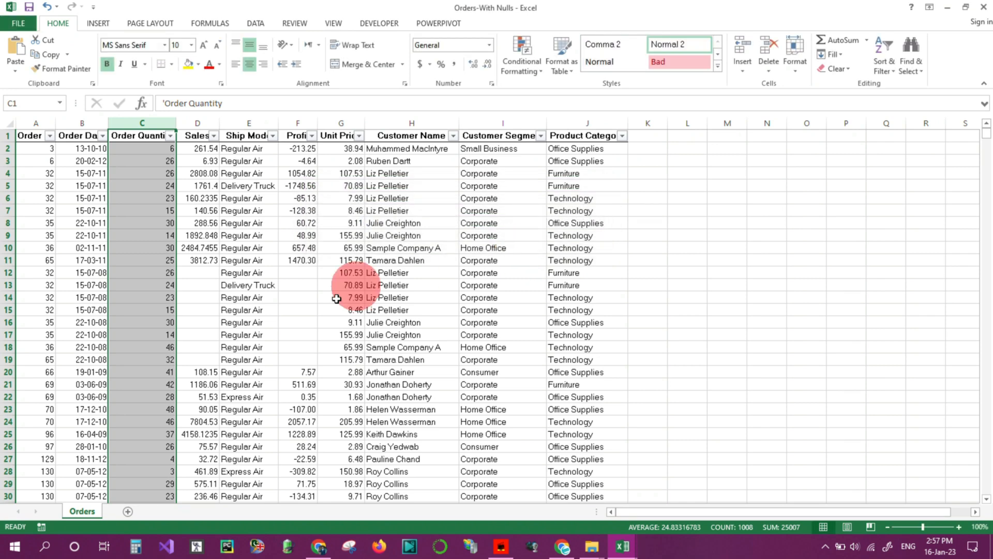
Step: Look through the Order Quantity column to examine which values the Between rule highlights
scroll(336, 298, "down", 15)
scroll(337, 298, "down", 9)
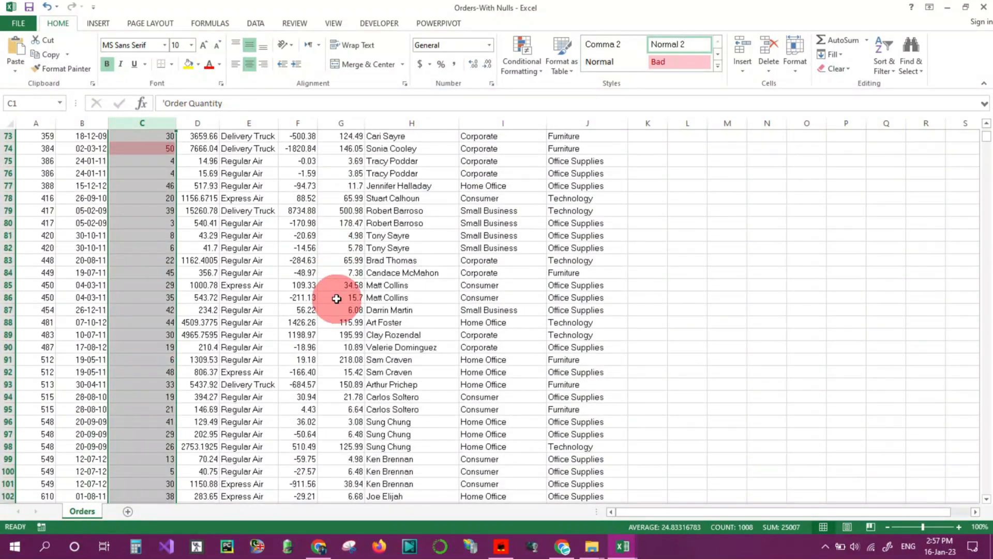
scroll(172, 188, "up", 4)
left_click(142, 298)
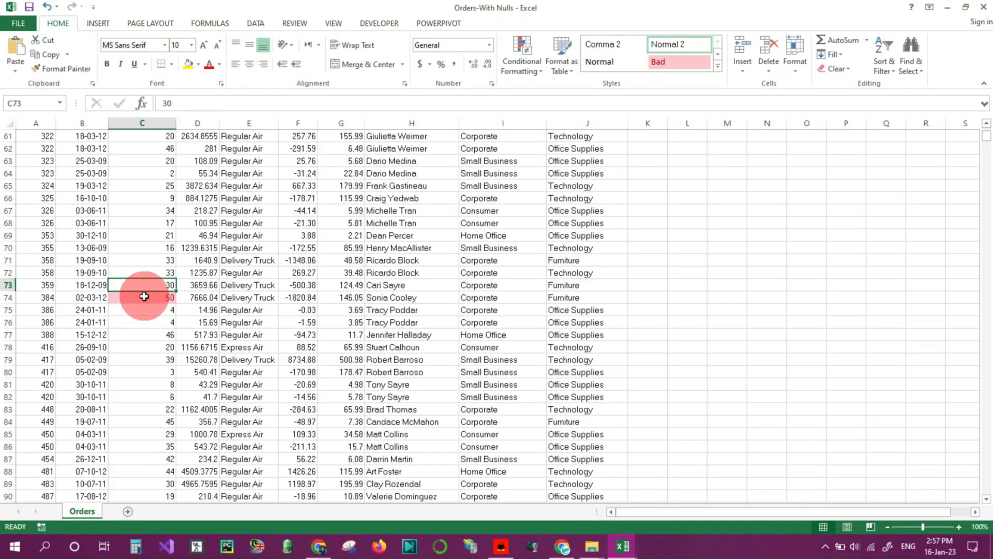
scroll(145, 297, "down", 9)
scroll(144, 296, "down", 4)
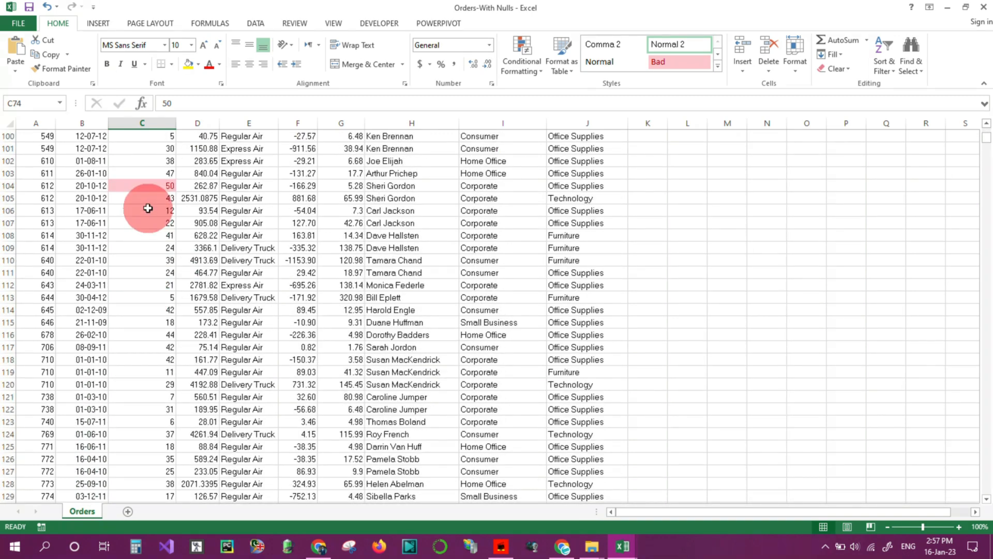
scroll(147, 343, "down", 14)
scroll(147, 344, "down", 20)
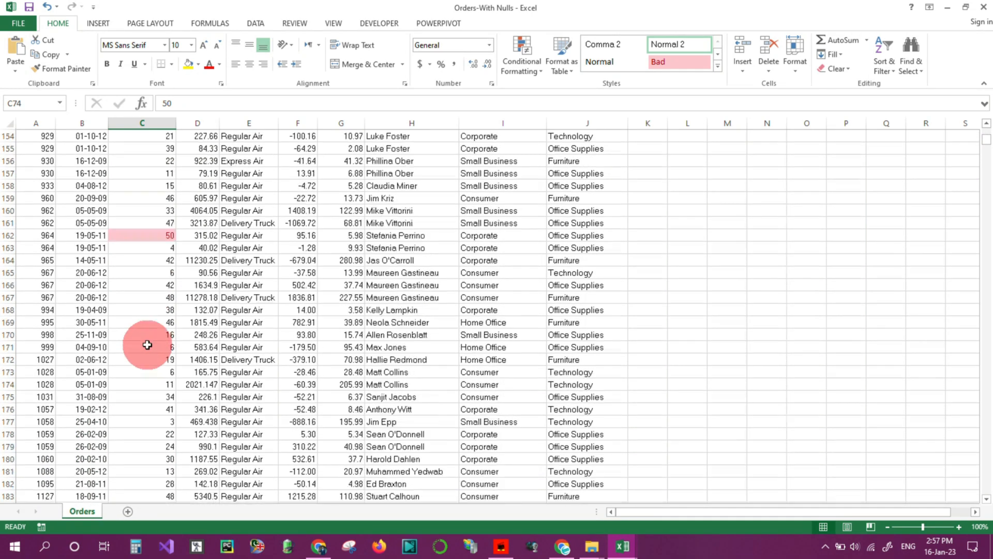
scroll(147, 344, "down", 10)
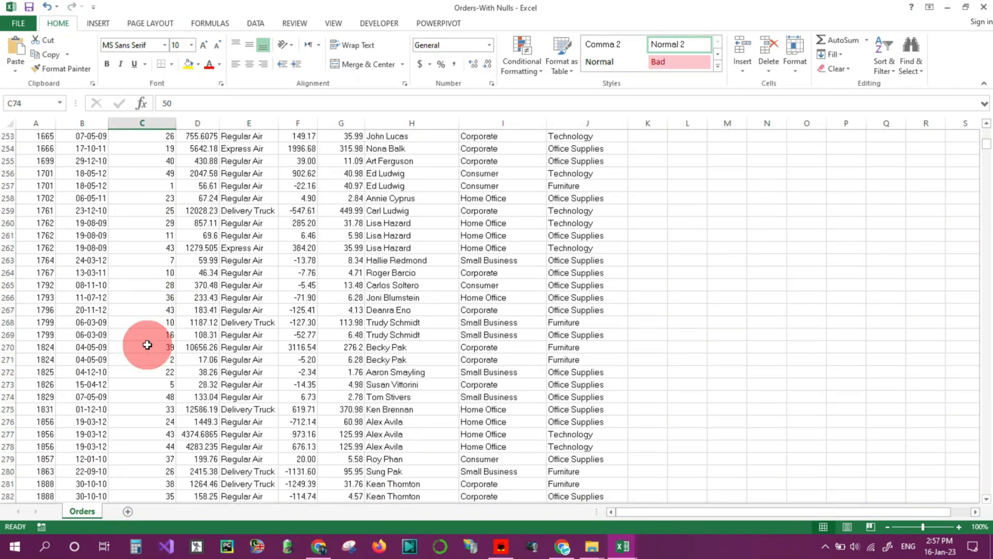
Step: Set the Order Quantity in cell C9 to 75 to test the Between rule's upper limit
scroll(148, 345, "up", 20)
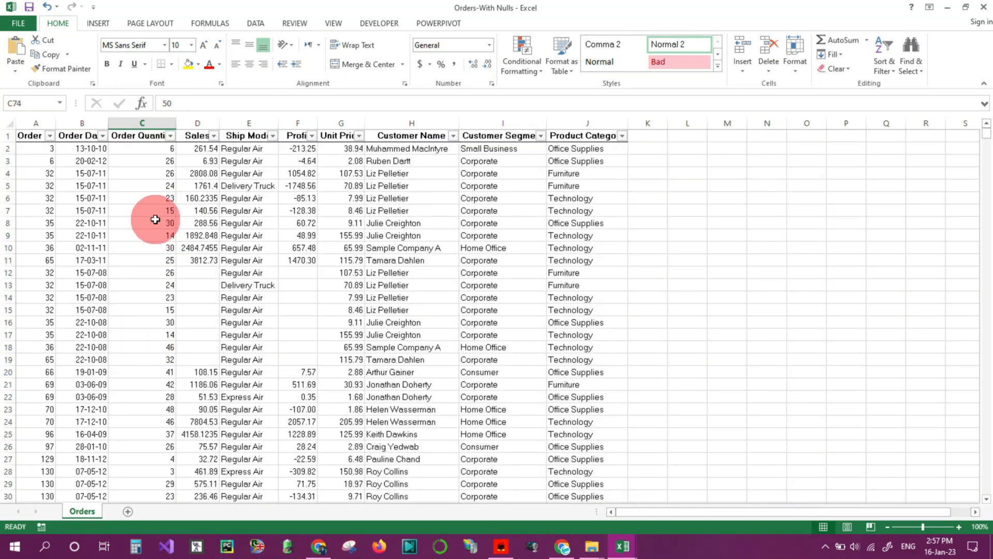
left_click(153, 235)
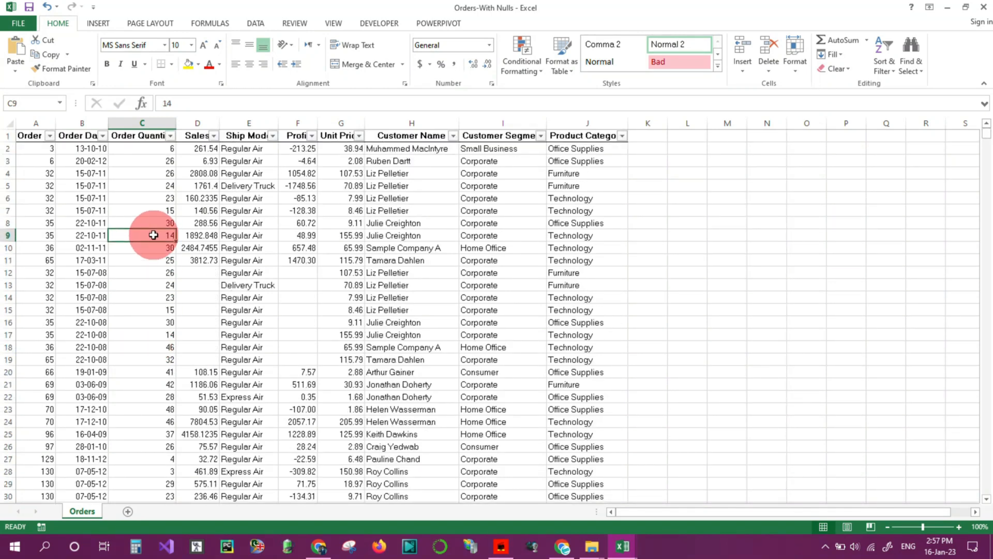
type("75")
key("Return")
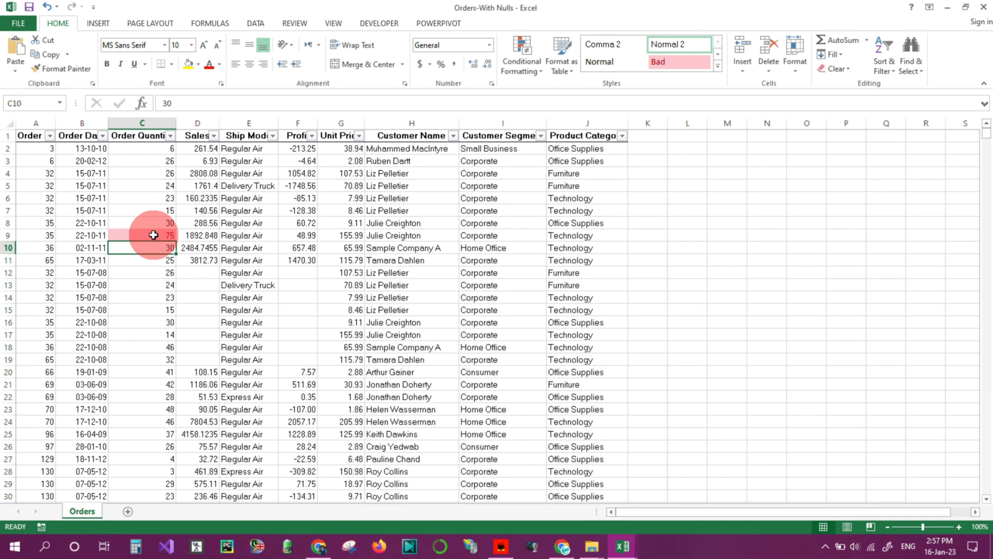
Step: Set the Order Quantity in cell C9 to 40 to test a value outside the Between range
left_click(154, 235)
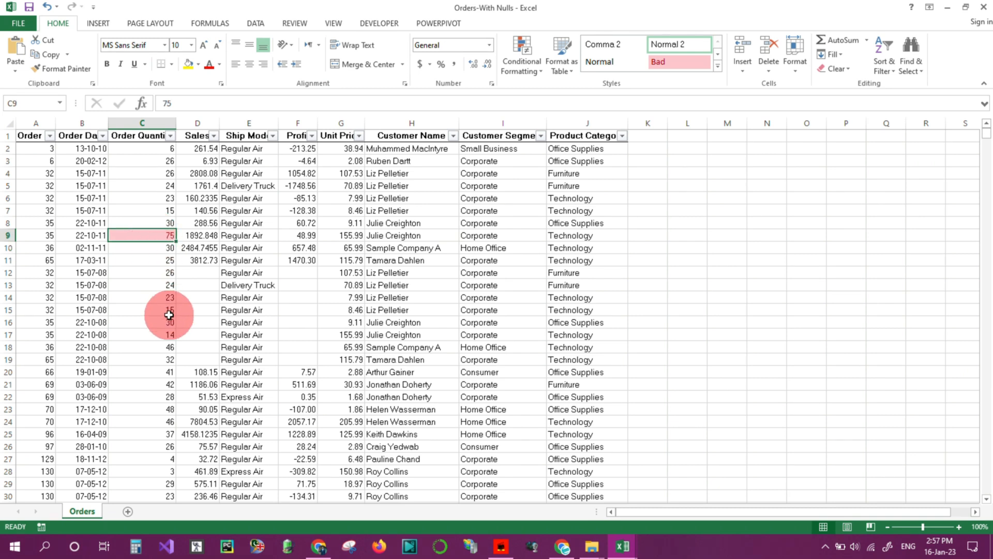
type("40")
key("Return")
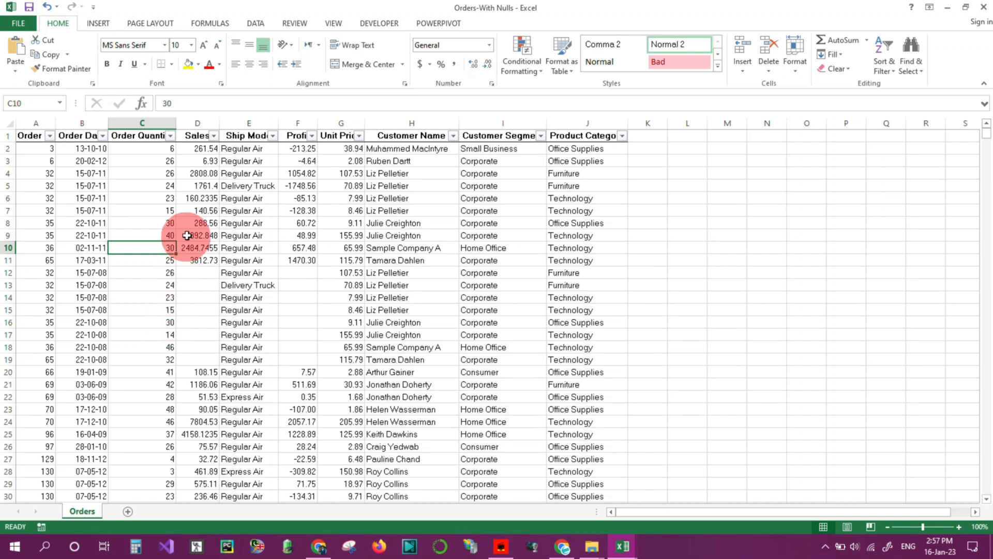
Step: Delete the Between rule from the Order Quantity column, apply the change and close the rules manager
left_click(515, 68)
left_click(552, 254)
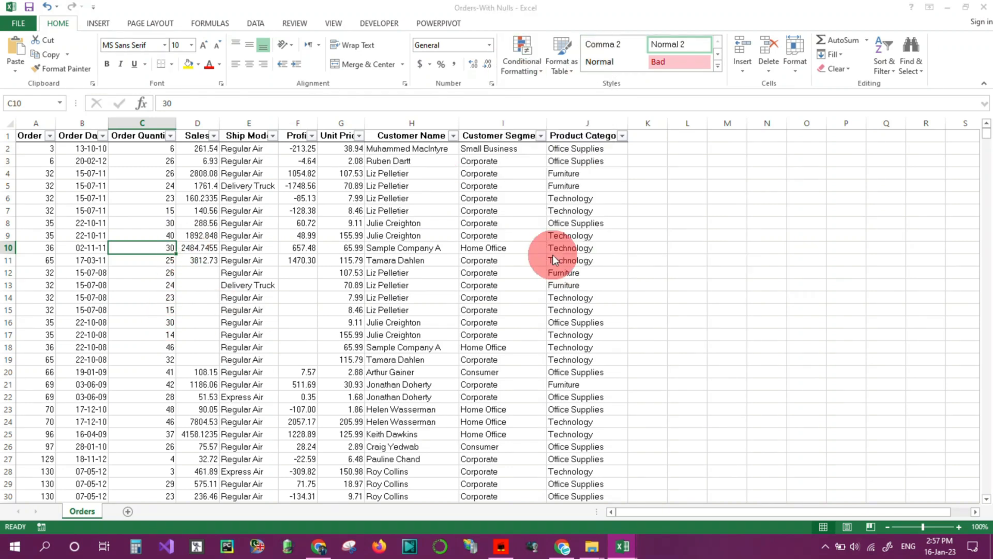
left_click(427, 171)
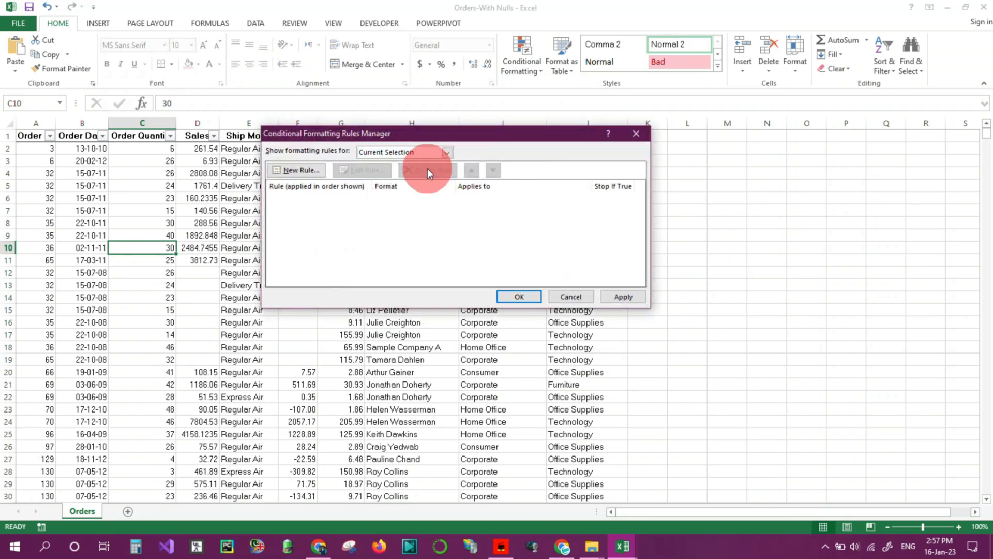
left_click(628, 296)
left_click(519, 297)
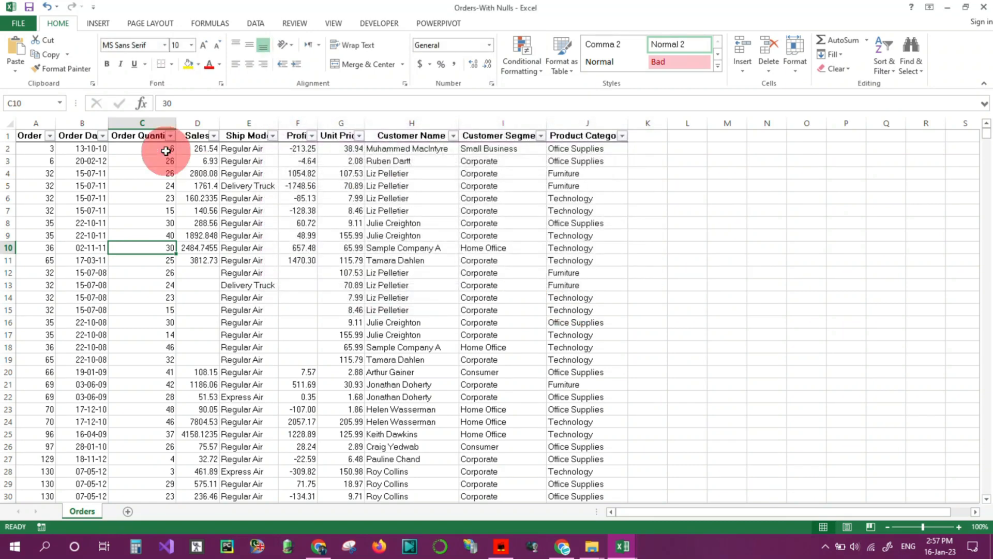
Step: Add an Equal To highlight rule for the value 15 on the whole Order Quantity column, with Light Red Fill with Dark Red Text
left_click(144, 121)
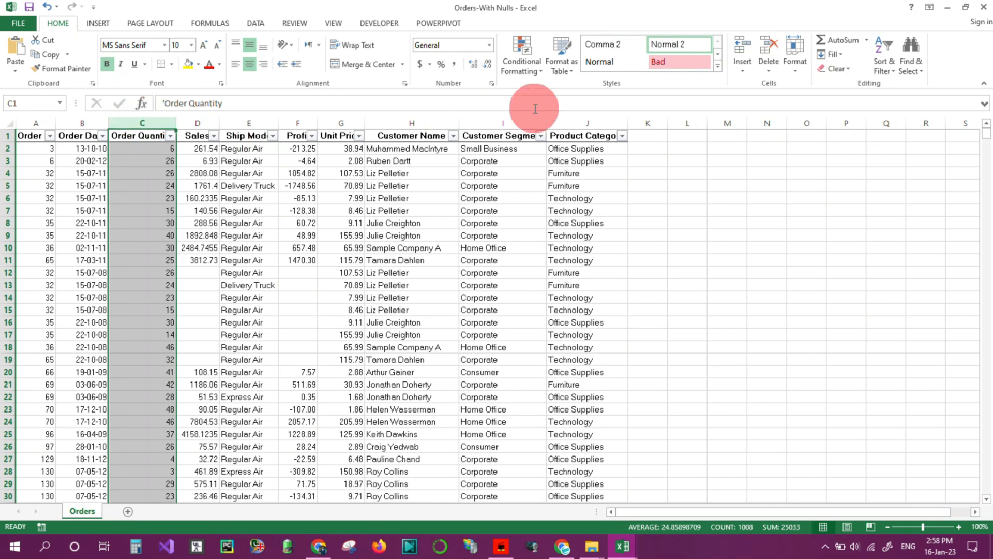
left_click(528, 67)
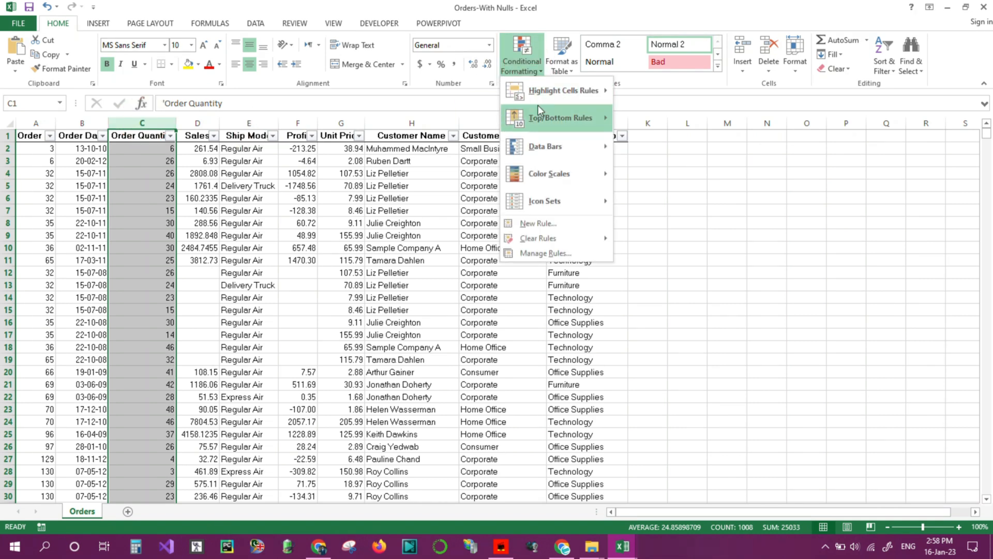
mouse_move(564, 91)
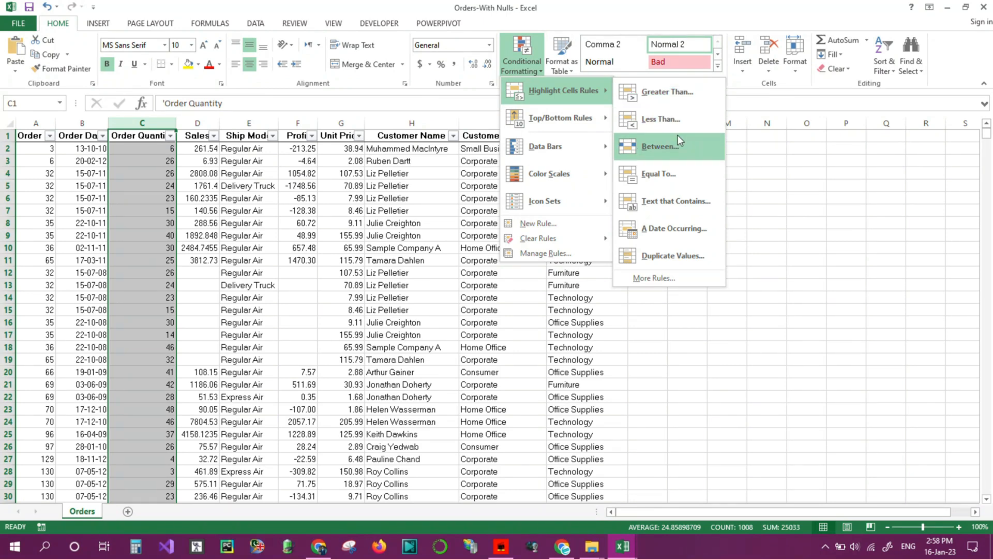
left_click(666, 180)
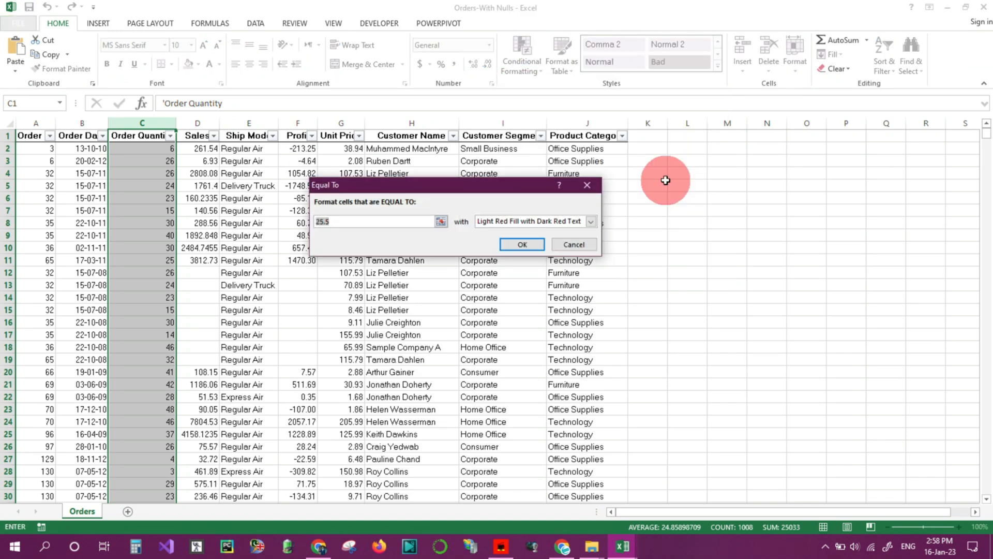
key("BackSpace")
type("15")
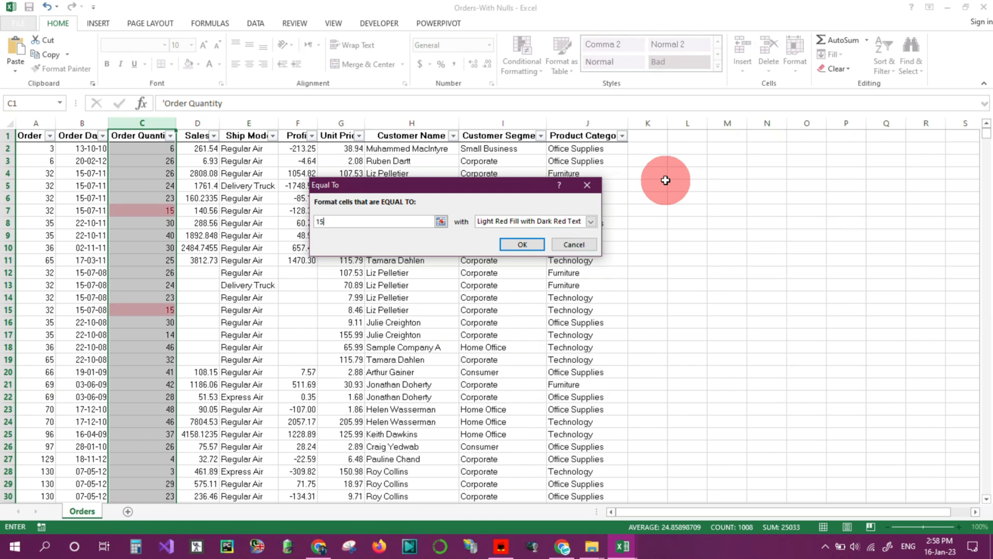
left_click(521, 245)
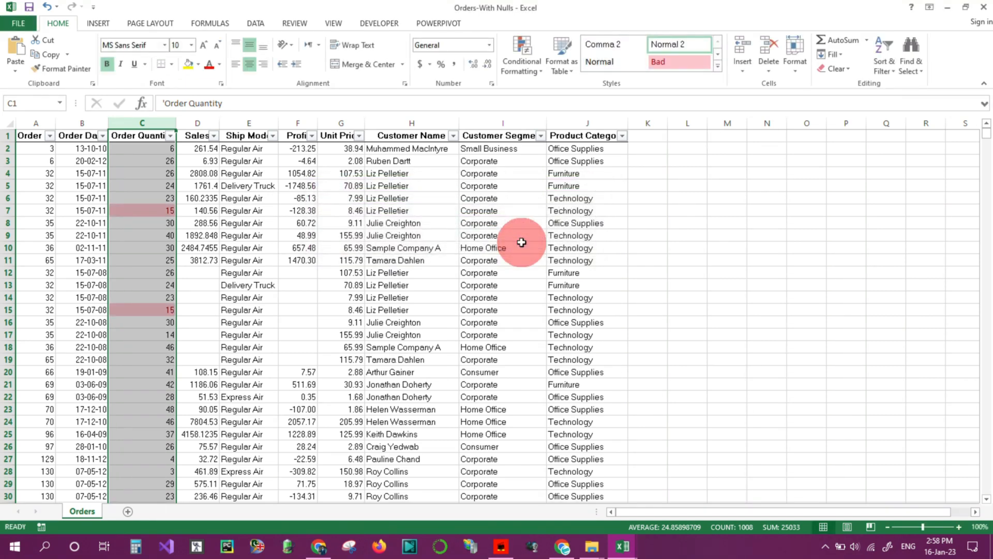
Step: Set the Order Quantity in cell C84 to 15 to test the Equal To rule
left_click(142, 346)
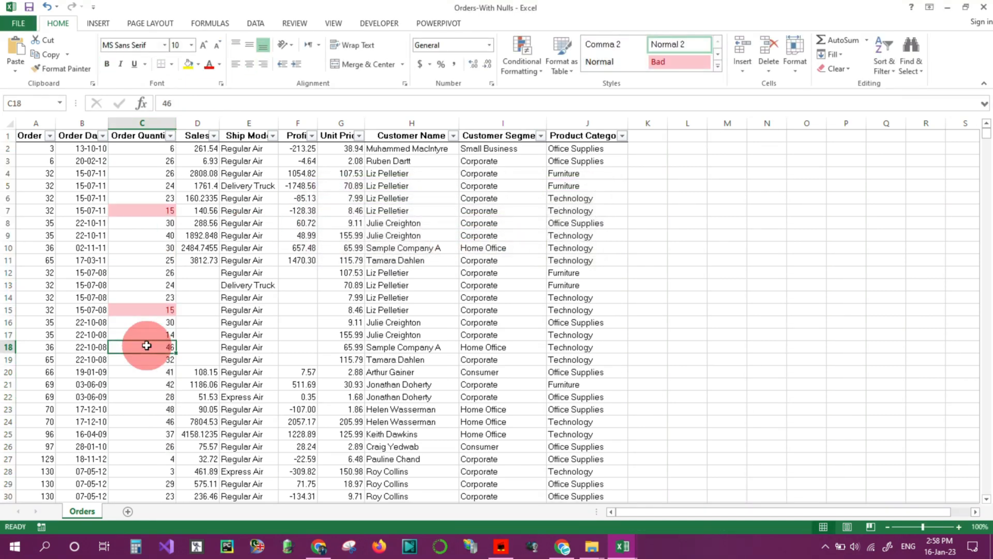
scroll(146, 316, "down", 20)
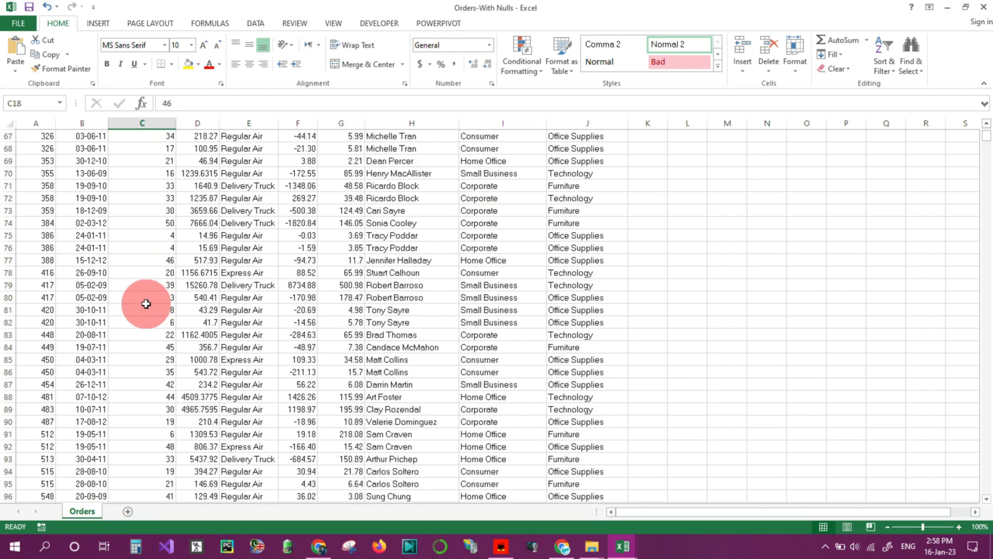
left_click(157, 311)
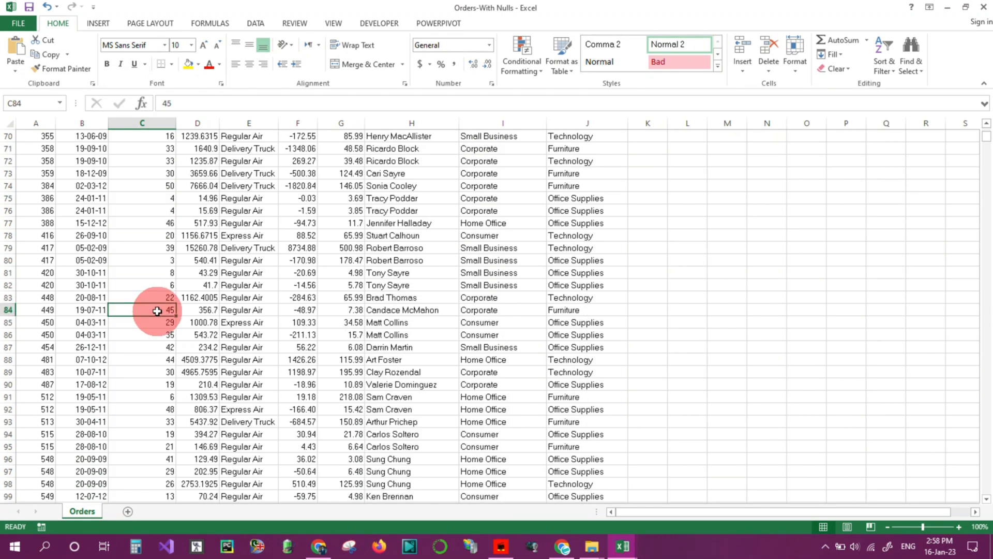
type("15")
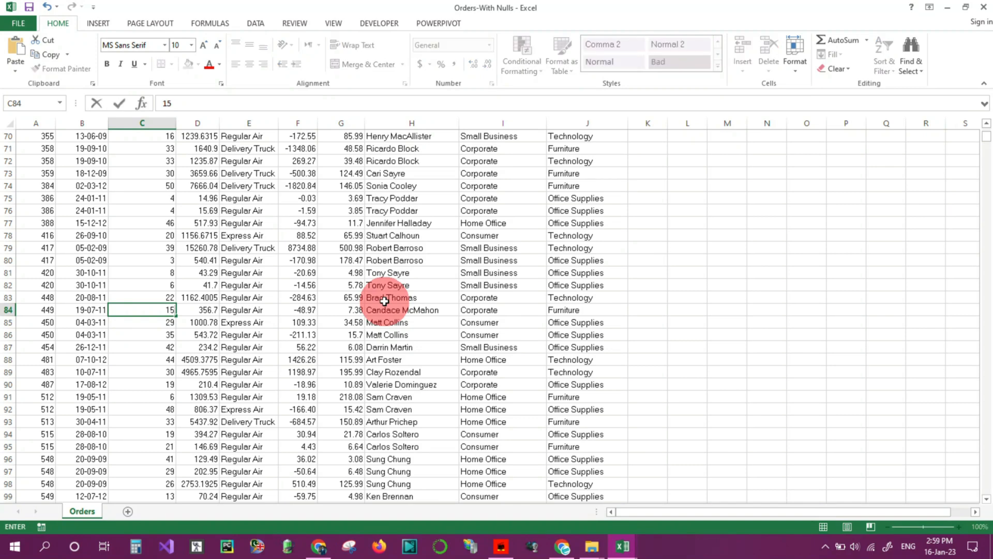
key("Return")
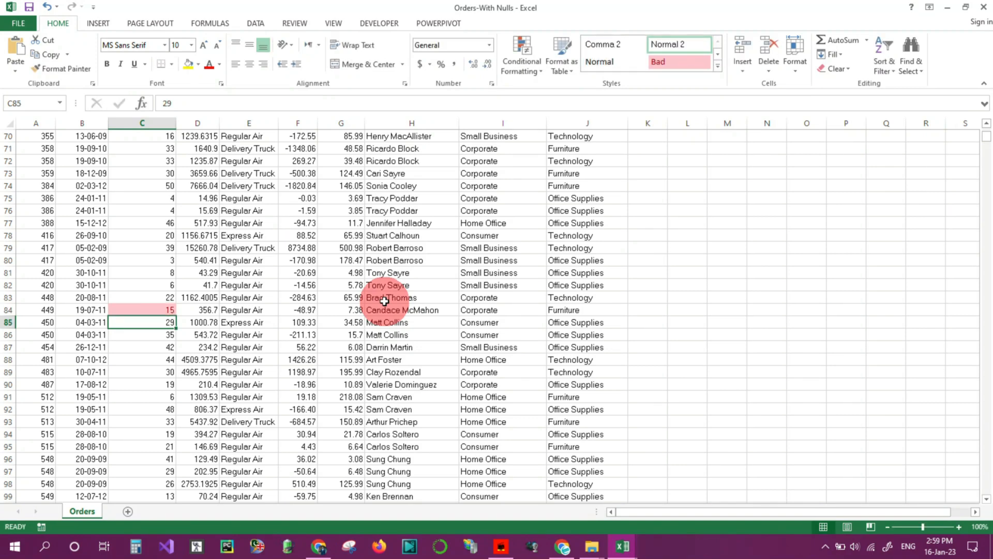
Step: Delete the Equal To rule from the Order Quantity column, apply the change and close the rules manager
scroll(362, 225, "up", 20)
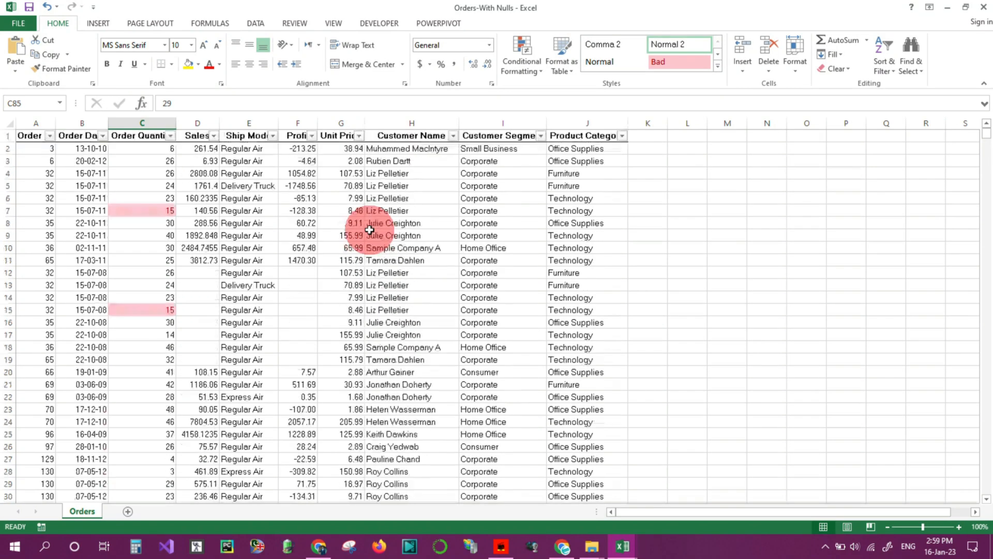
left_click(528, 65)
left_click(548, 253)
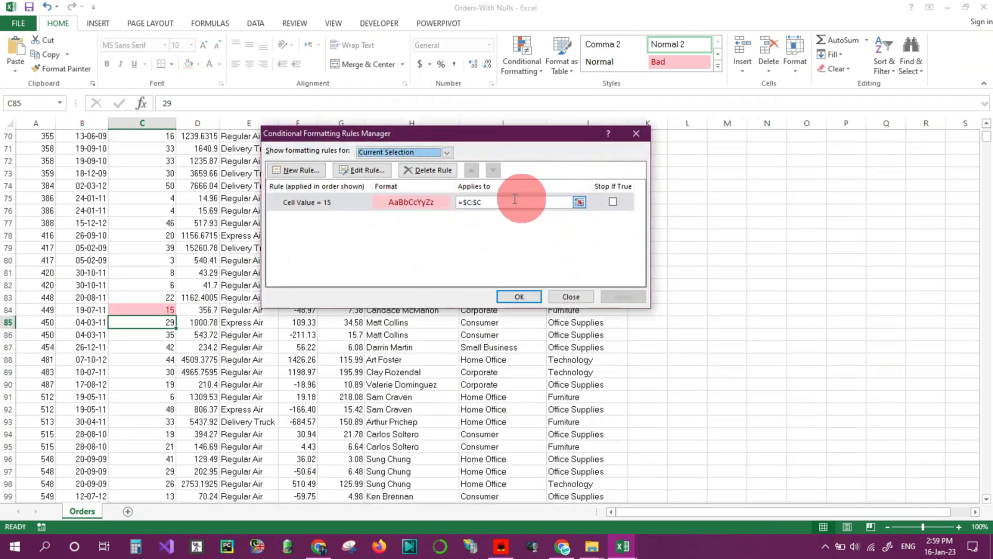
left_click(433, 168)
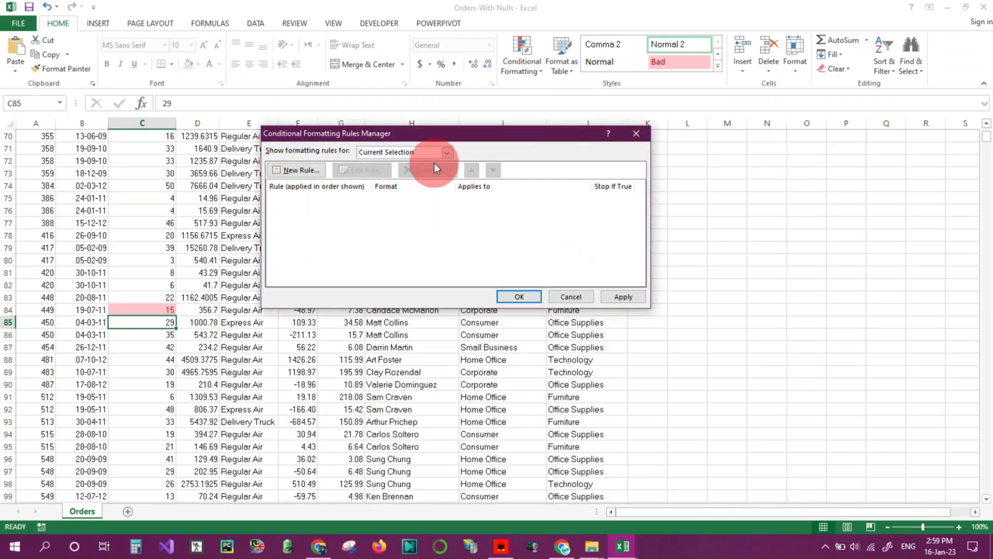
left_click(608, 293)
left_click(518, 296)
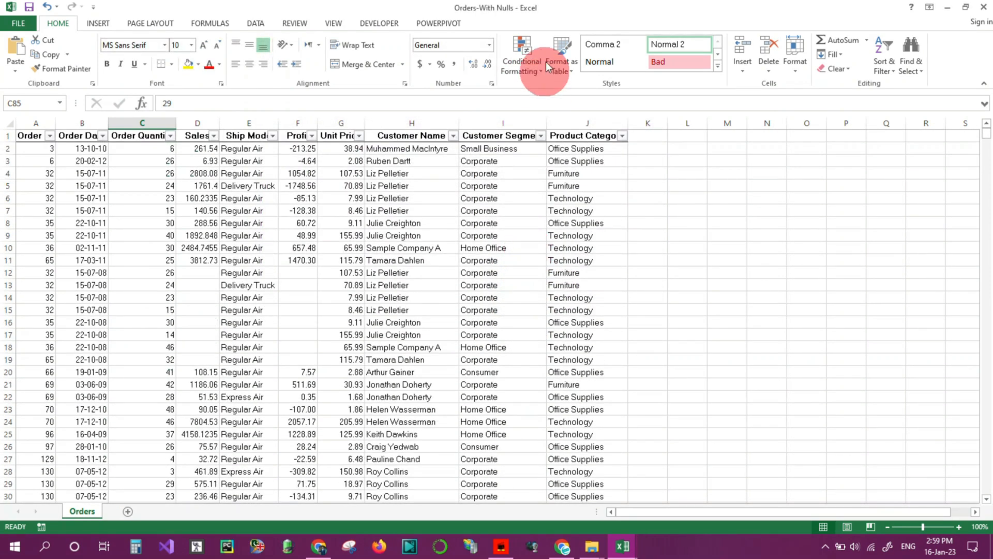
left_click(513, 62)
left_click(141, 134)
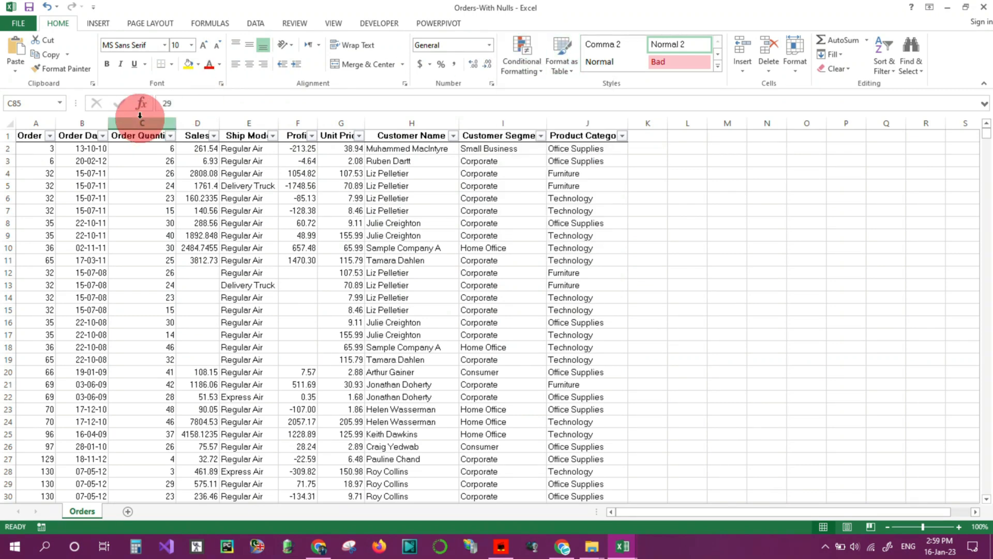
left_click(143, 120)
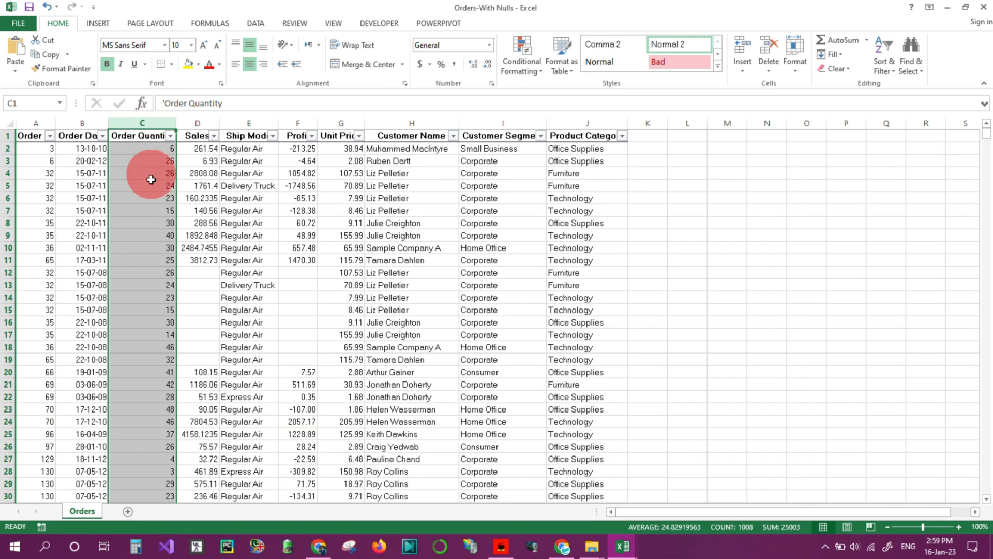
left_click(147, 210)
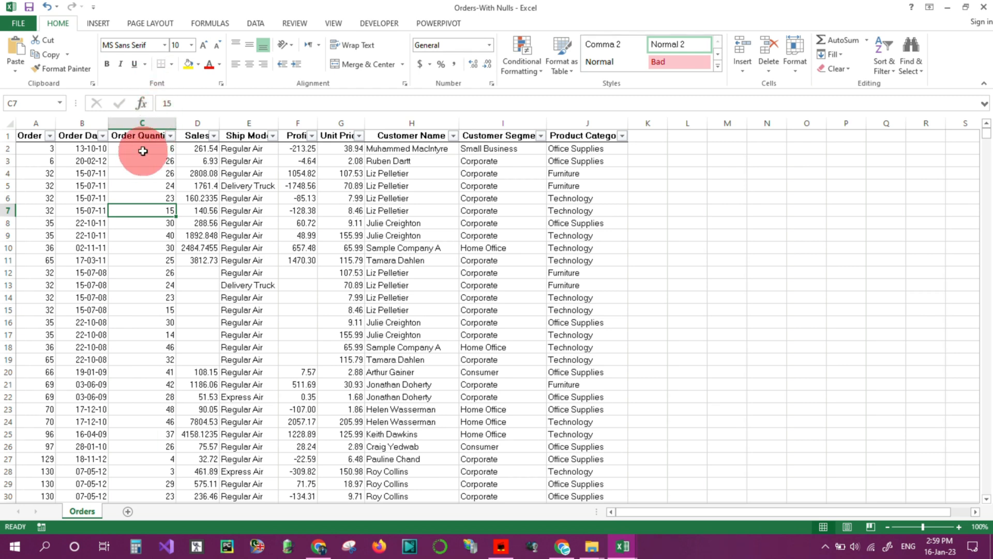
left_click_drag(143, 148, 159, 487)
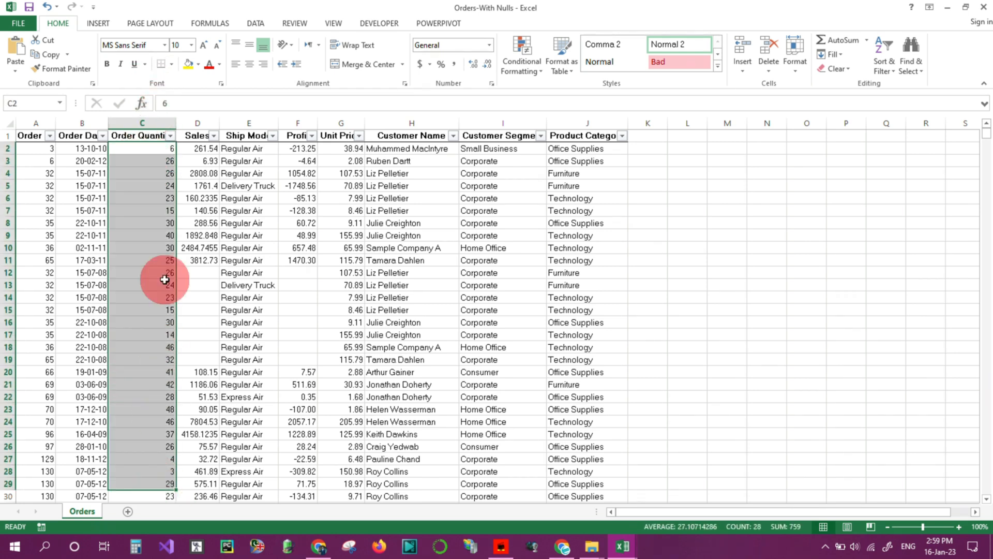
left_click(149, 121)
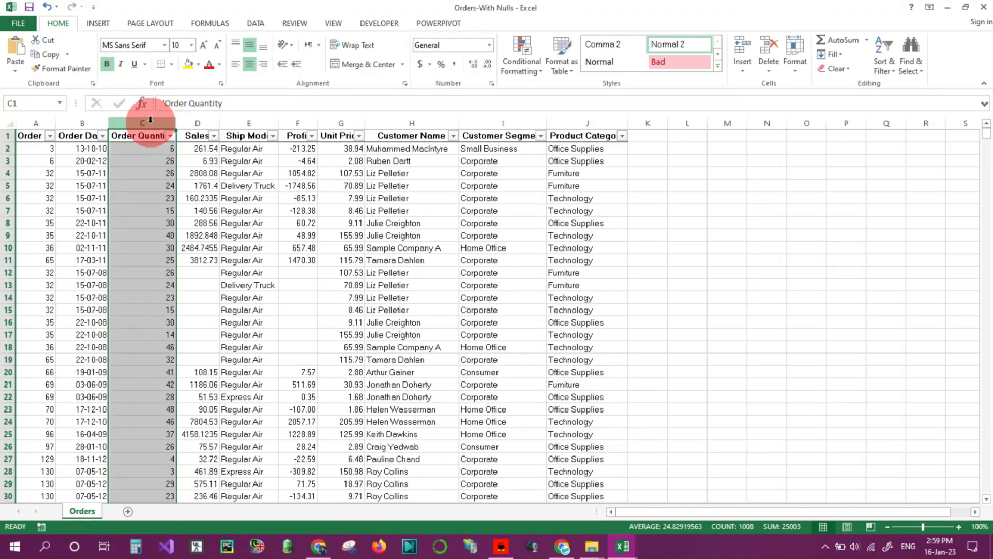
left_click(225, 337)
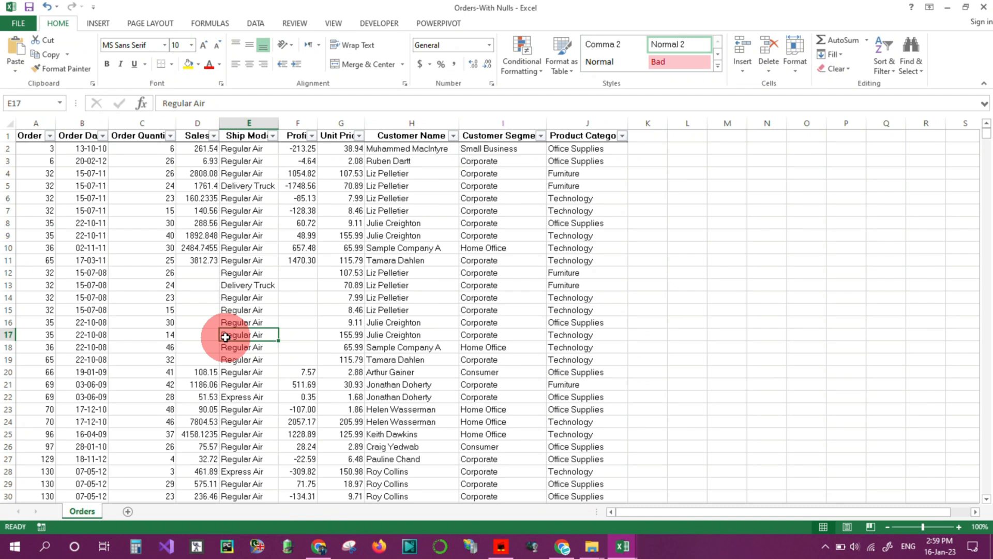
left_click(158, 125)
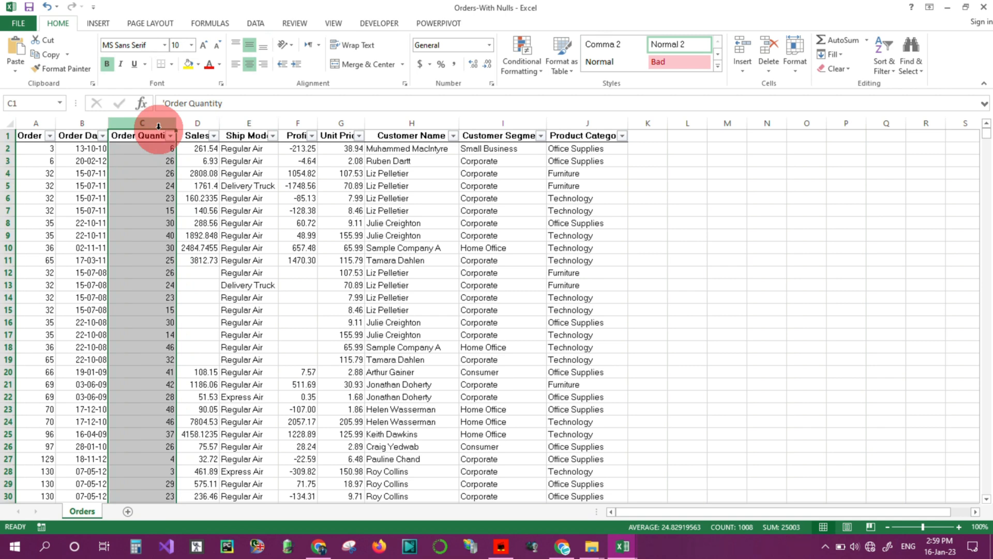
left_click(526, 64)
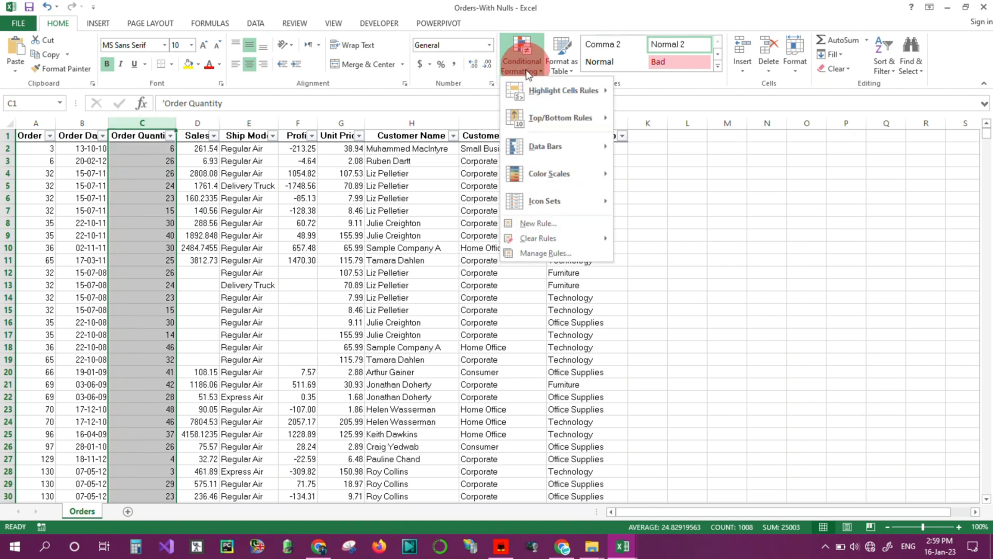
mouse_move(533, 90)
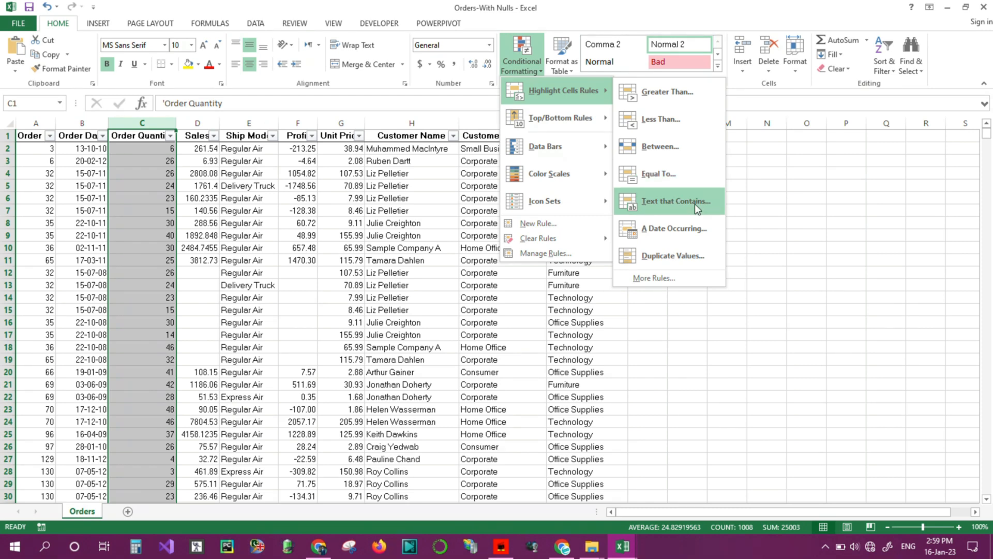
left_click(433, 250)
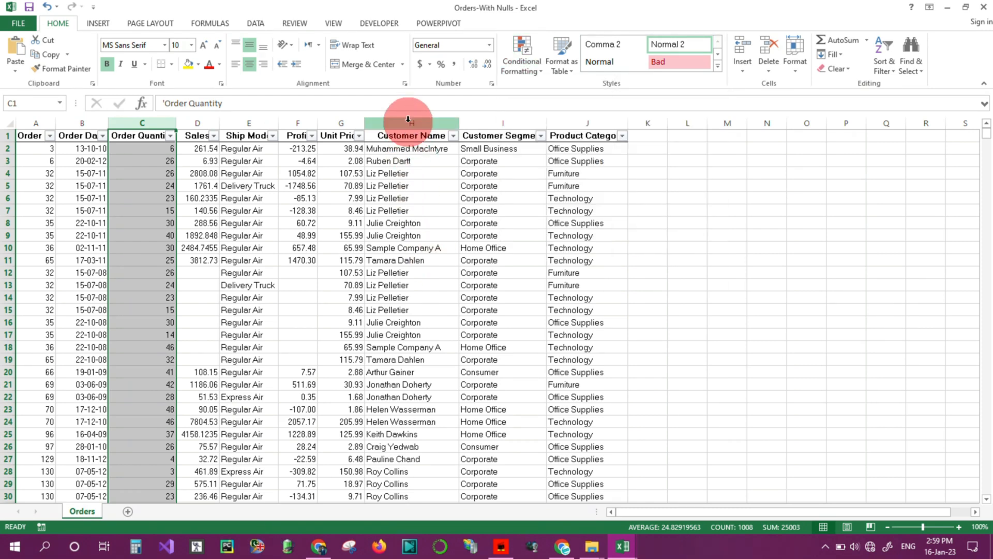
Step: Add a Text that Contains highlight rule for a customer's first name on the Customer Name column, with Light Red Fill with Dark Red Text
left_click(408, 123)
left_click(533, 67)
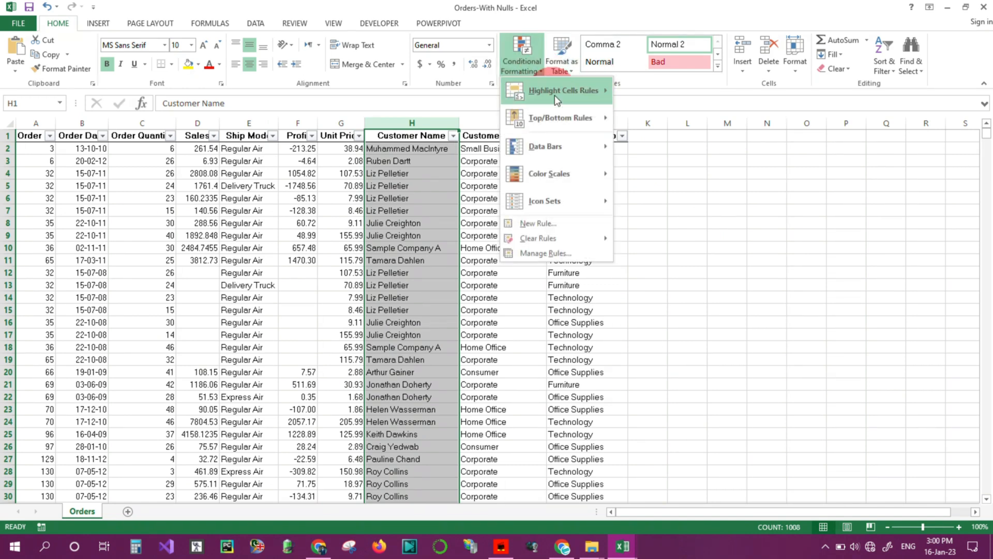
mouse_move(592, 97)
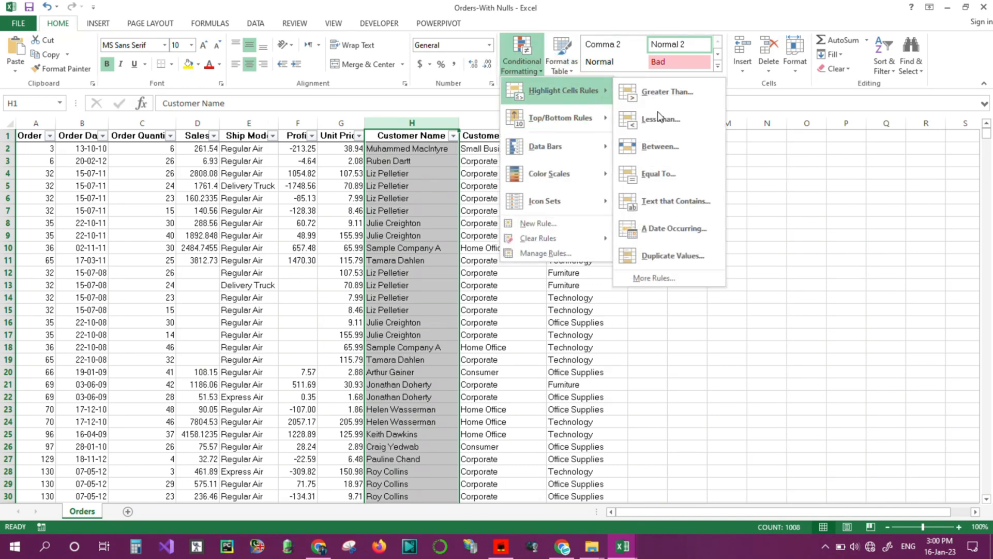
left_click(659, 201)
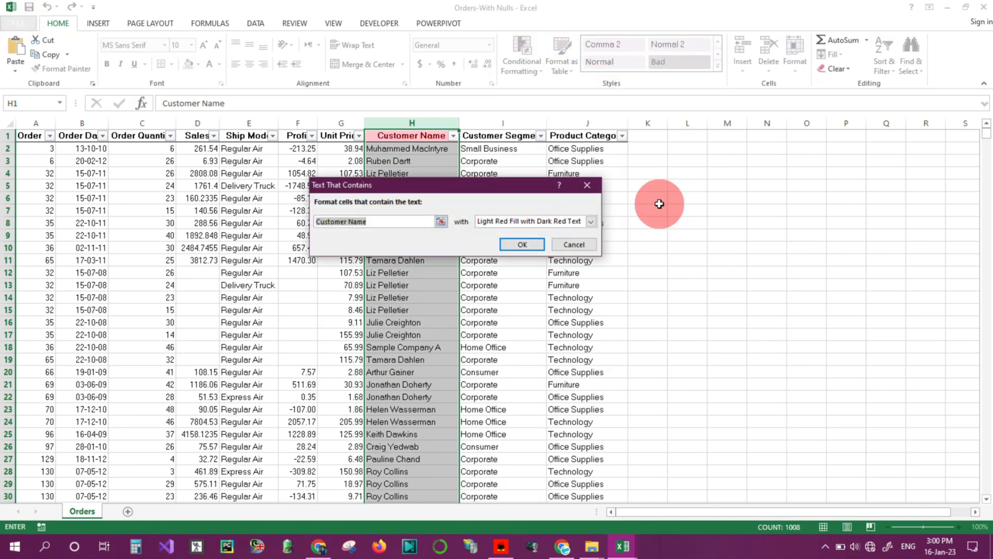
left_click(507, 223)
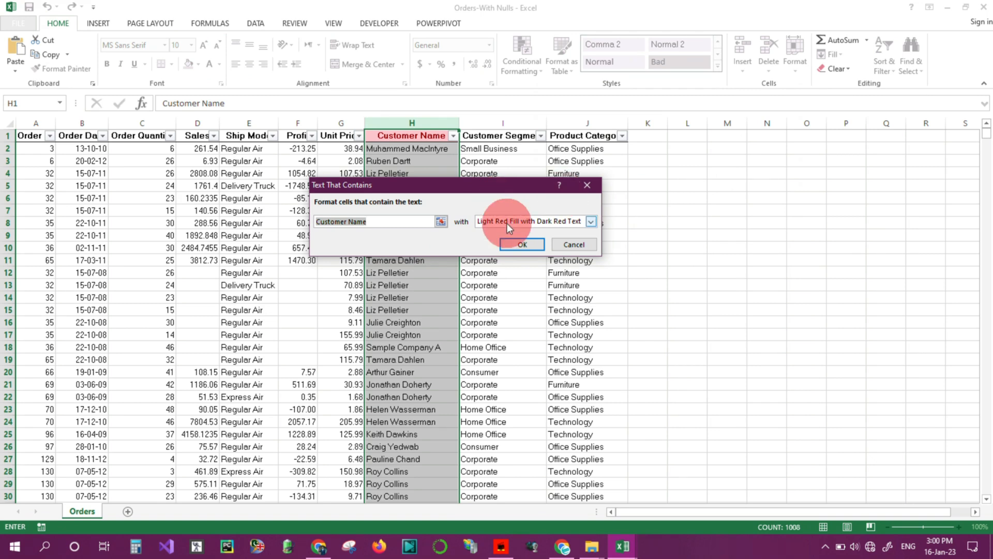
key("BackSpace")
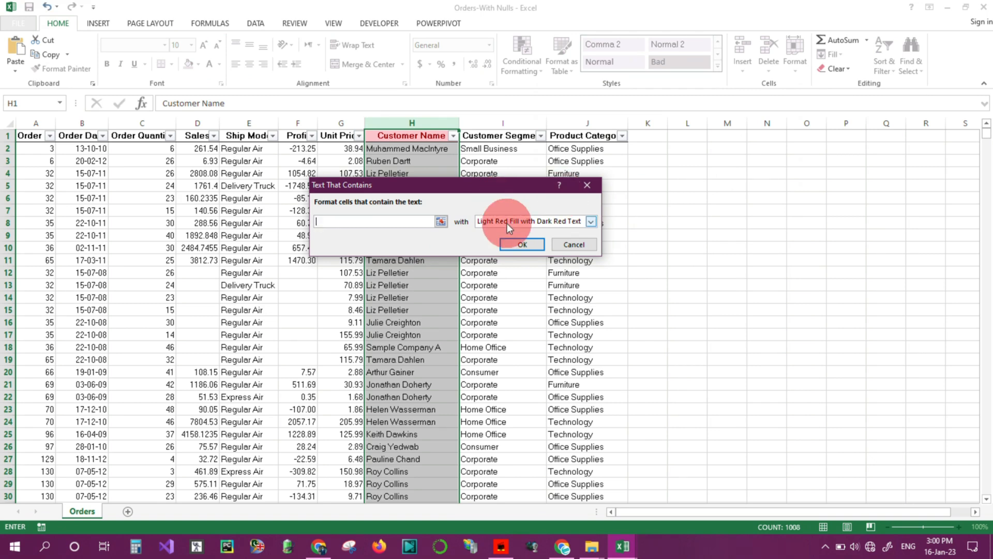
type("Roy")
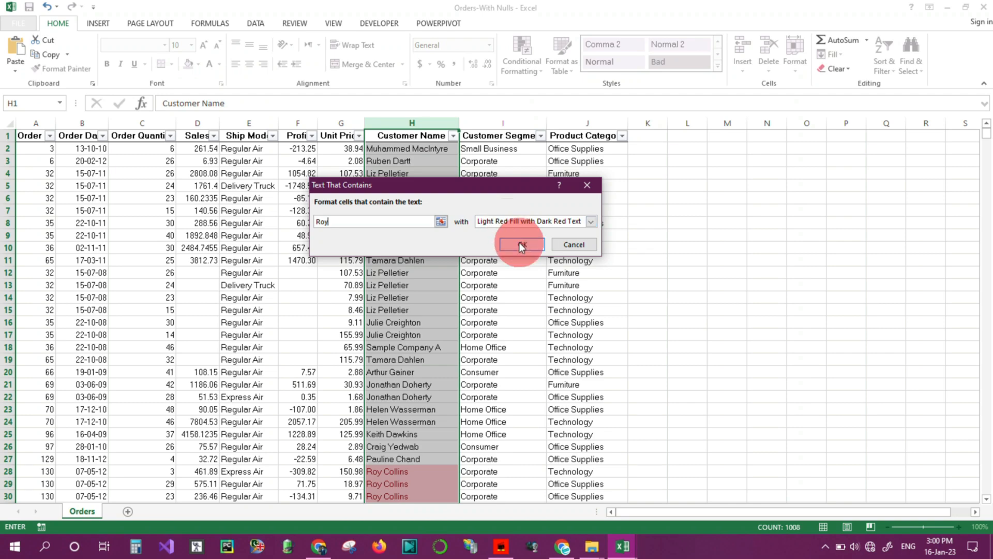
left_click(521, 244)
Step: Look through the Customer Name column to examine which names the text rule highlights
scroll(514, 338, "down", 20)
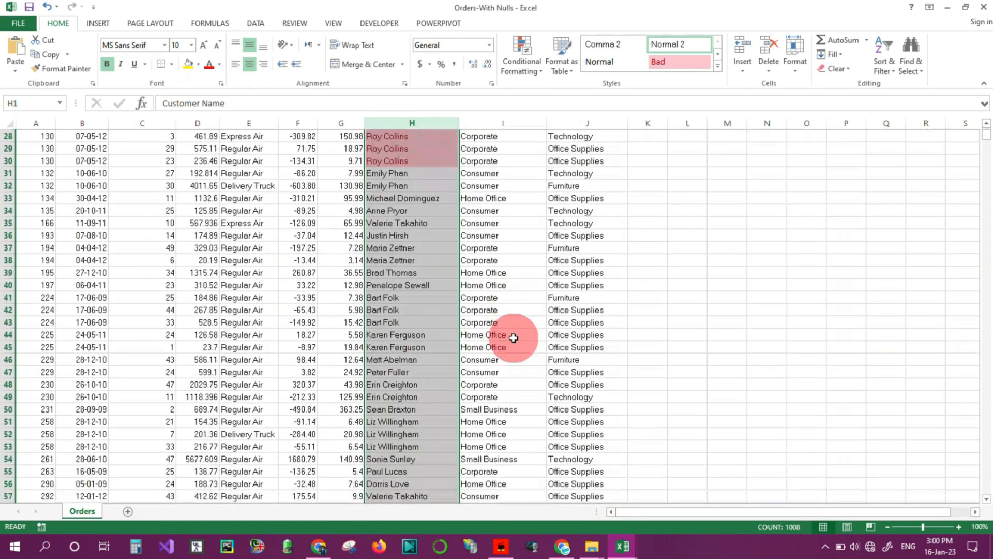
scroll(513, 337, "down", 9)
scroll(512, 337, "up", 7)
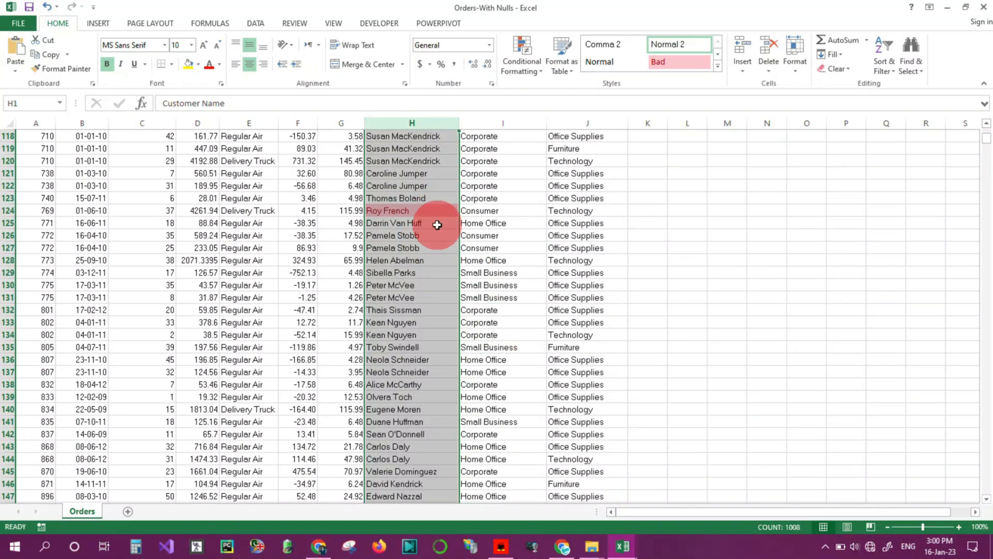
scroll(415, 383, "down", 20)
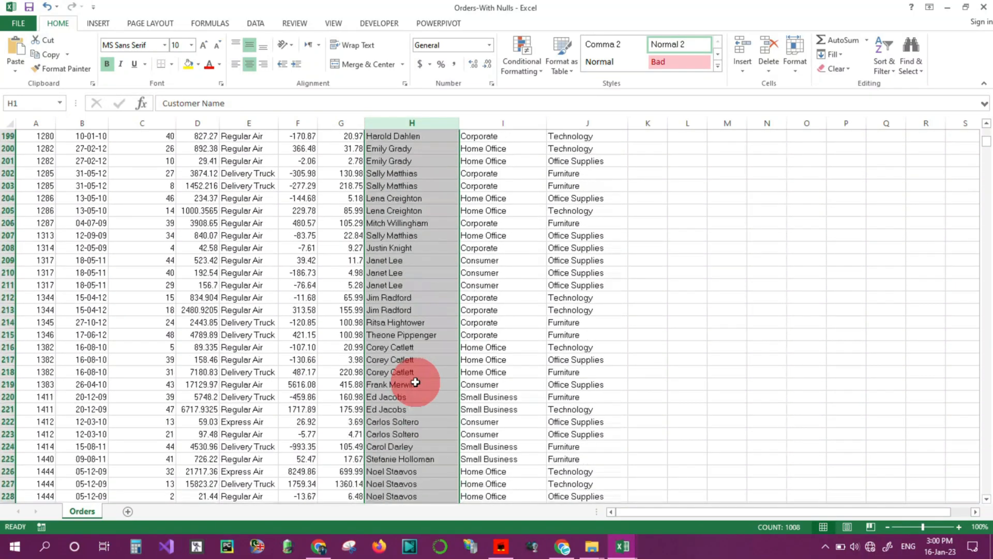
scroll(416, 382, "down", 20)
scroll(415, 382, "up", 20)
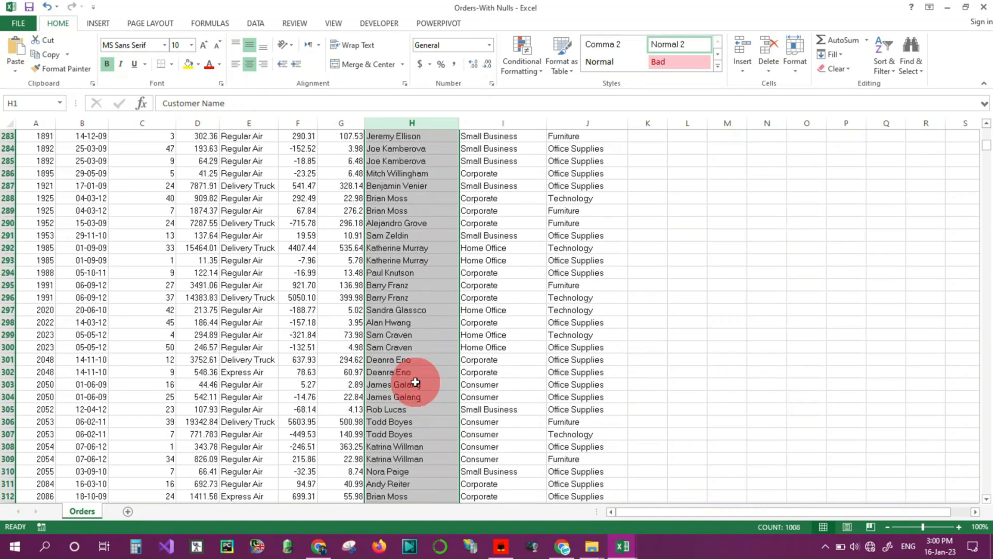
scroll(415, 382, "down", 8)
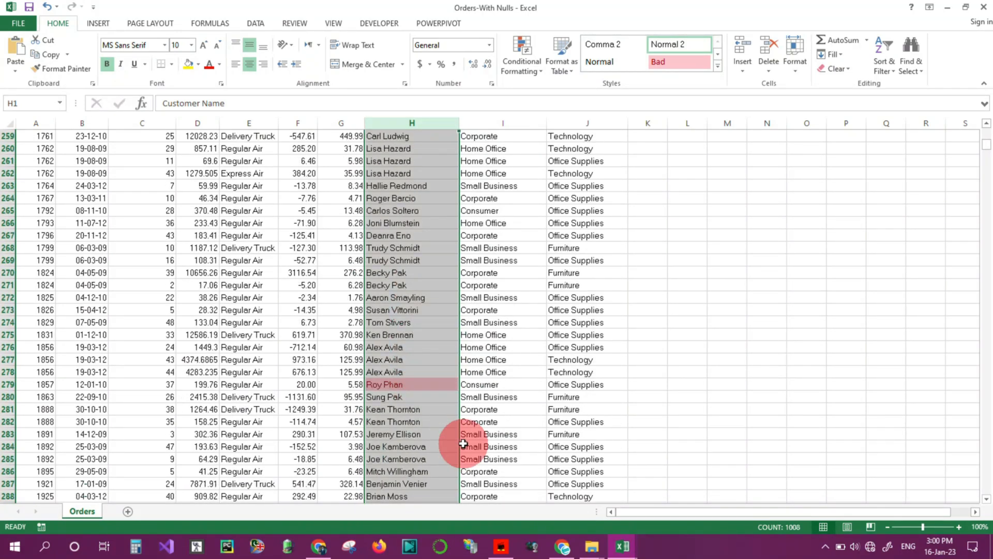
scroll(463, 443, "down", 20)
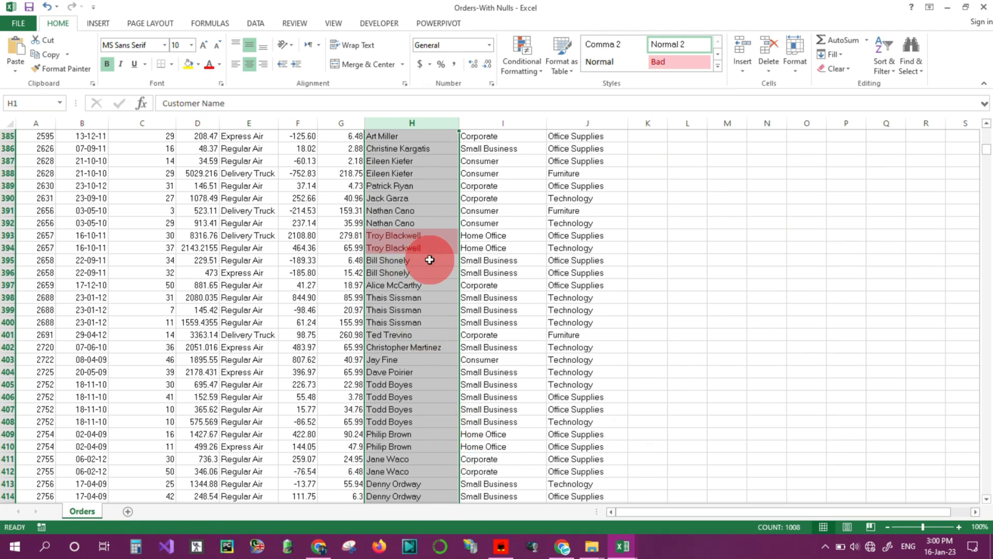
Step: Append the rule's search text in lowercase to the customer name in cell H403 to test the text rule
double_click(438, 359)
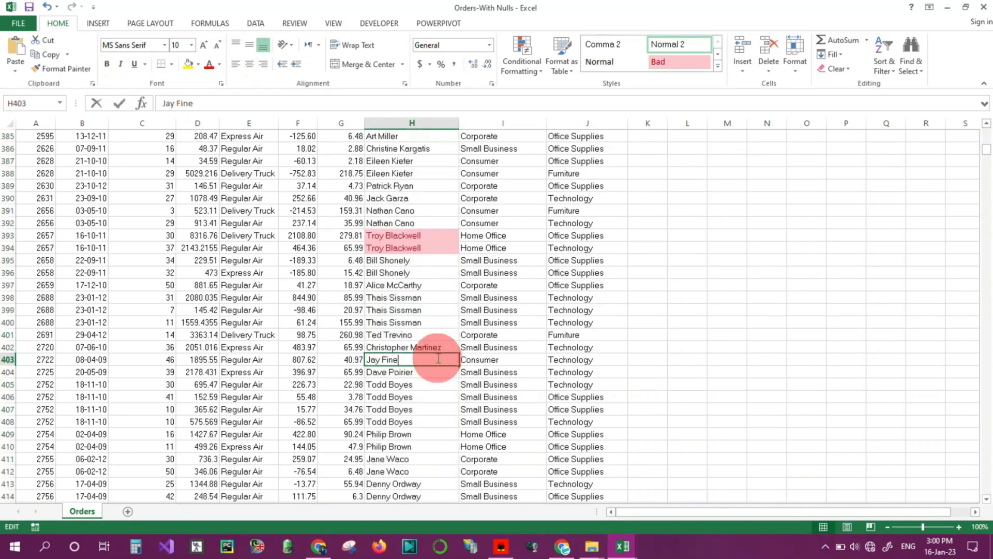
type("roy")
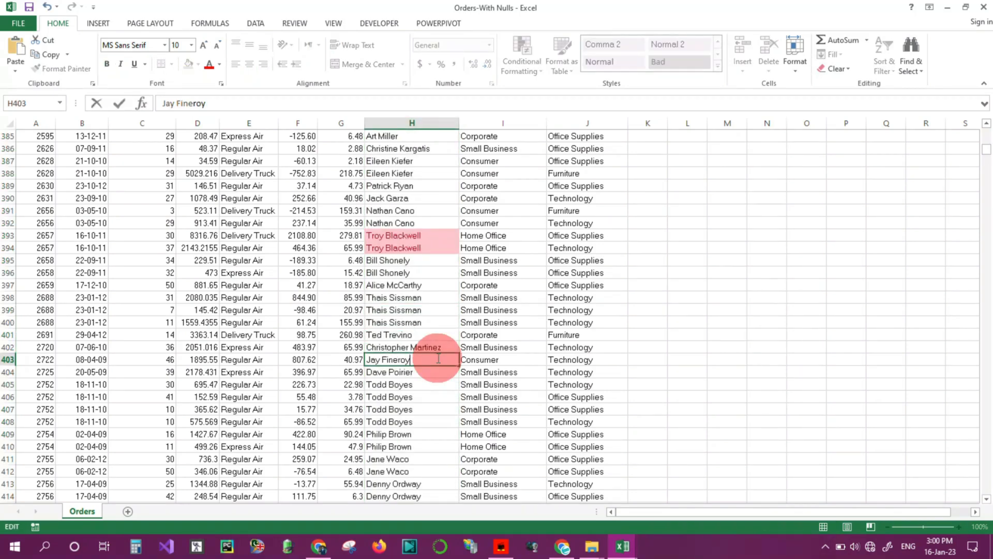
key("Return")
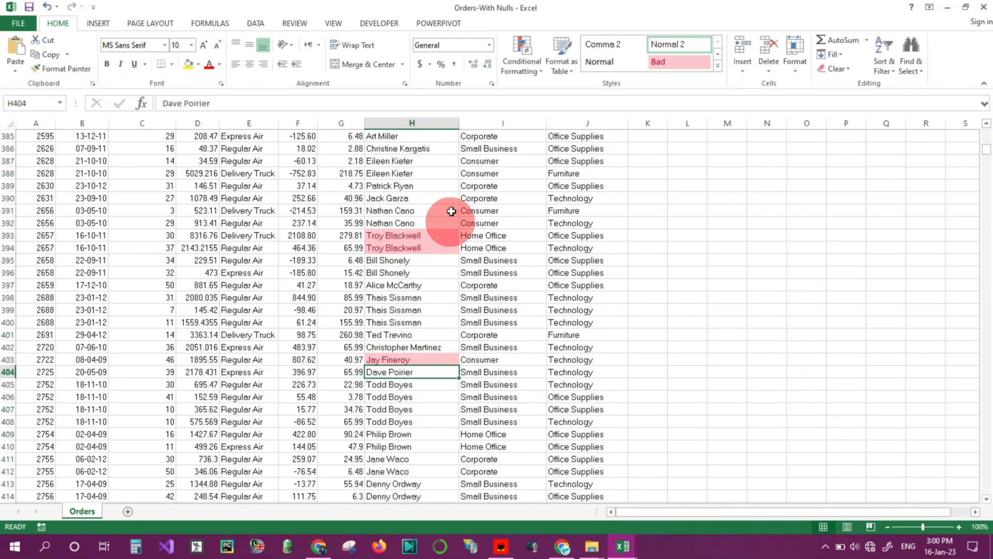
Step: Delete the text rule from the Customer Name column, apply the change and close the rules manager
left_click(525, 66)
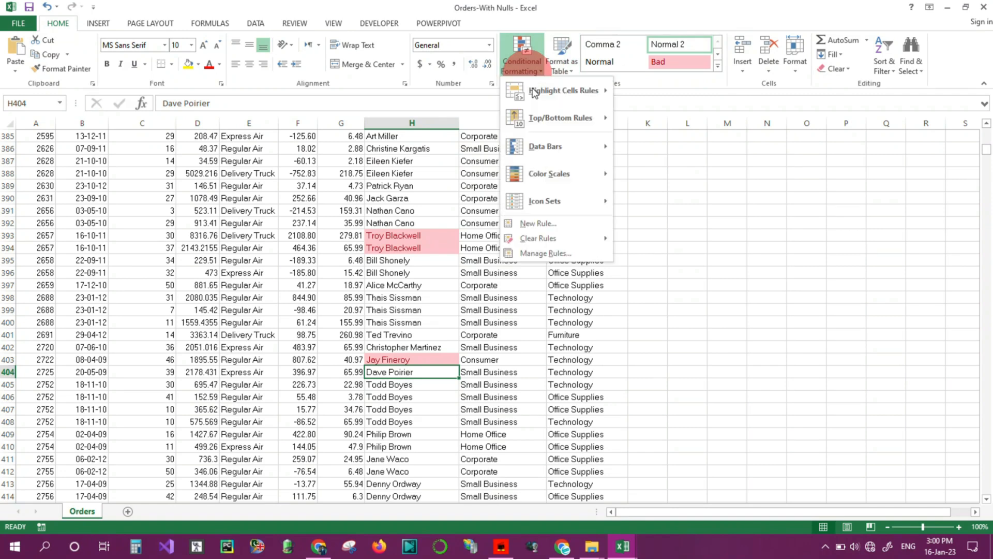
left_click(555, 252)
left_click(428, 176)
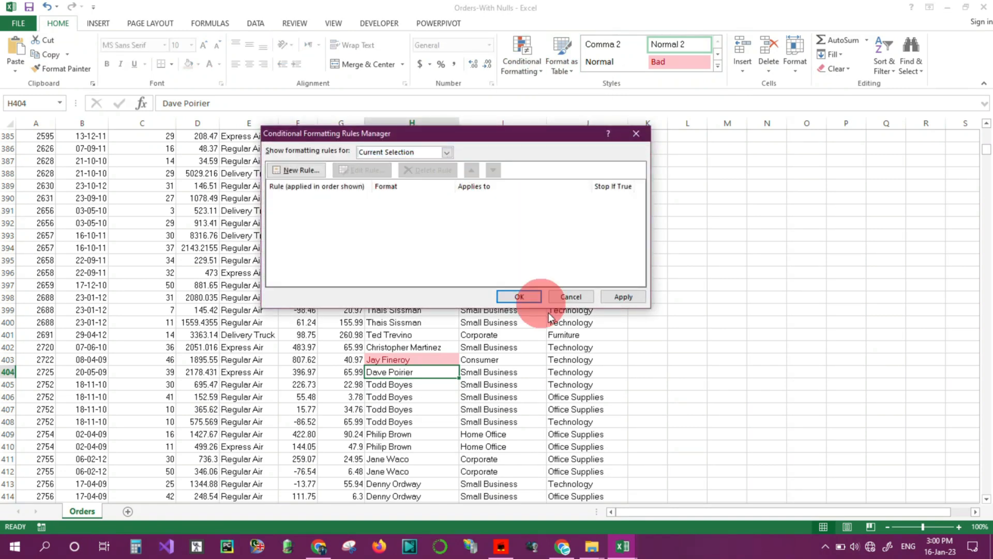
left_click(632, 293)
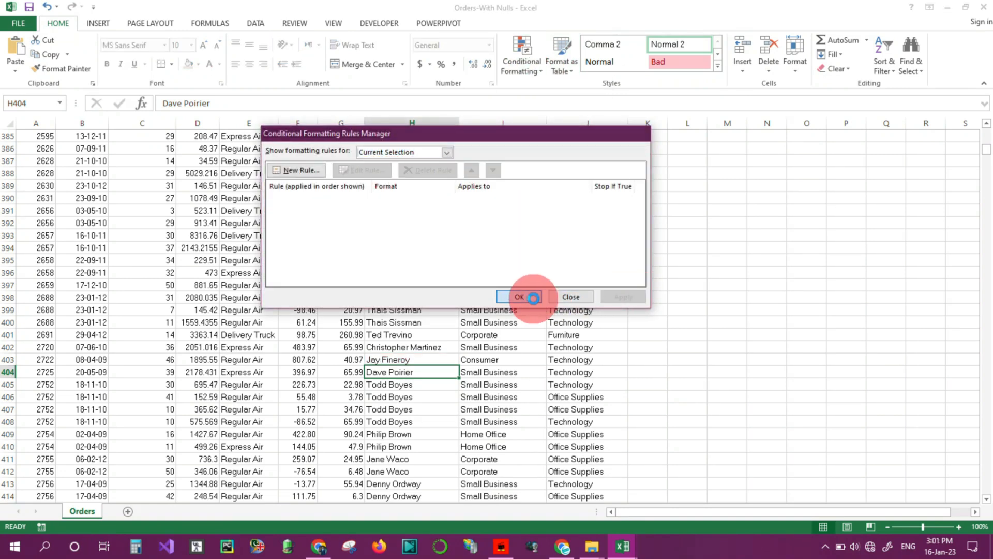
left_click(519, 296)
left_click(521, 63)
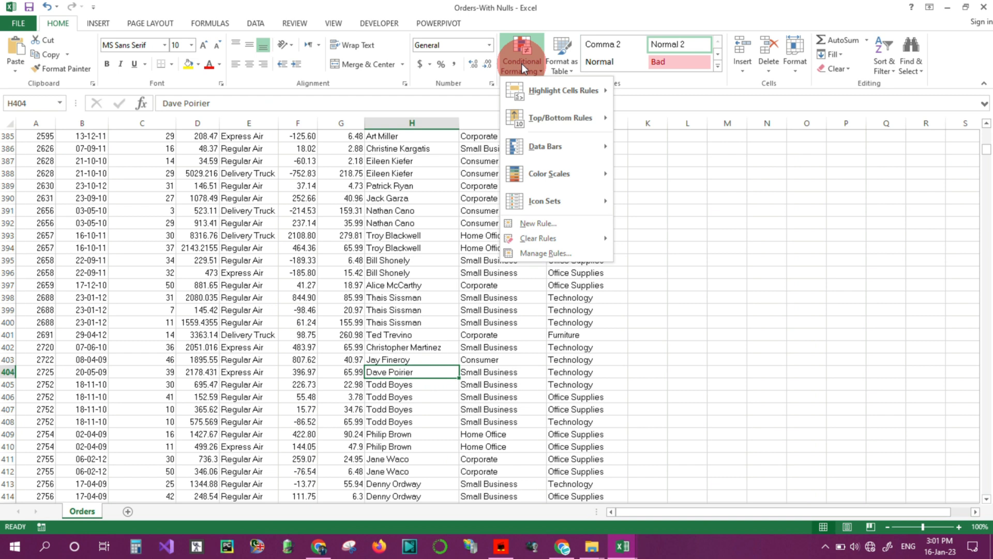
mouse_move(557, 102)
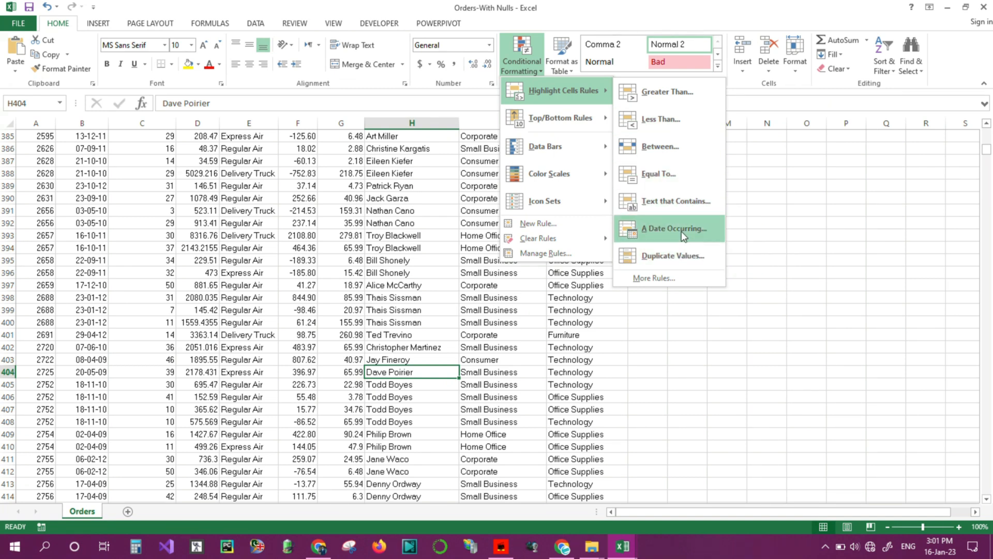
left_click(821, 245)
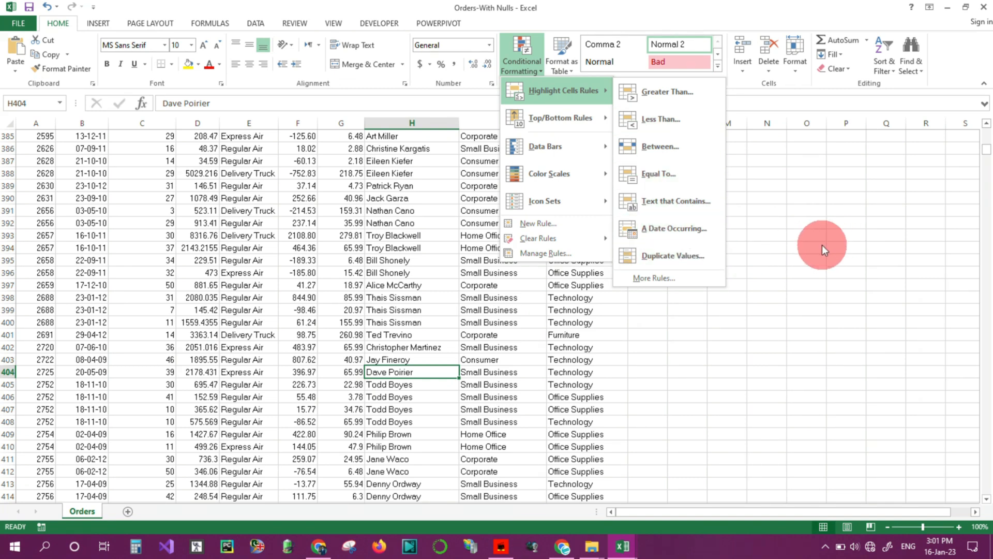
left_click(691, 241)
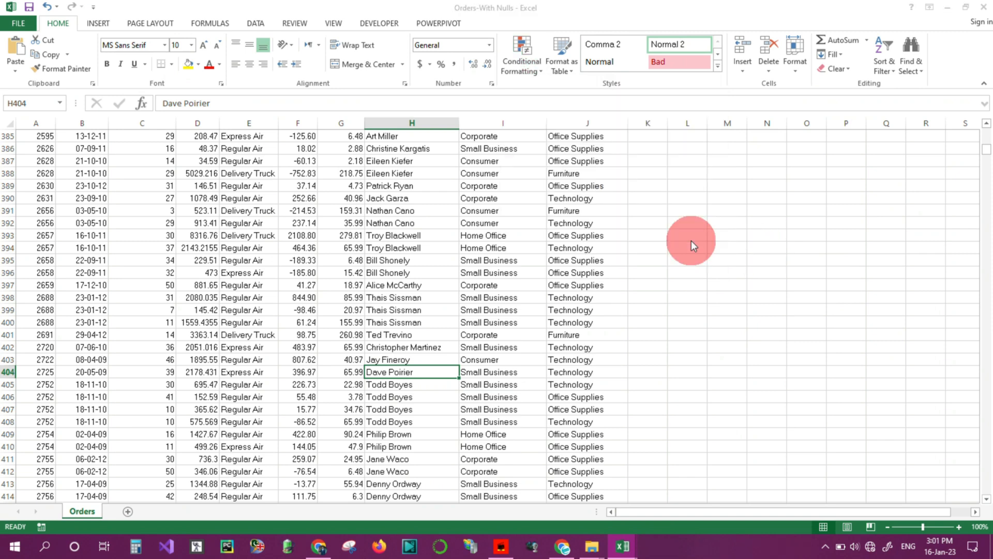
left_click(419, 212)
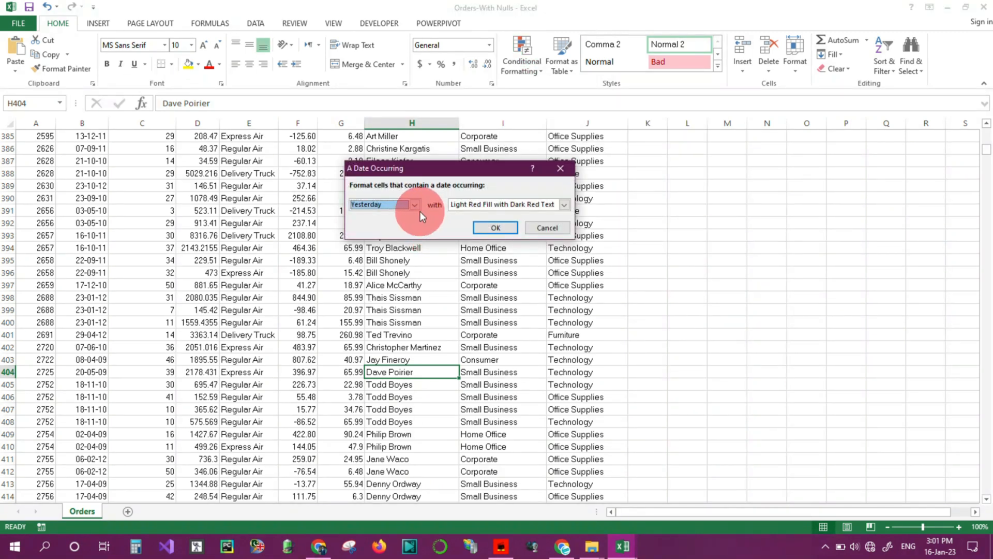
left_click(548, 228)
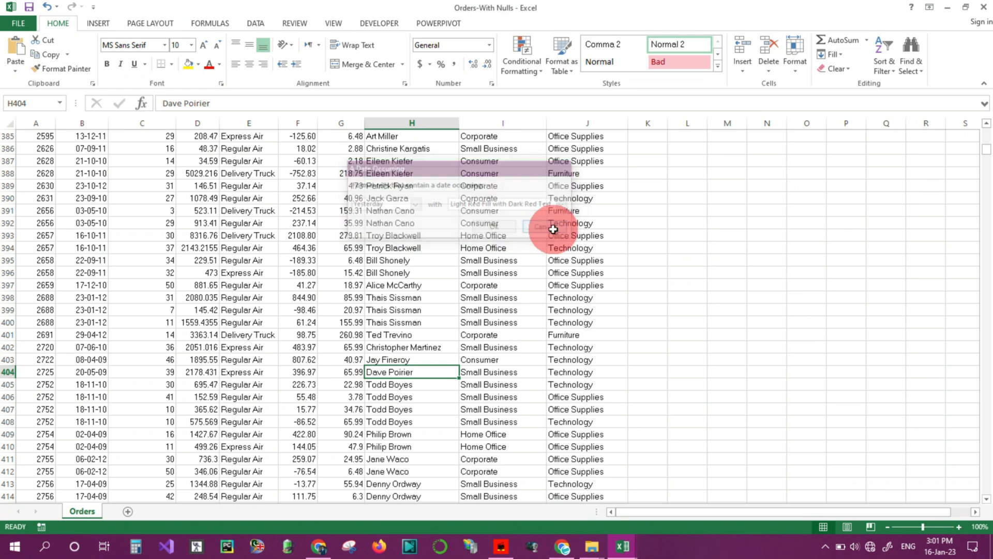
Step: Add an A Date Occurring highlight rule for Last month on the whole Order Date column, with Light Red Fill with Dark Red Text
left_click(106, 163)
scroll(122, 377, "up", 20)
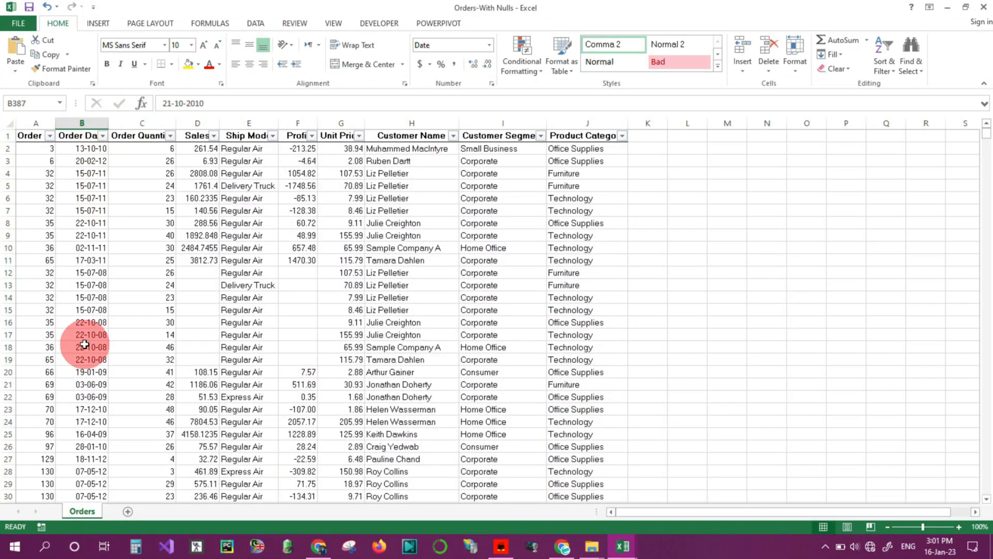
left_click(85, 123)
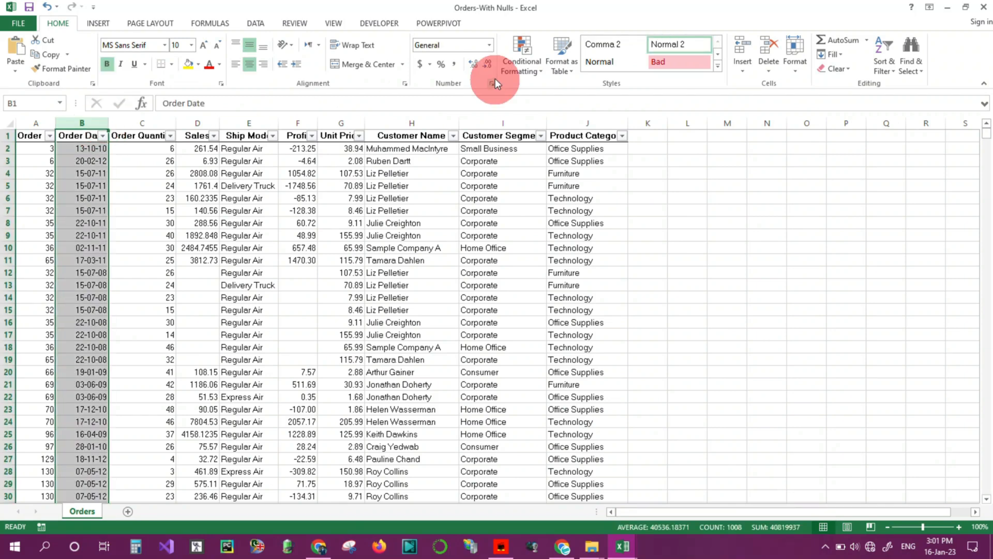
left_click(520, 70)
mouse_move(563, 86)
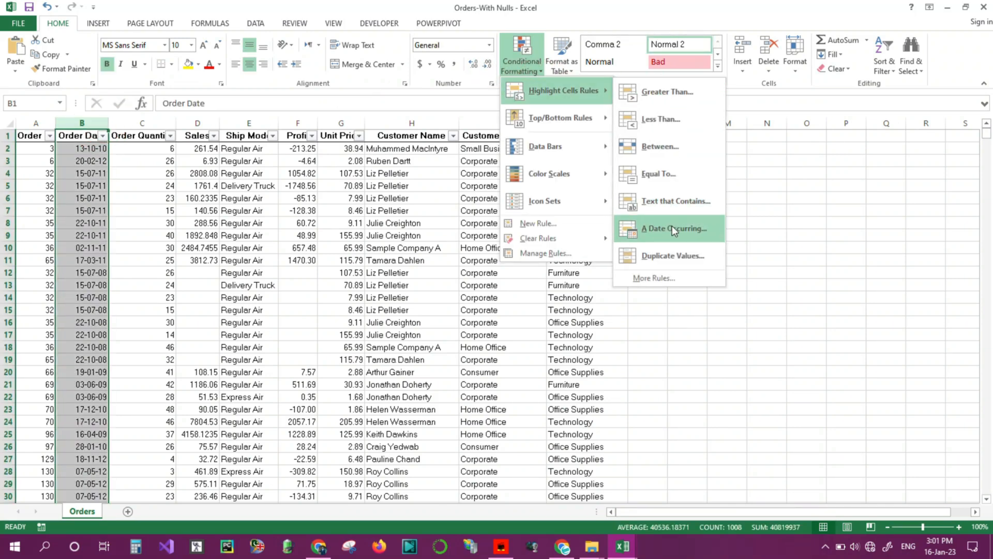
left_click(672, 226)
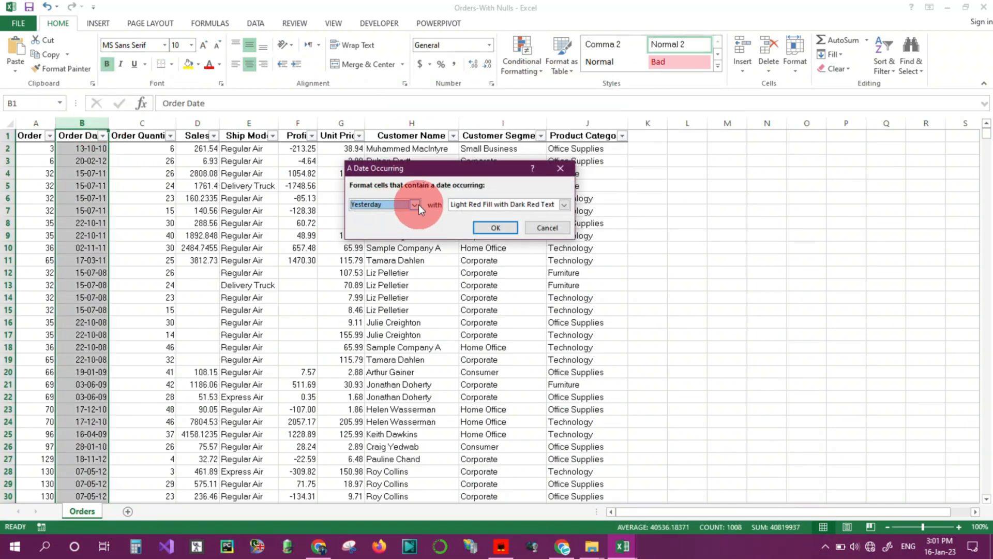
left_click(415, 205)
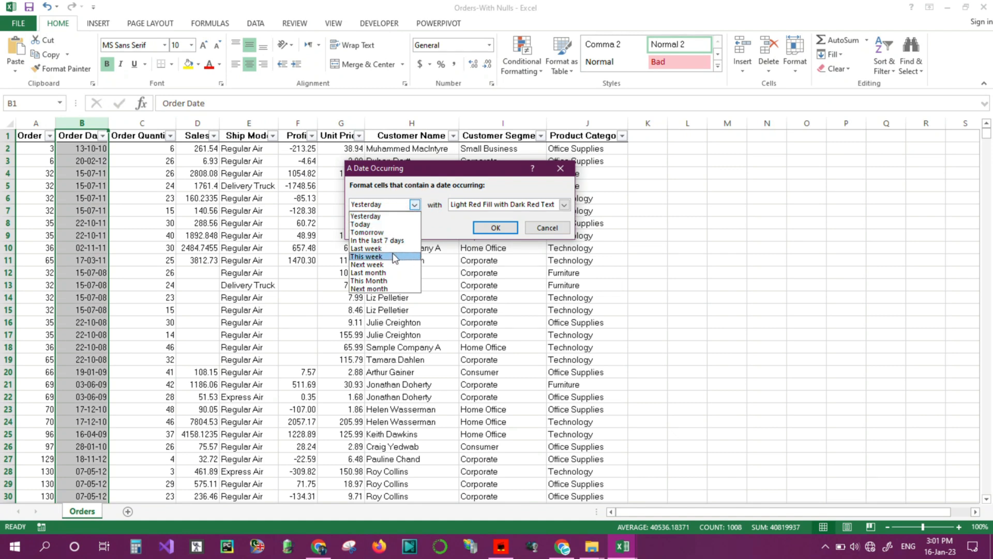
left_click(393, 289)
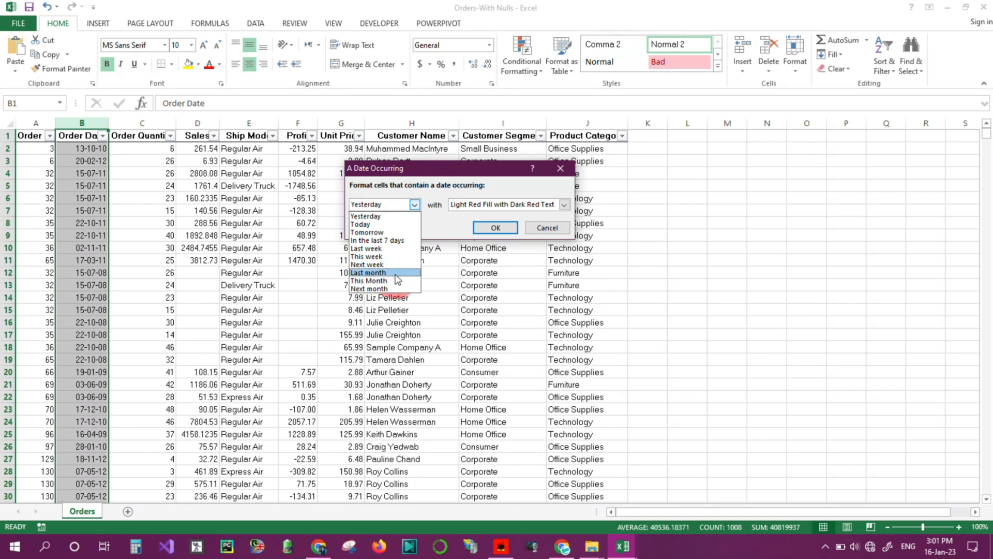
left_click(394, 273)
left_click(486, 230)
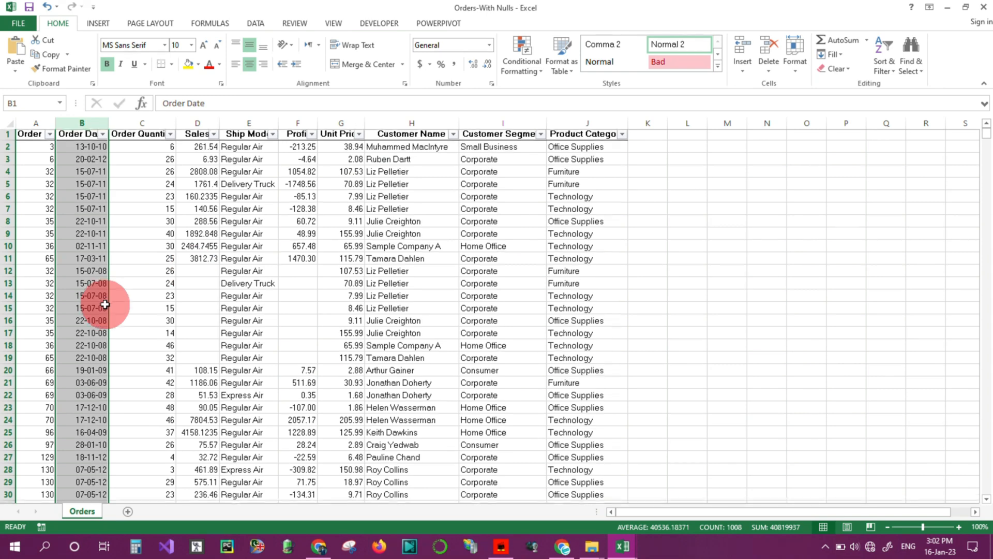
Step: Change the order date in cell B6 to 15-12-2022 to test the Last month rule
scroll(103, 304, "down", 20)
scroll(99, 336, "up", 20)
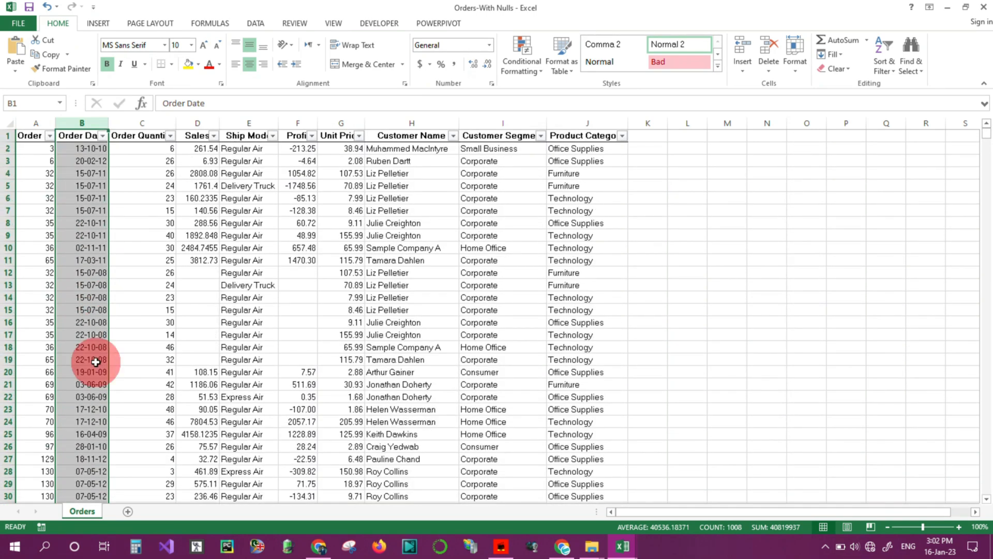
left_click(94, 212)
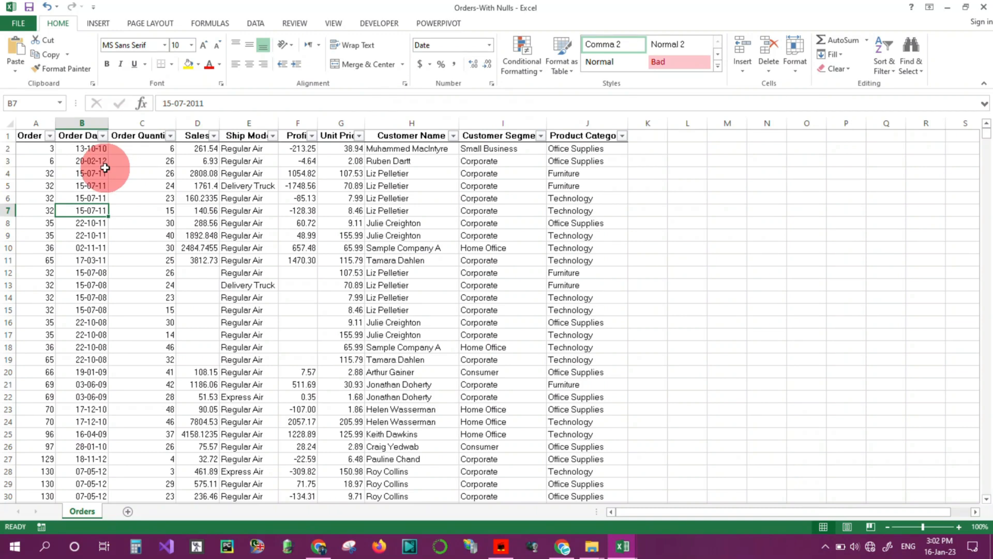
key("ctrl+Up")
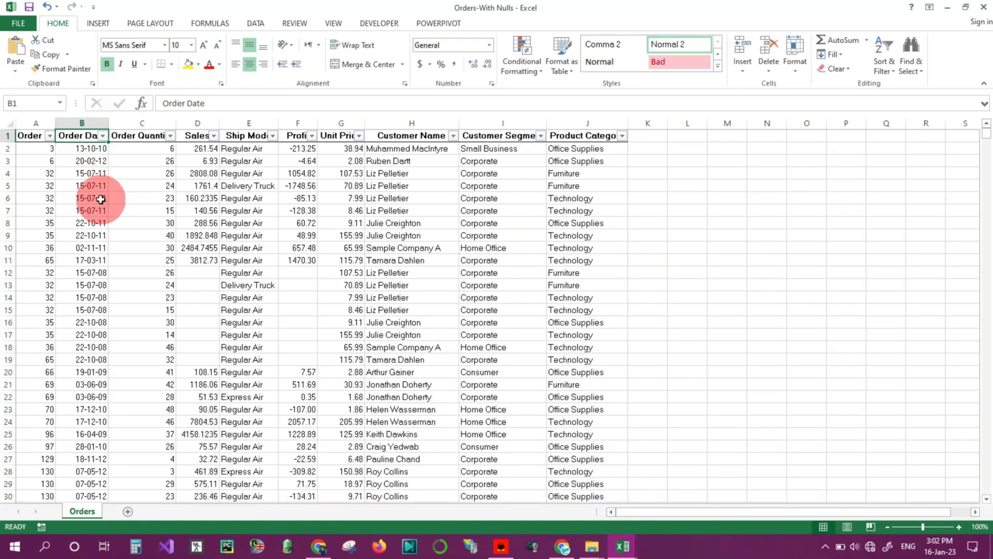
double_click(101, 202)
key("Left")
key("Left")
key("Left")
key("Left")
key("Left")
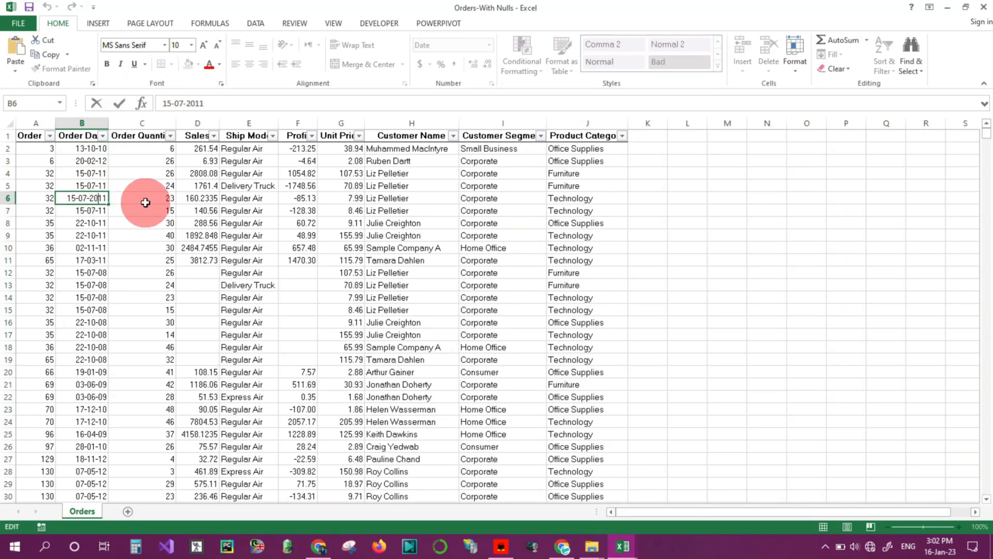
key("BackSpace")
key("BackSpace")
type("12-")
key("End")
key("BackSpace")
key("BackSpace")
type("22")
key("Return")
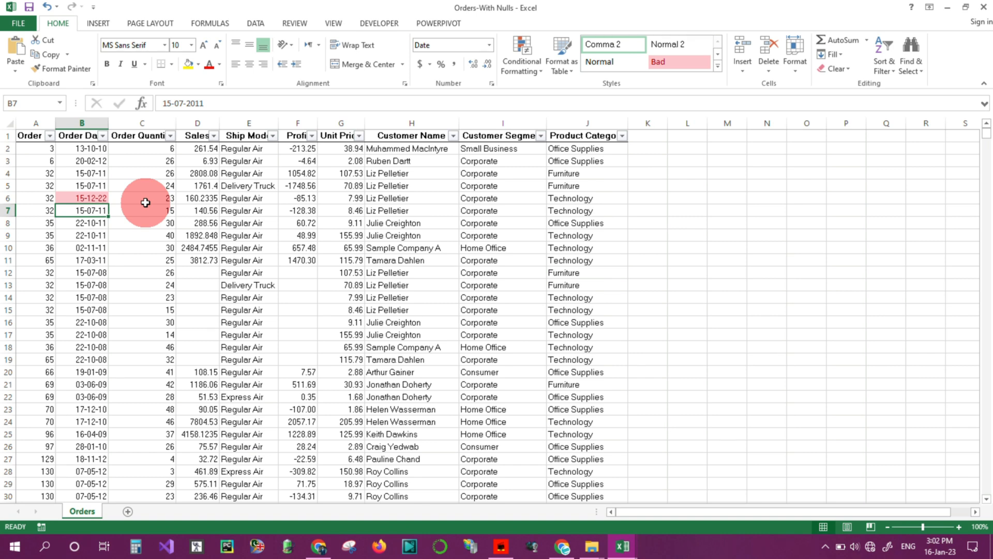
Step: Delete the Last month rule from the Order Date column, apply the change and close the rules manager
left_click(93, 122)
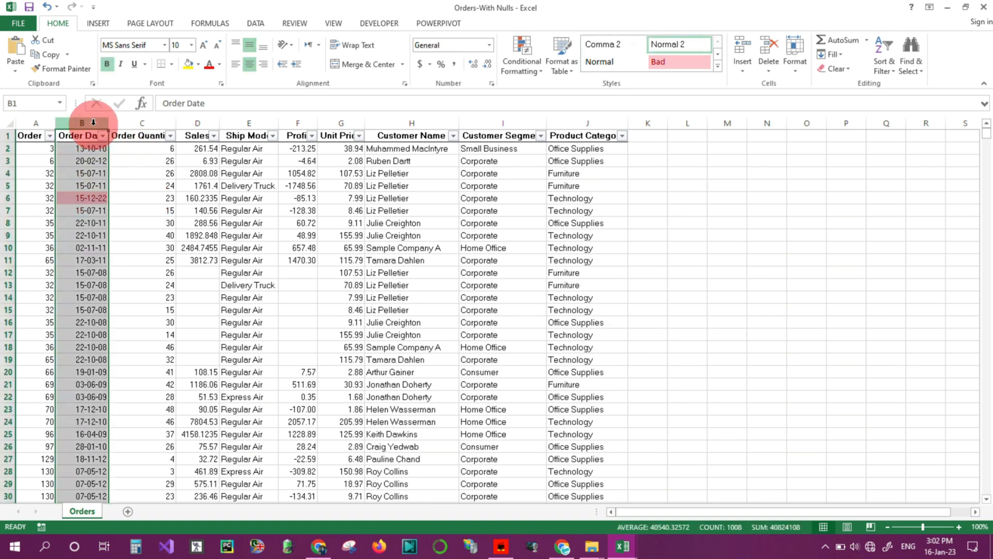
left_click(533, 65)
left_click(566, 254)
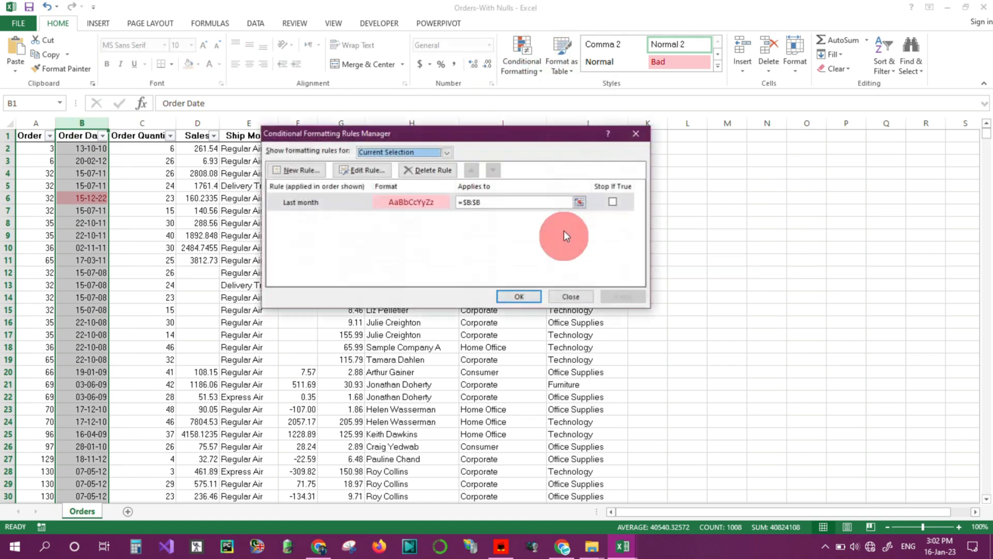
left_click(425, 176)
left_click(624, 298)
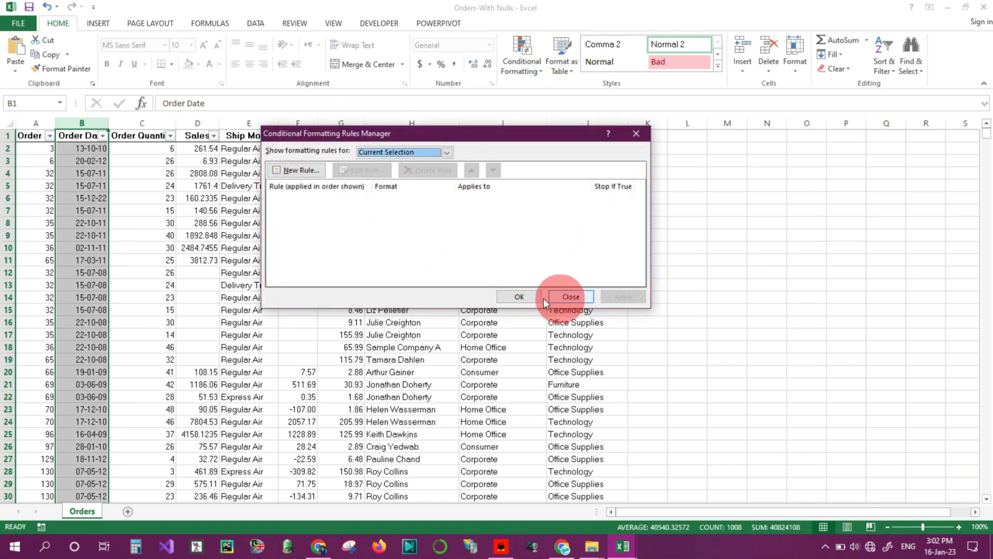
left_click(508, 295)
left_click(533, 45)
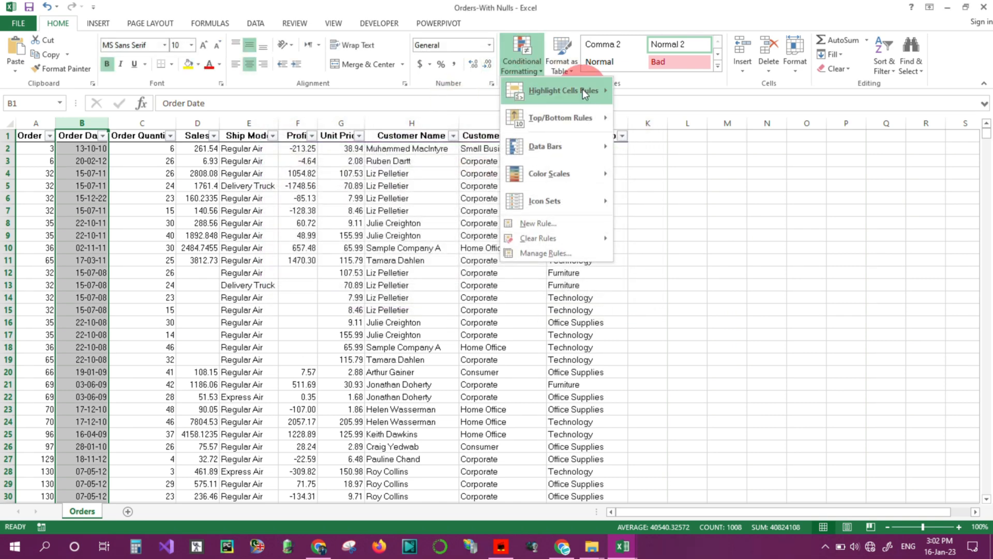
mouse_move(583, 89)
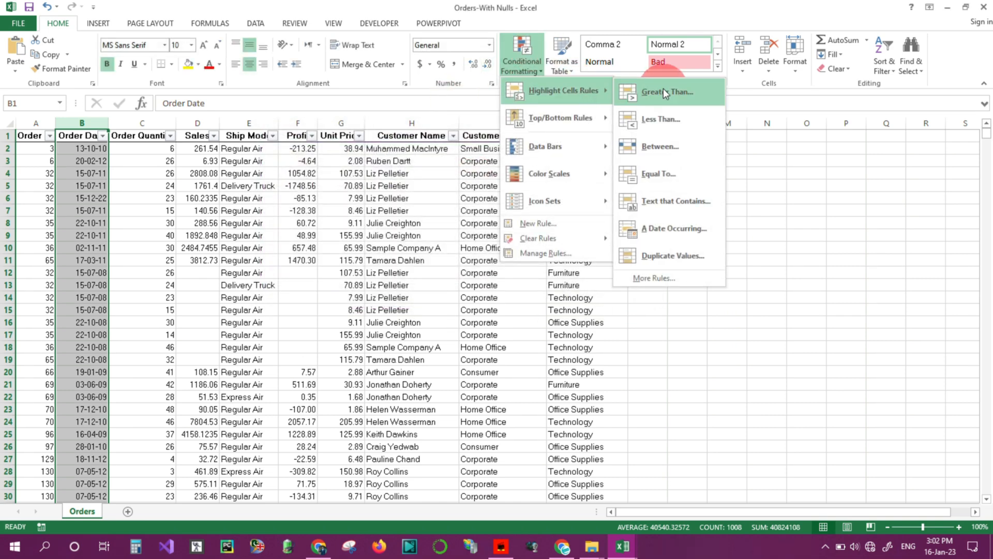
left_click(673, 256)
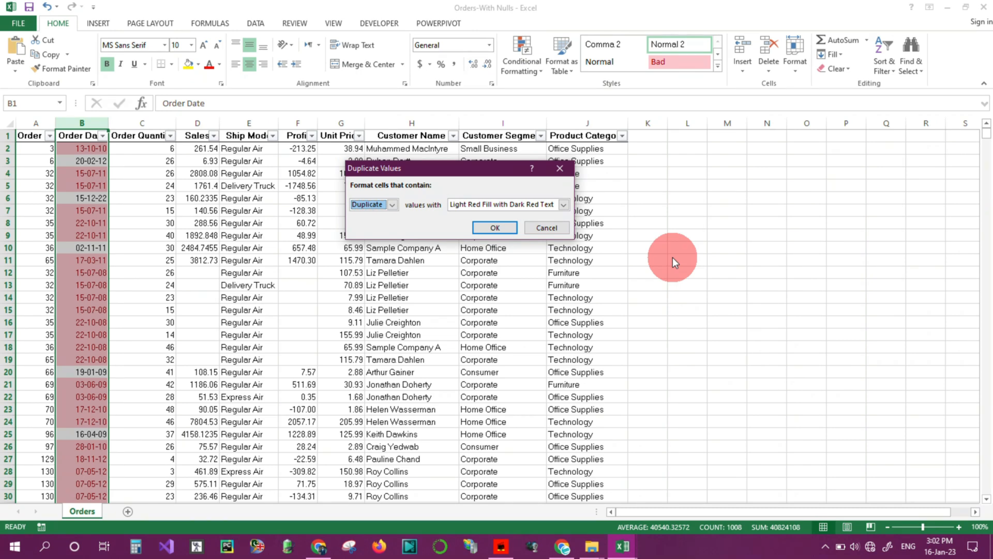
left_click(560, 232)
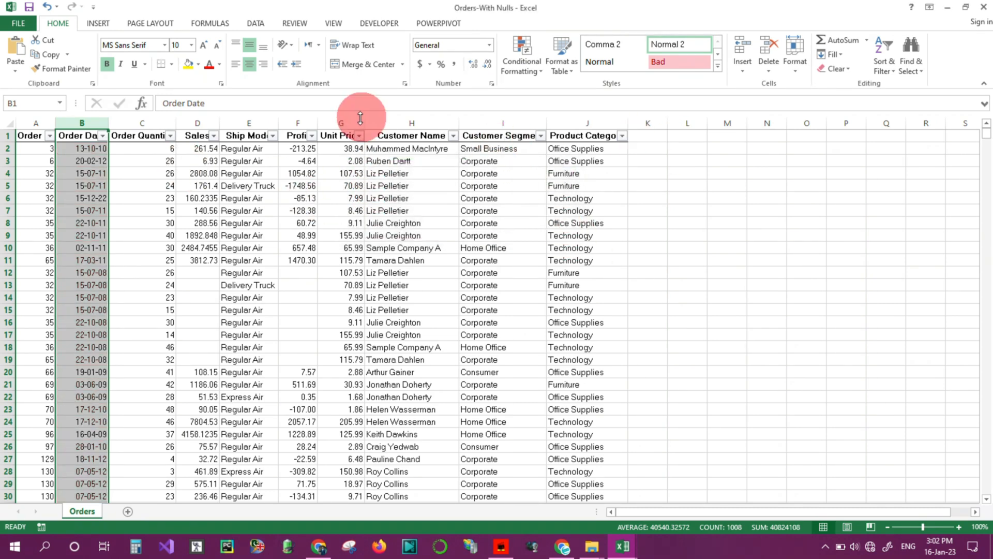
Step: Add a Duplicate Values highlight rule to the whole Unit Price column, with Light Red Fill with Dark Red Text
left_click(341, 124)
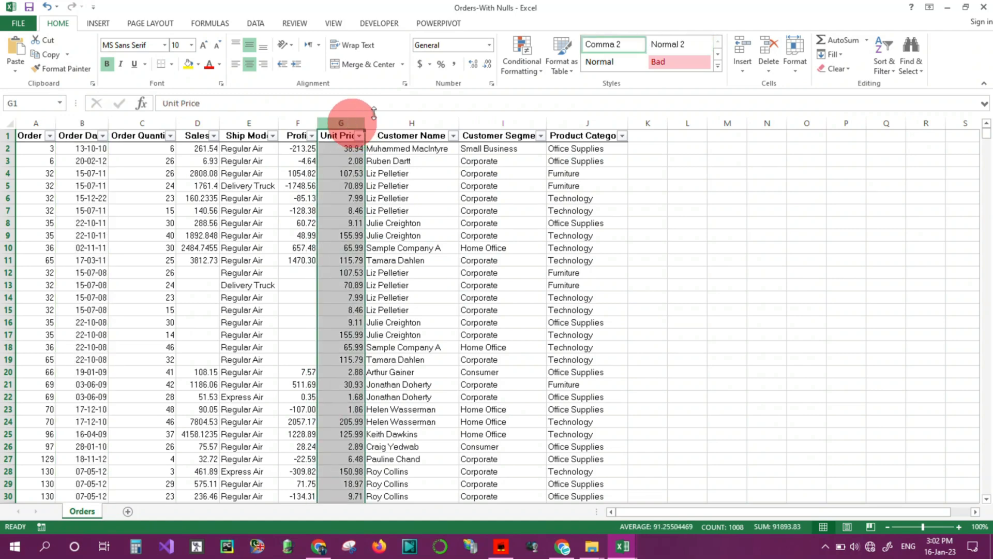
left_click(523, 62)
mouse_move(588, 106)
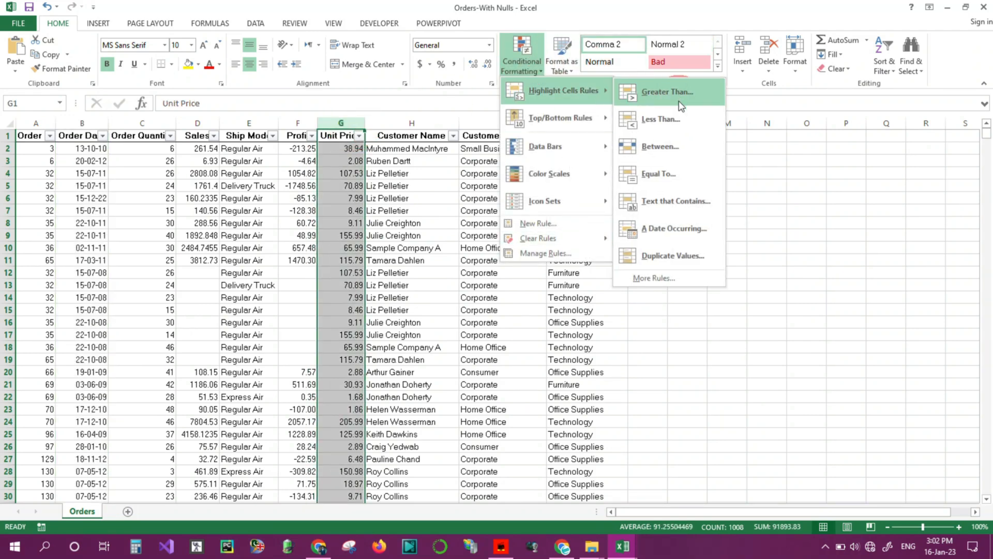
left_click(670, 250)
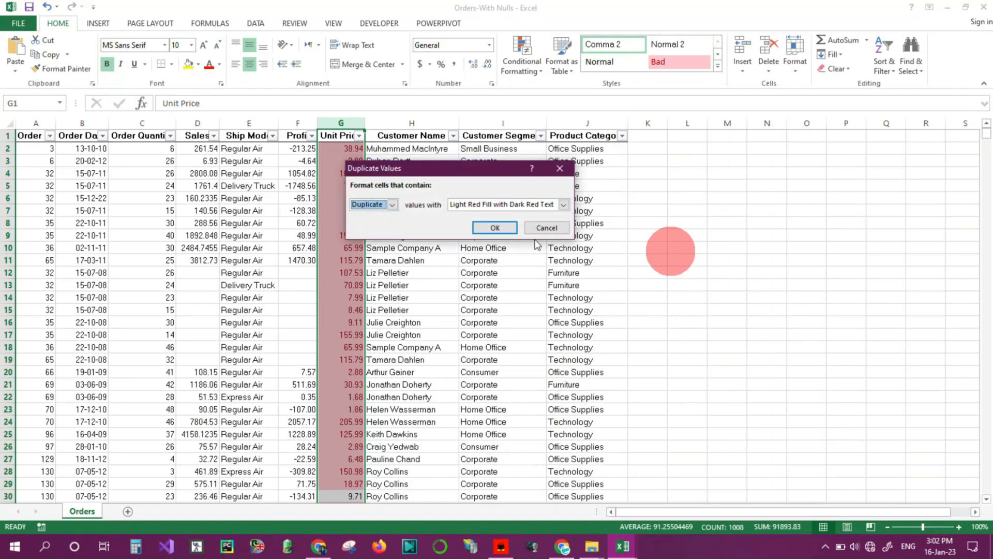
left_click(497, 227)
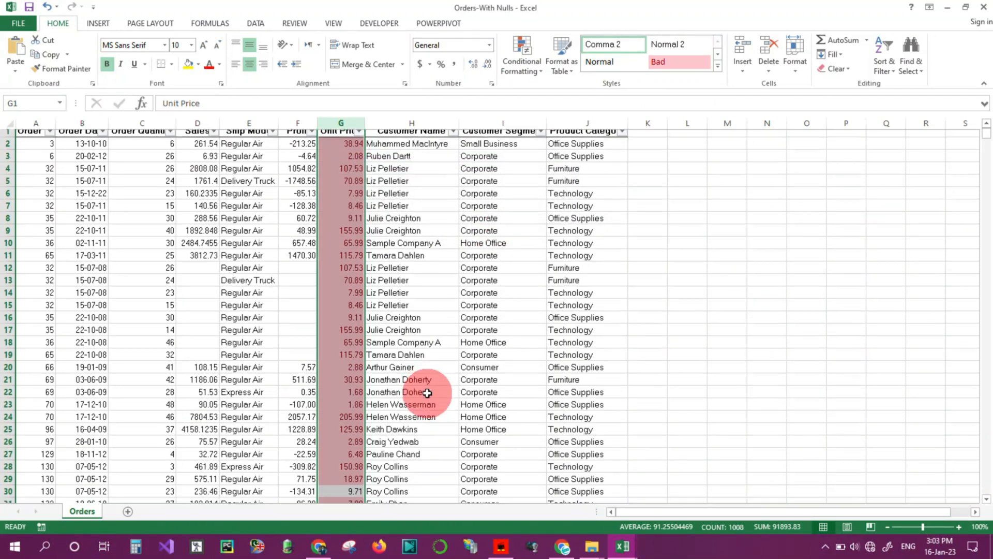
scroll(427, 393, "down", 20)
scroll(428, 393, "down", 20)
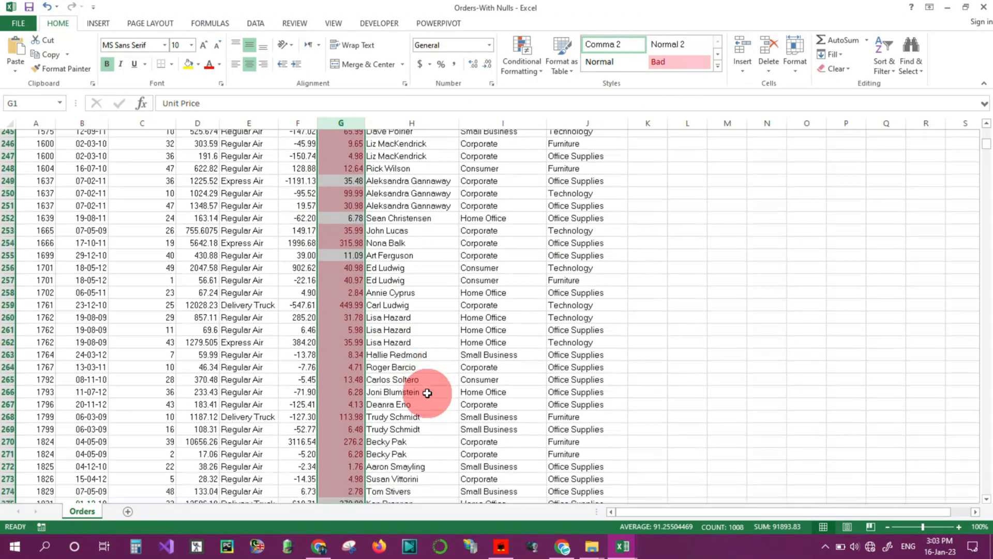
scroll(428, 393, "up", 20)
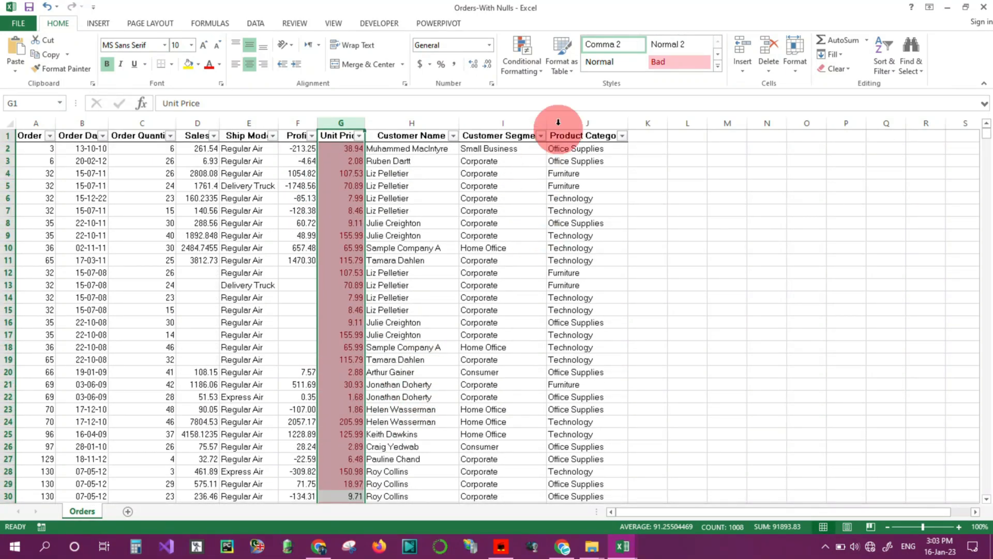
Step: Delete the Duplicate Values rule from the Unit Price column, apply the change and close the rules manager
left_click(522, 72)
mouse_move(543, 97)
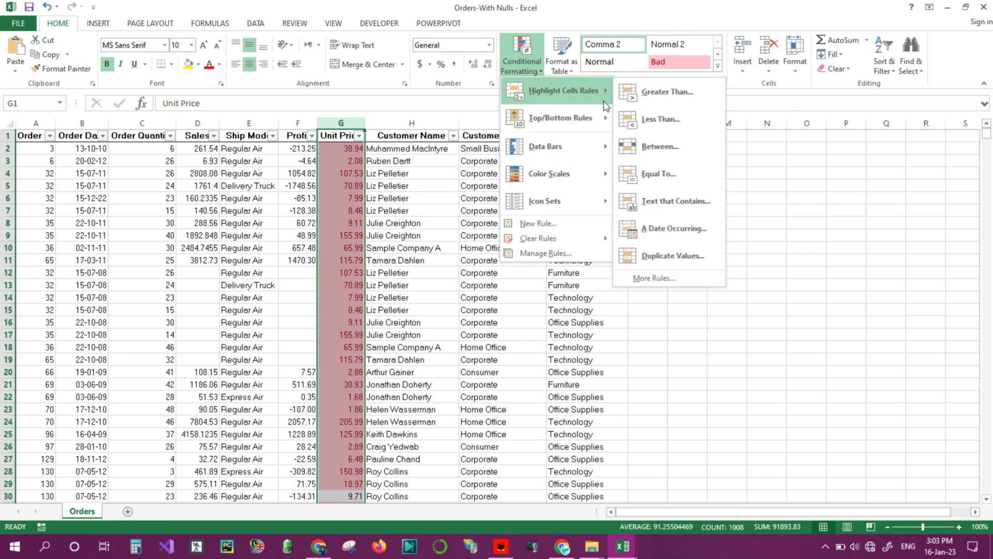
left_click(580, 254)
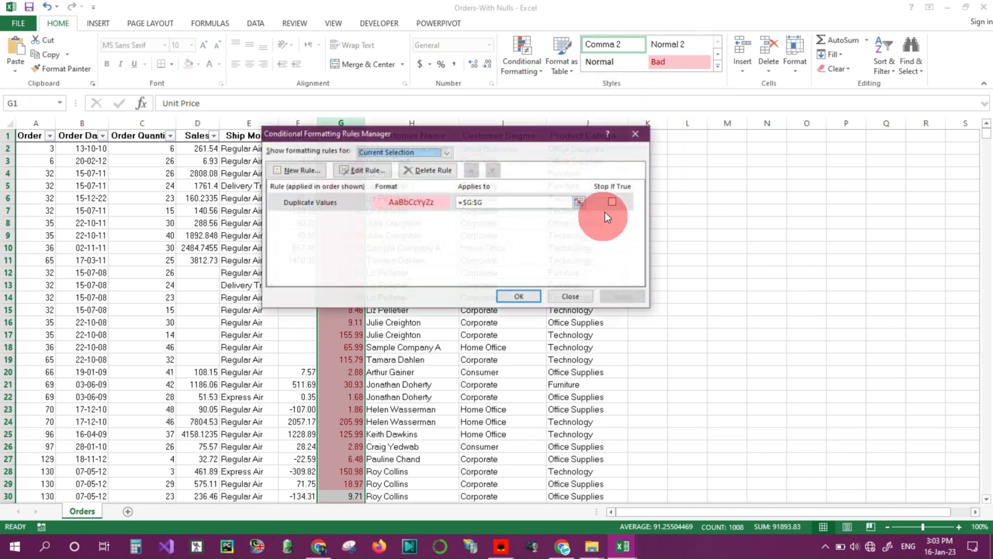
left_click(414, 170)
left_click(623, 296)
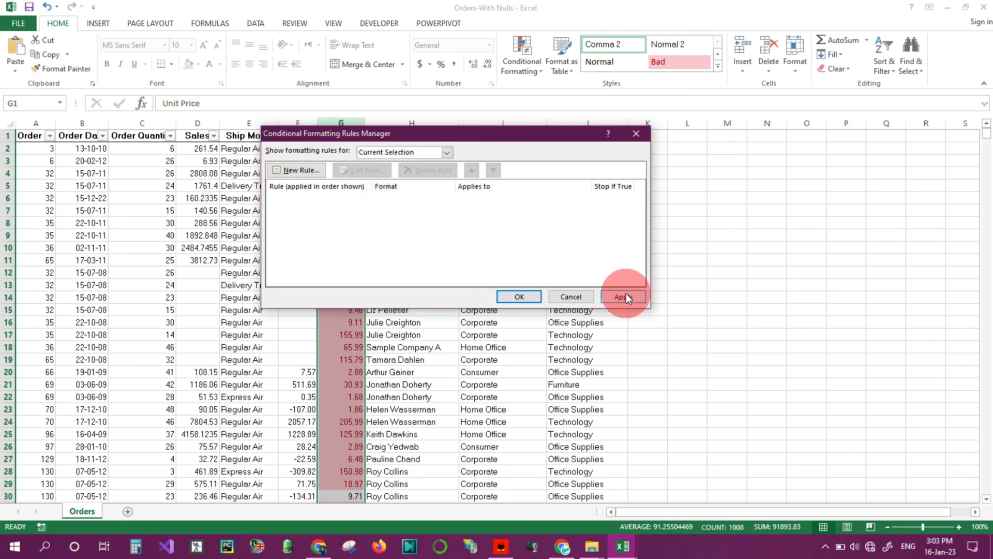
left_click(570, 297)
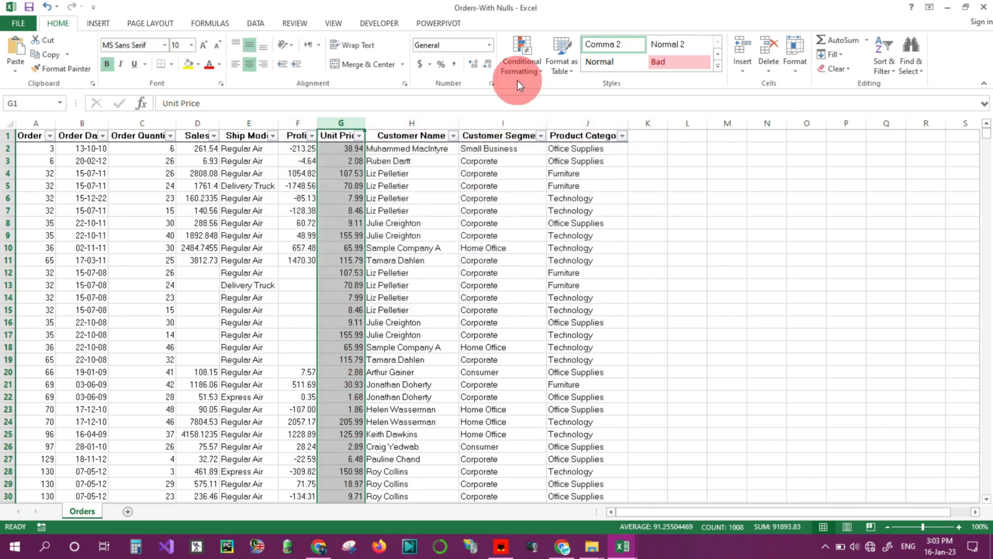
Step: Add a Top 10 Items rule to the Unit Price column, ranking 10 items with Light Red Fill with Dark Red Text
left_click(518, 75)
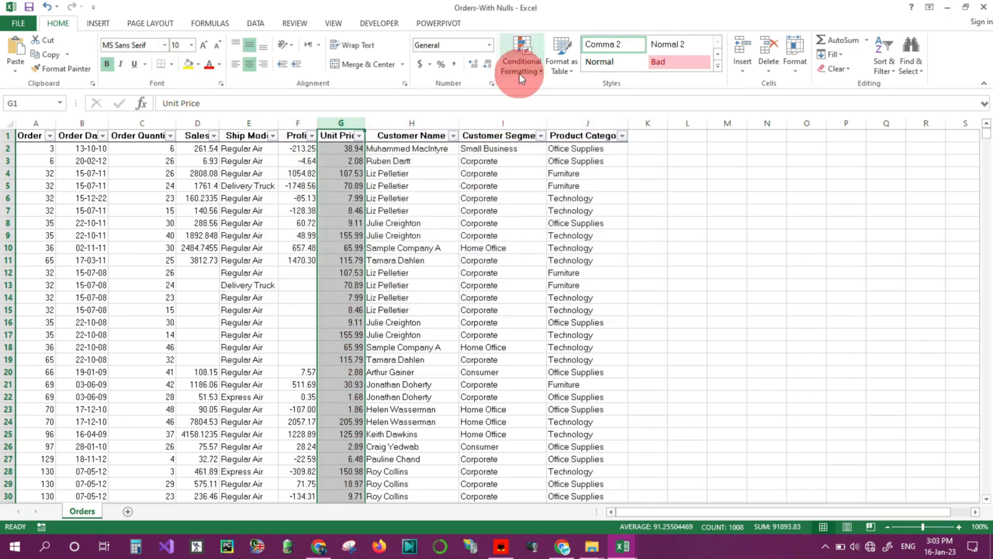
mouse_move(567, 120)
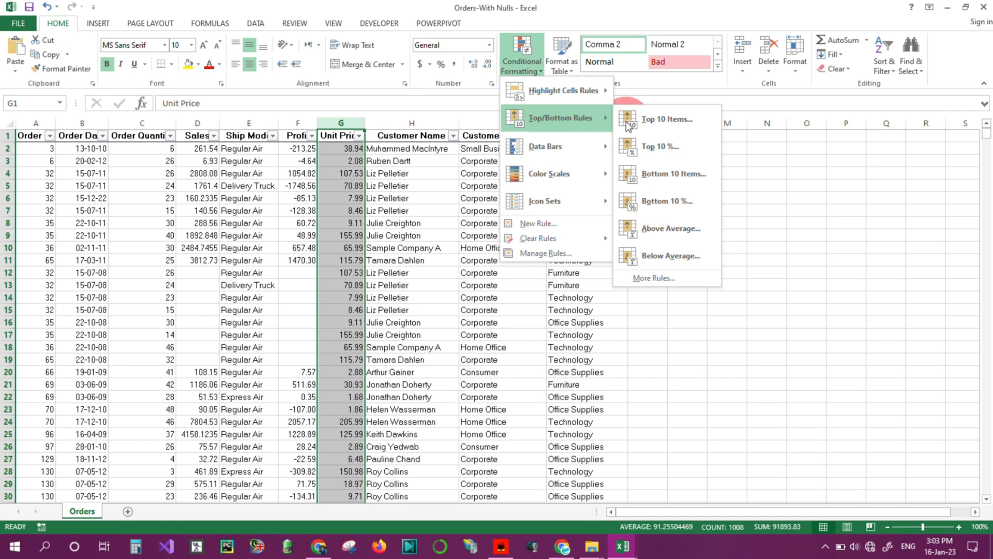
left_click(688, 126)
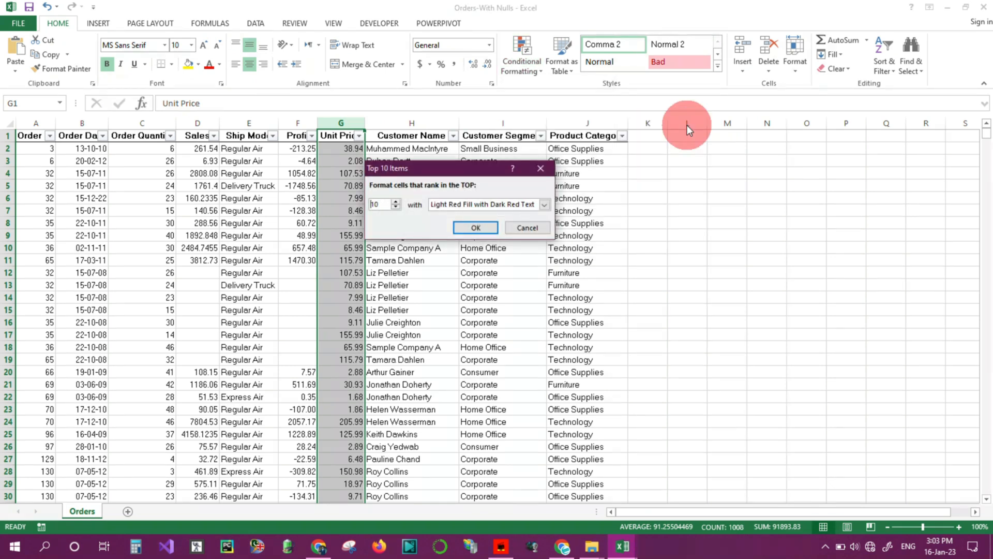
left_click(476, 228)
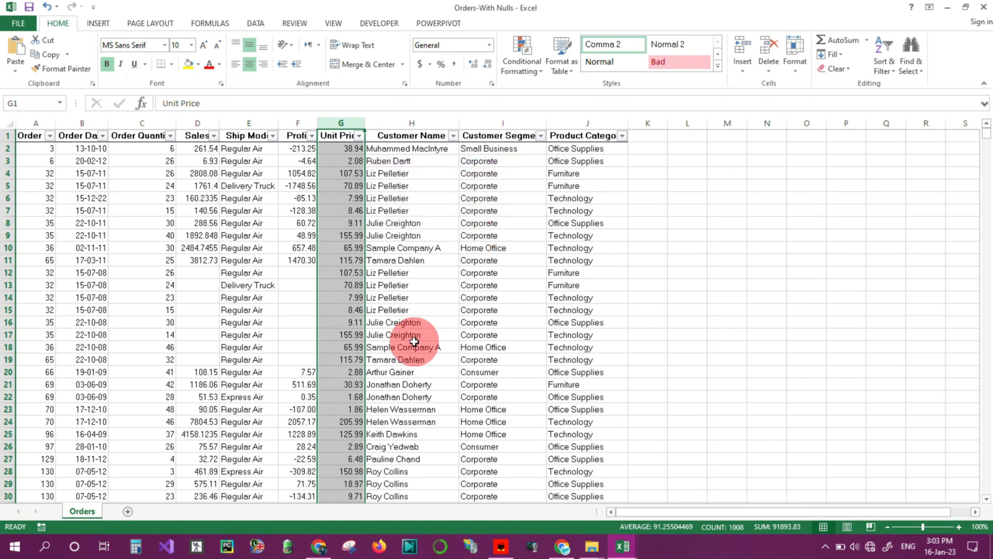
Step: Look through the Unit Price column to examine which prices the Top 10 rule highlights, and return to the header row
scroll(414, 342, "down", 20)
scroll(414, 342, "down", 18)
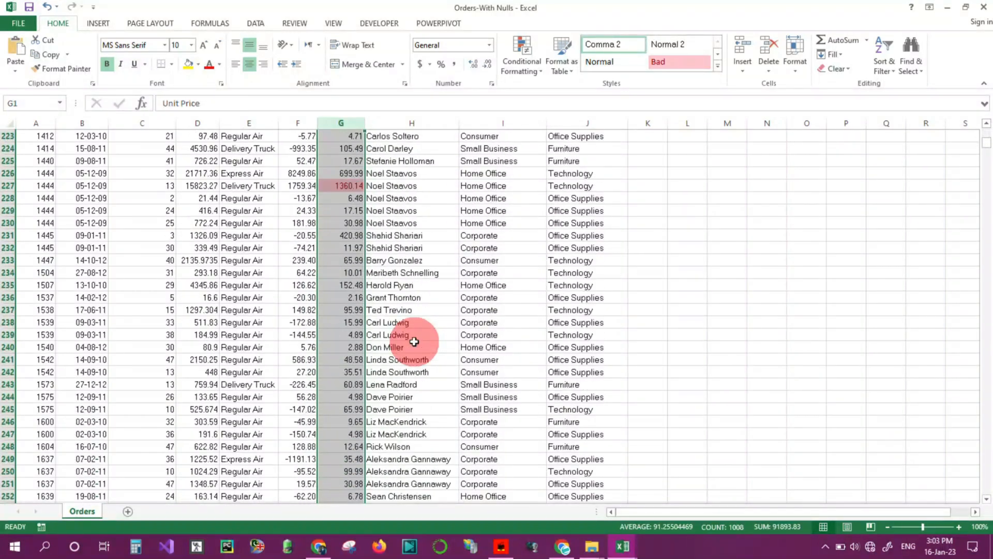
scroll(413, 342, "down", 8)
scroll(413, 341, "up", 3)
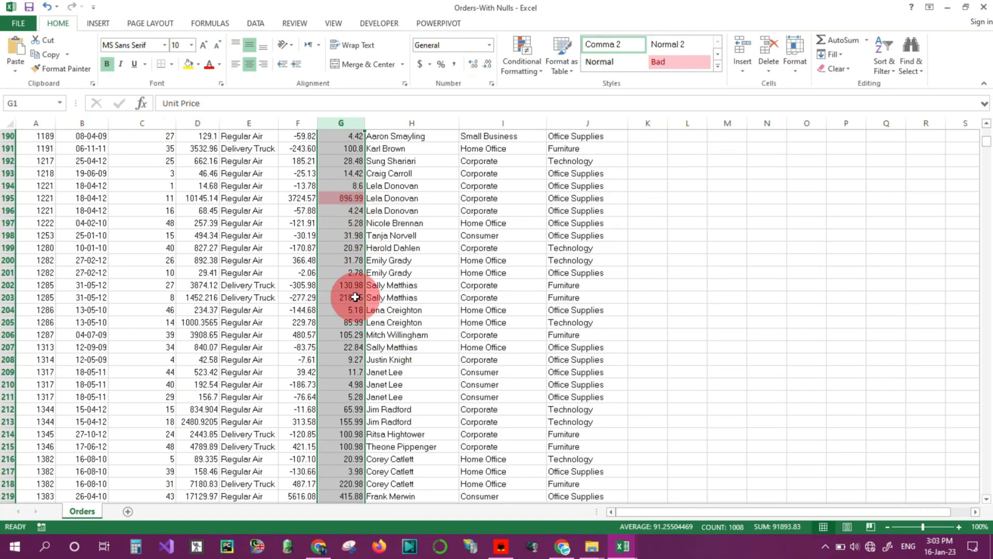
scroll(355, 297, "down", 14)
scroll(354, 295, "up", 4)
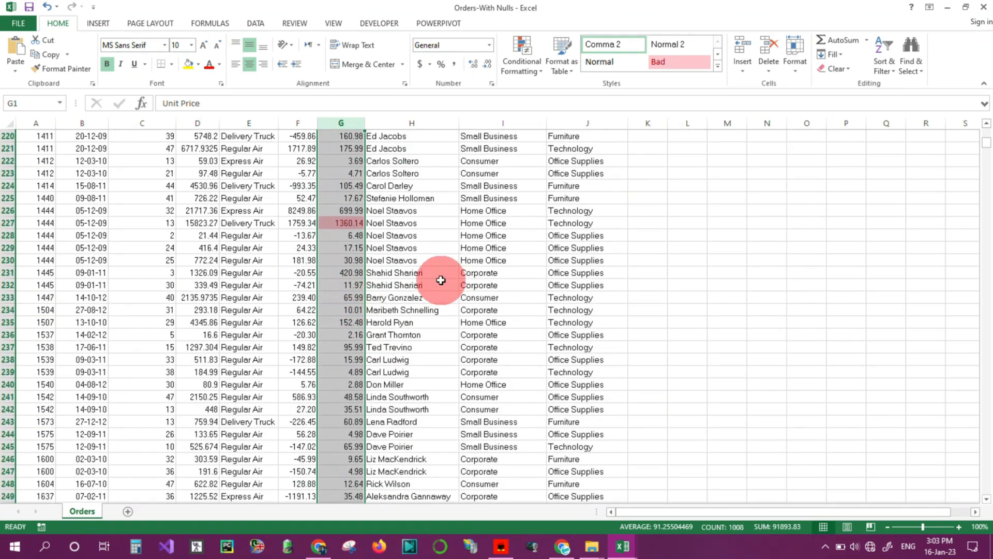
scroll(440, 280, "down", 20)
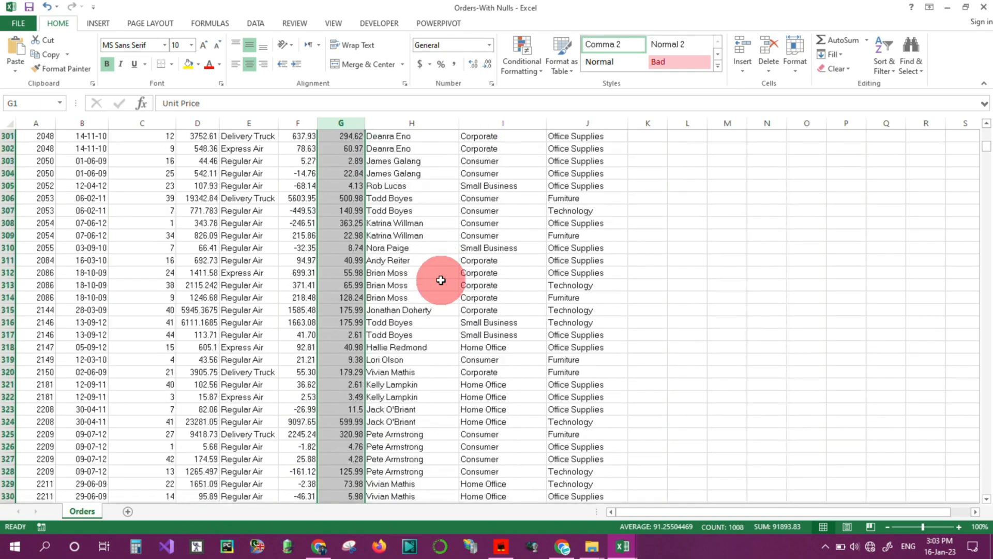
scroll(440, 280, "down", 20)
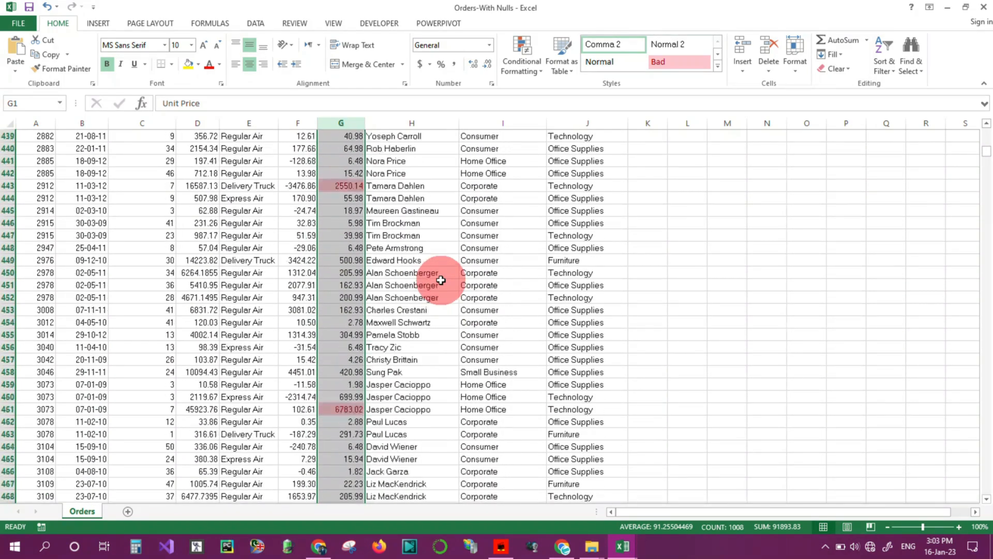
scroll(441, 280, "down", 20)
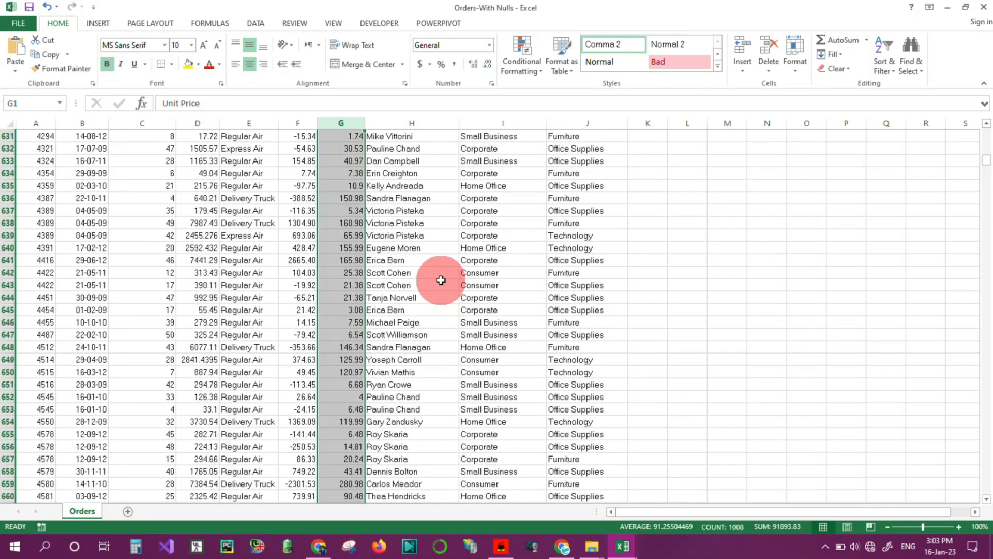
key("ctrl+BackSpace")
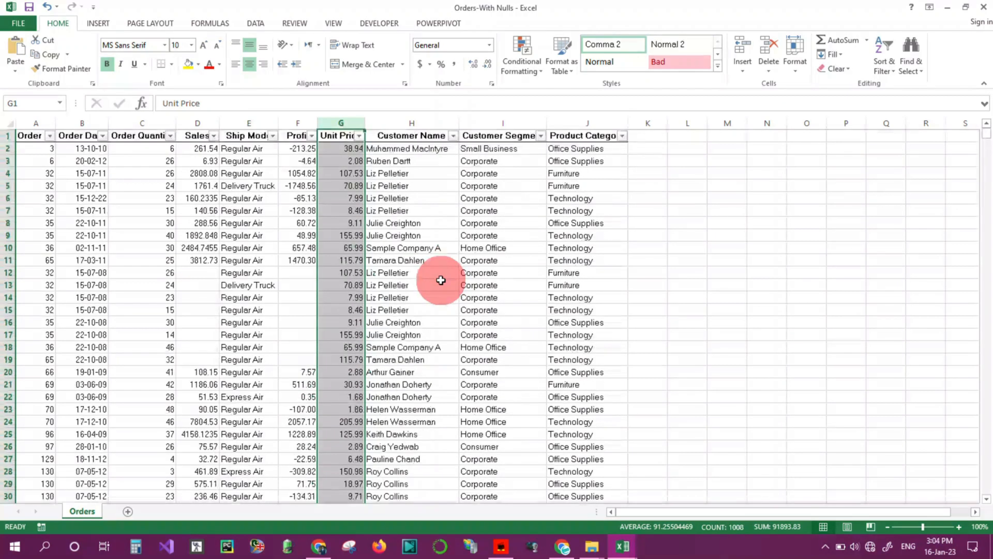
Step: Delete the Top 10 rule from the Unit Price column, apply the change and close the rules manager
left_click(530, 67)
left_click(546, 252)
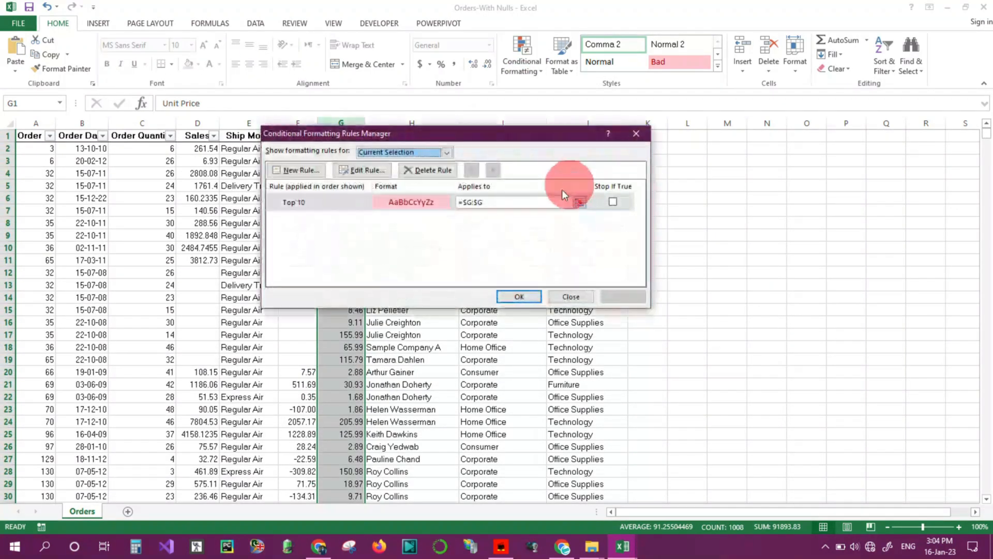
left_click(626, 296)
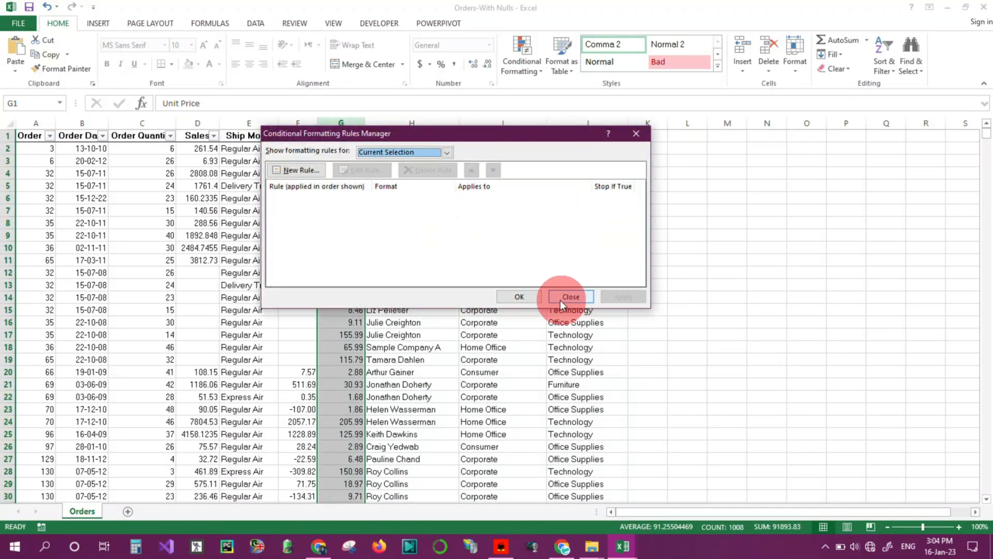
left_click(517, 296)
Step: Add an Above Average rule to the Unit Price column, with light red fill and dark red text
left_click(505, 62)
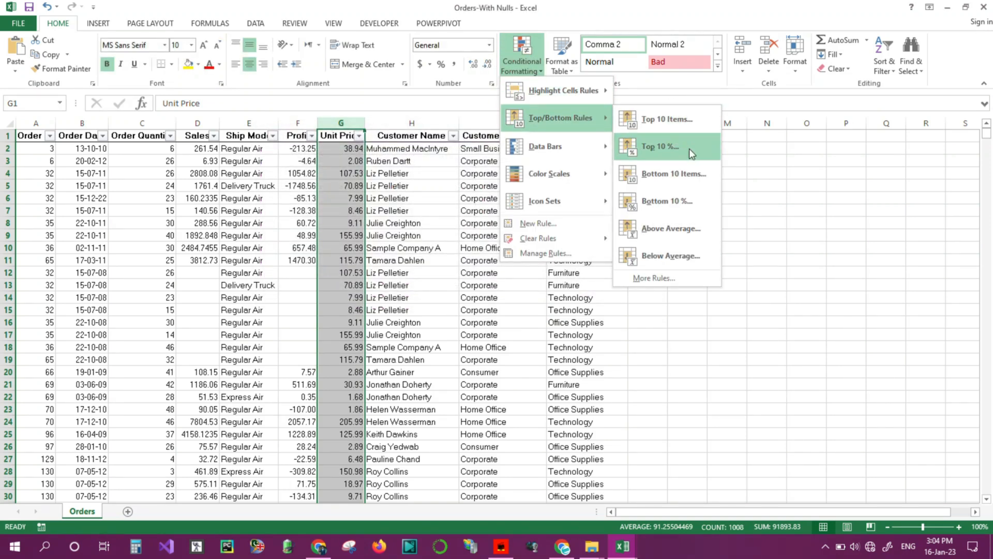
left_click(687, 229)
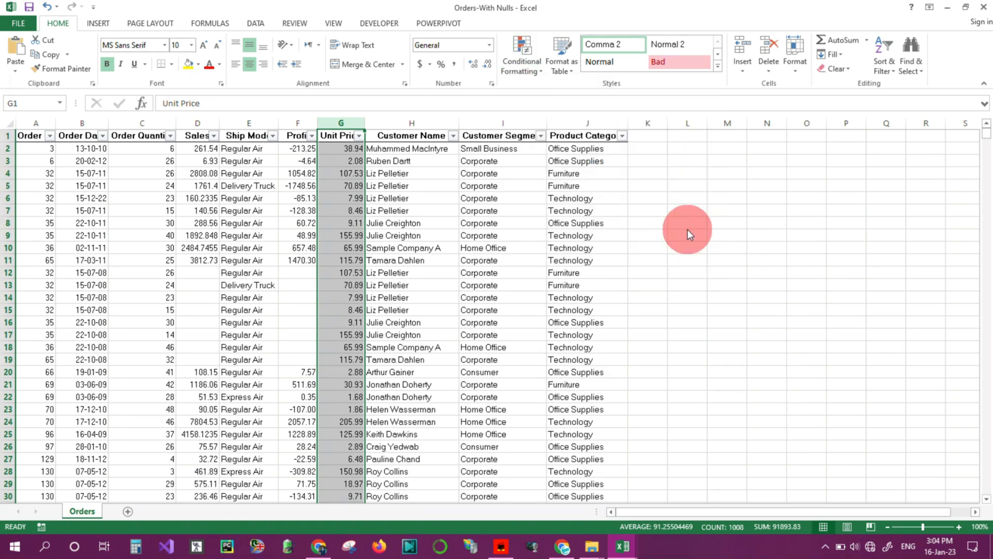
left_click(492, 228)
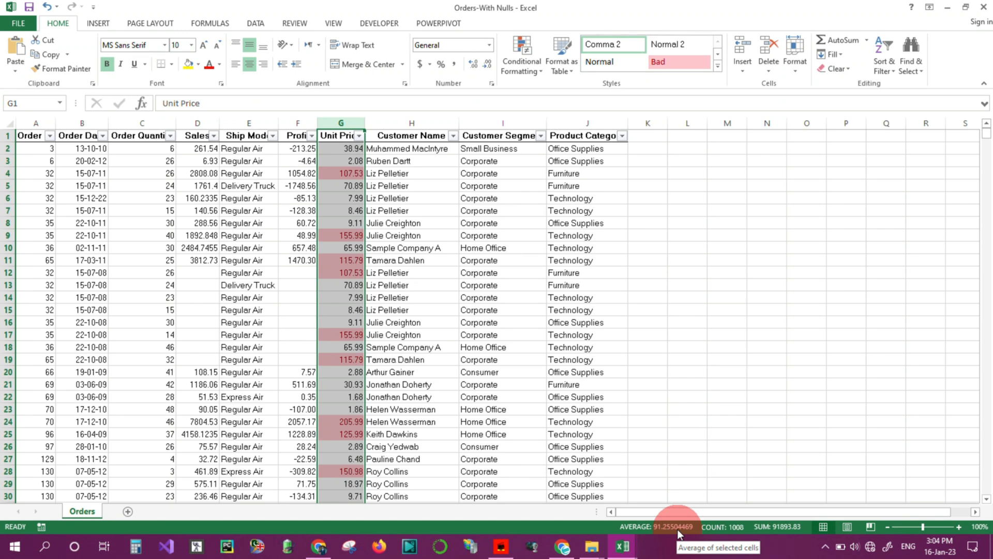
Step: Set the unit price in cell G17 to 91 to test the Above Average rule
left_click(354, 338)
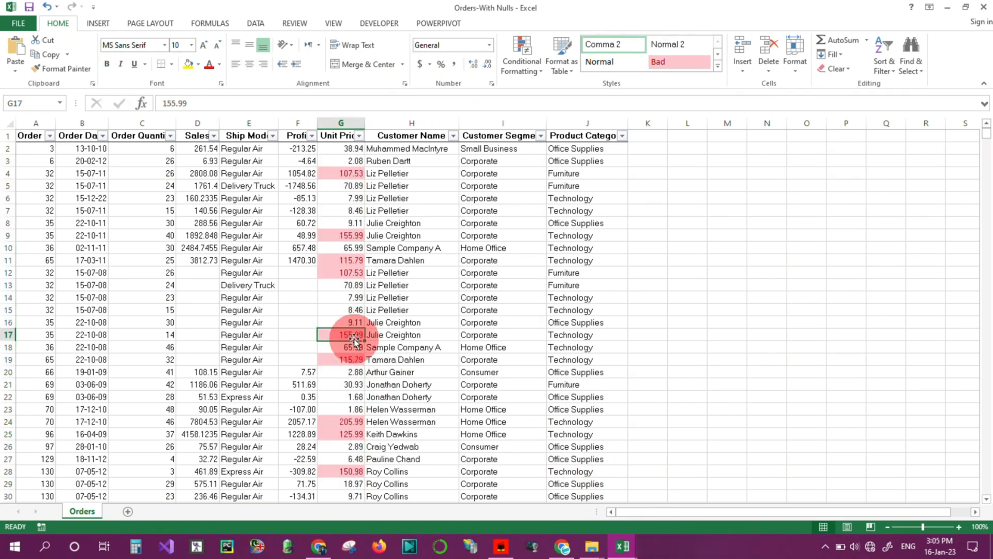
type("91")
key("Return")
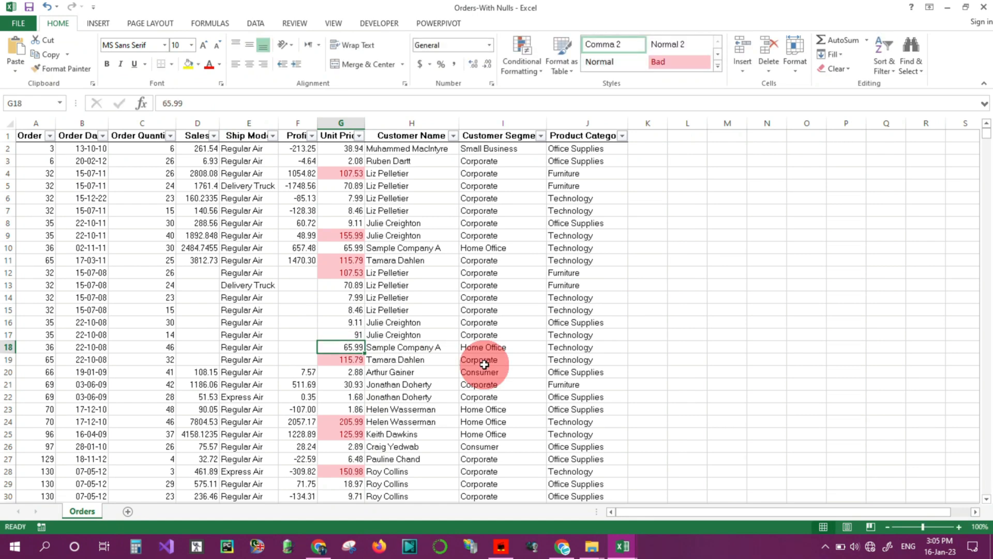
scroll(476, 357, "right", 4)
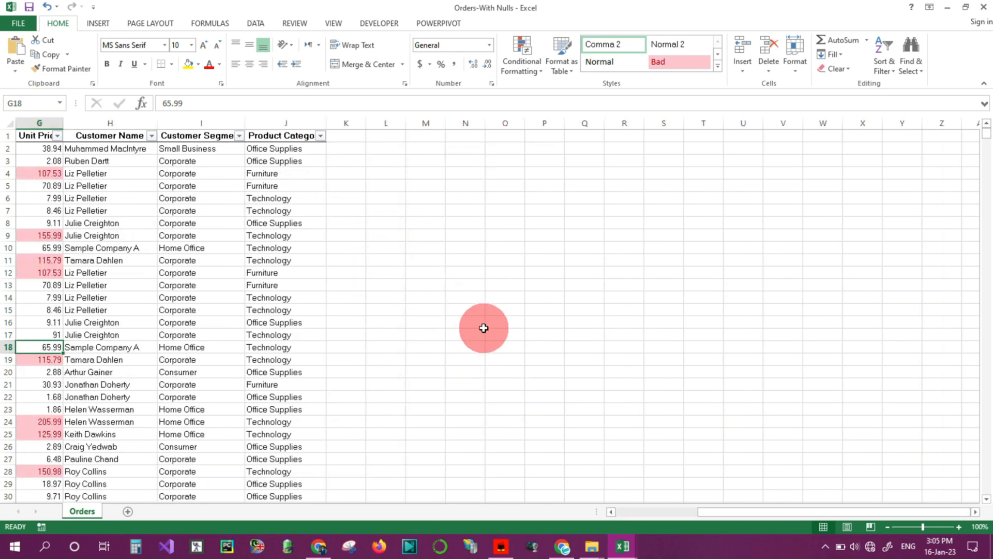
scroll(482, 329, "left", 4)
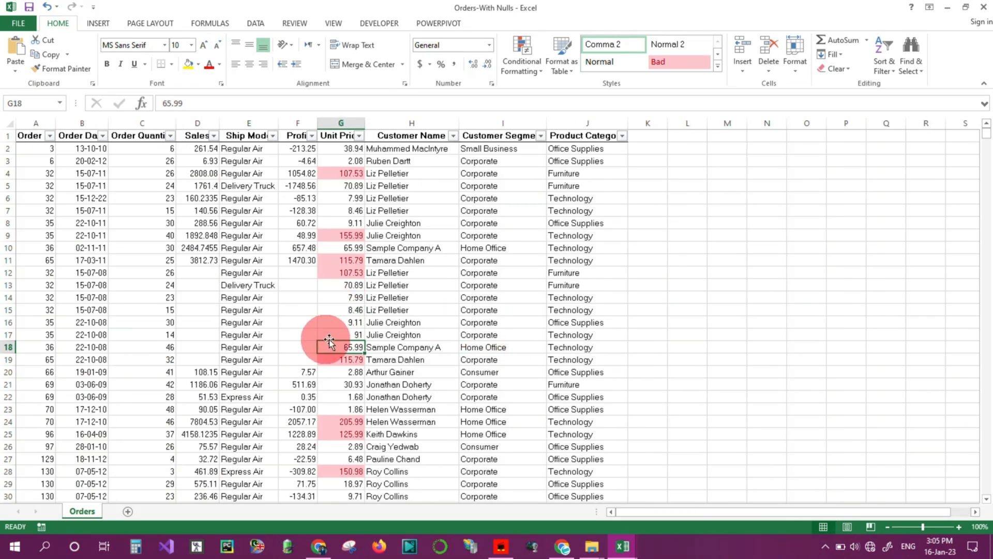
Step: Set the unit price in cell G17 to 92 to test the Above Average rule again
left_click(349, 336)
type("192")
key("Return")
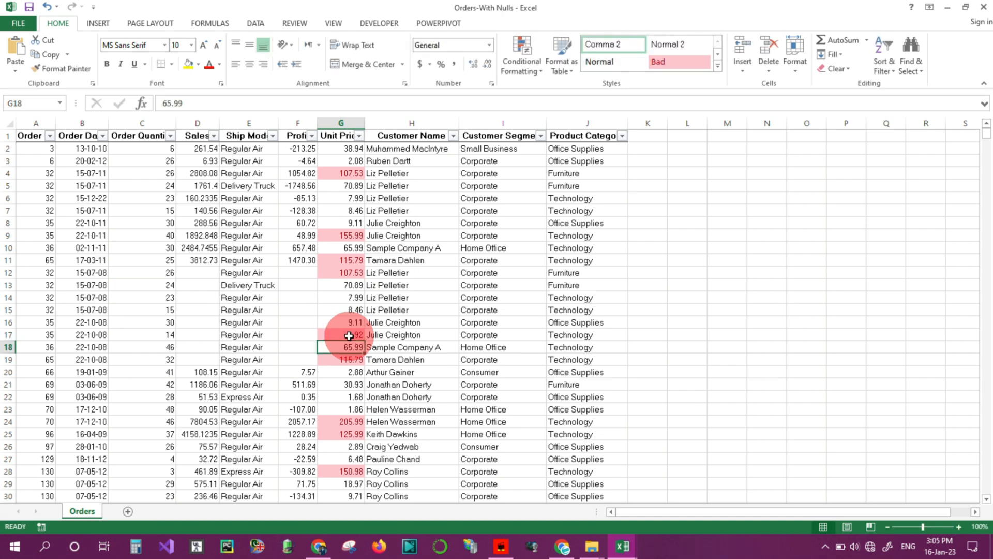
Step: Delete the Above Average rule from the whole Unit Price column, apply the change and close the rules manager
left_click(343, 124)
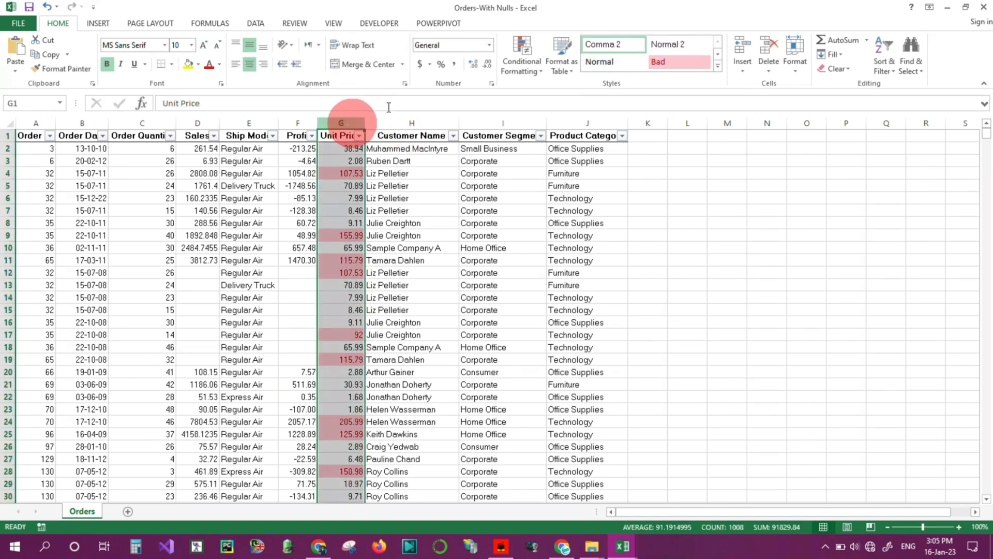
left_click(516, 64)
left_click(541, 252)
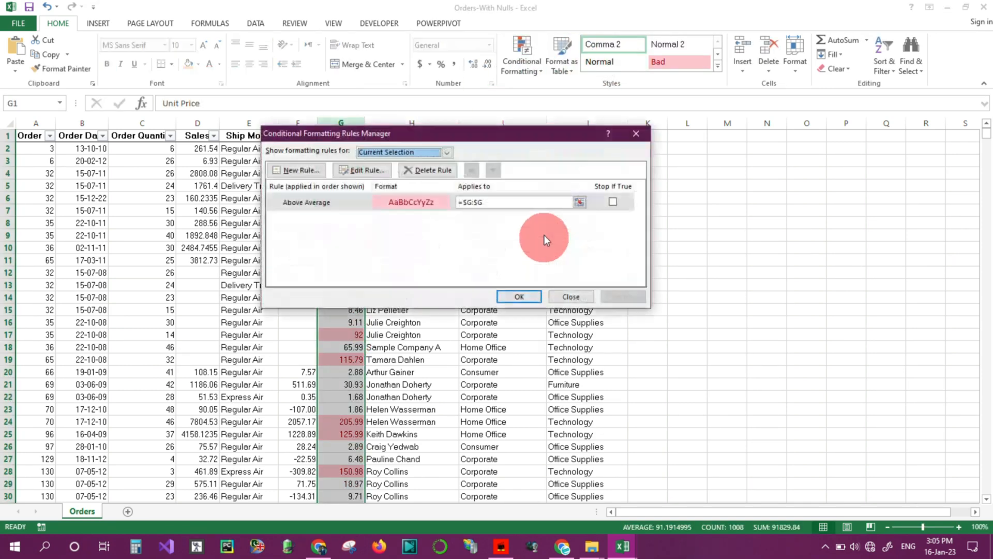
left_click(413, 171)
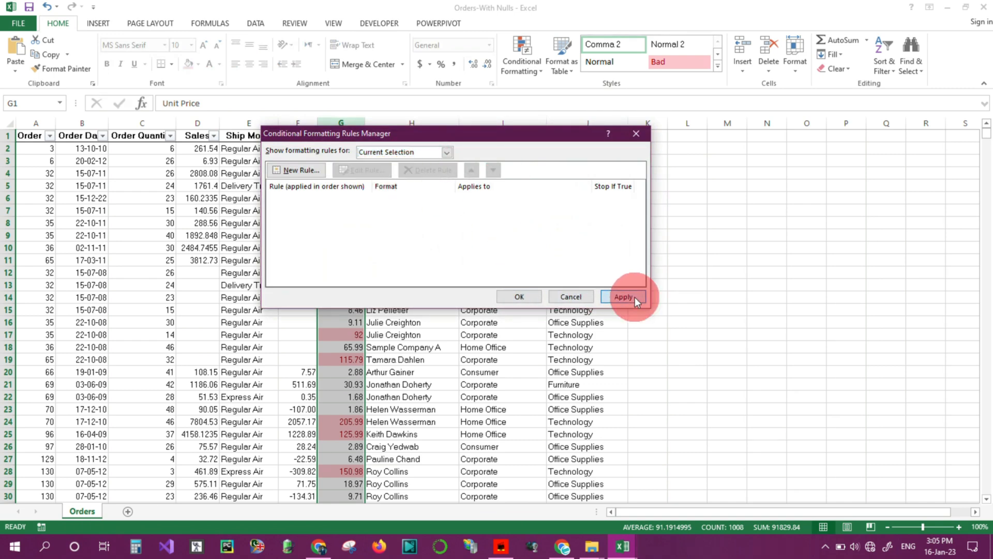
left_click(633, 297)
left_click(522, 295)
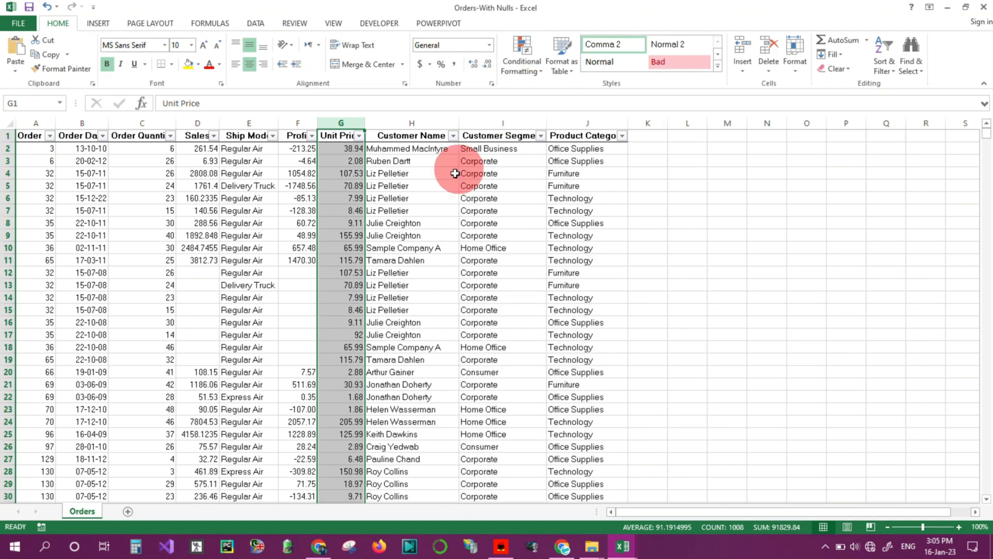
Step: Add a Below Average rule to the Unit Price column, with Light Red Fill with Dark Red Text
left_click(527, 65)
mouse_move(535, 118)
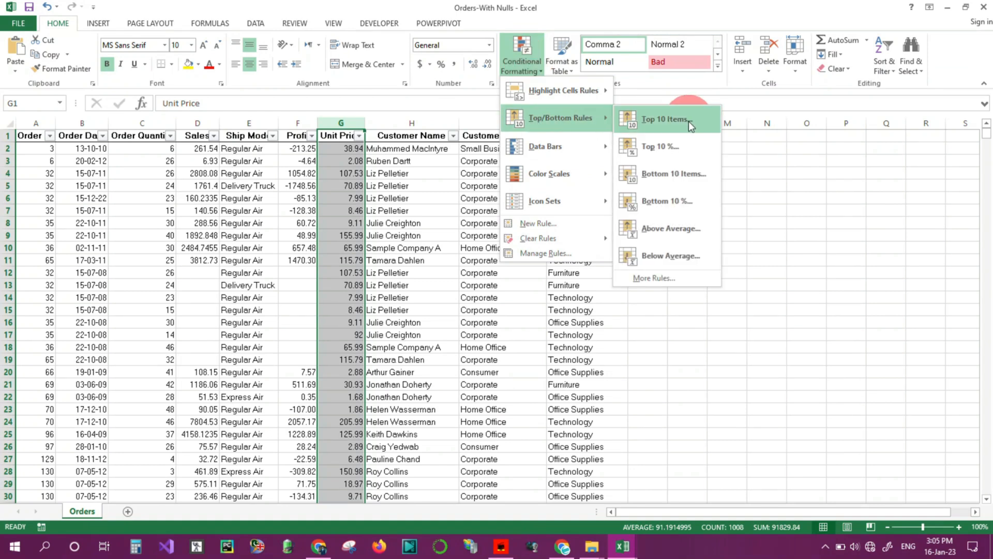
left_click(679, 258)
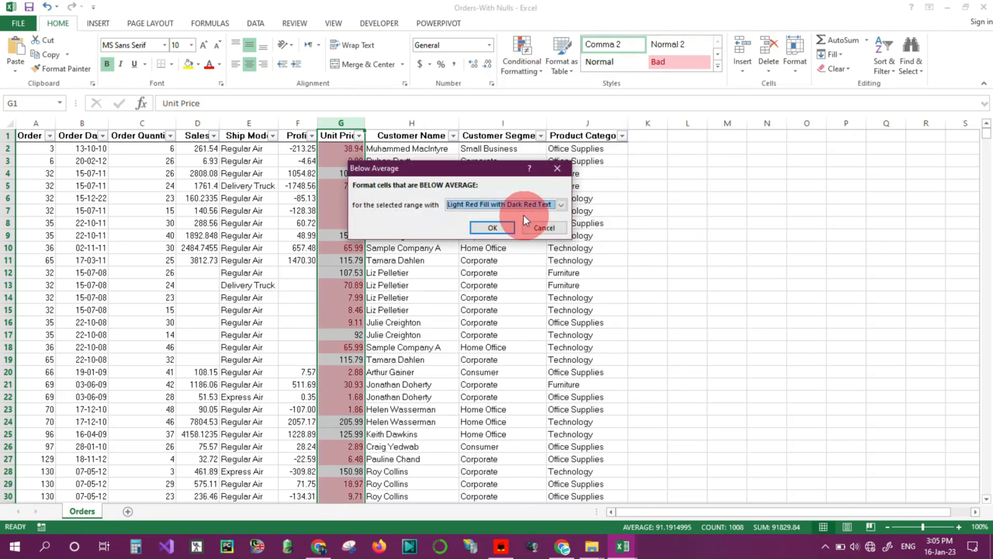
left_click(495, 228)
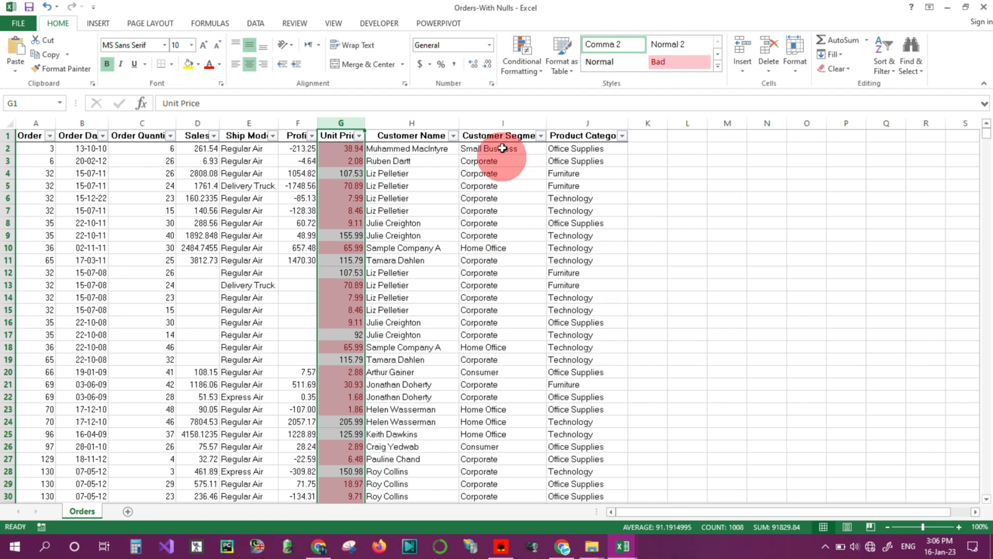
left_click(527, 70)
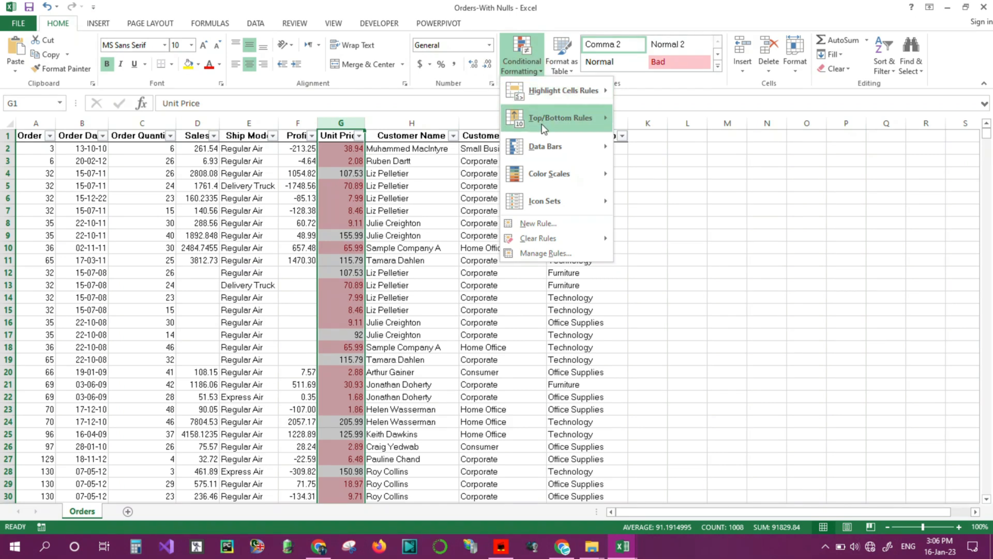
mouse_move(542, 123)
mouse_move(548, 153)
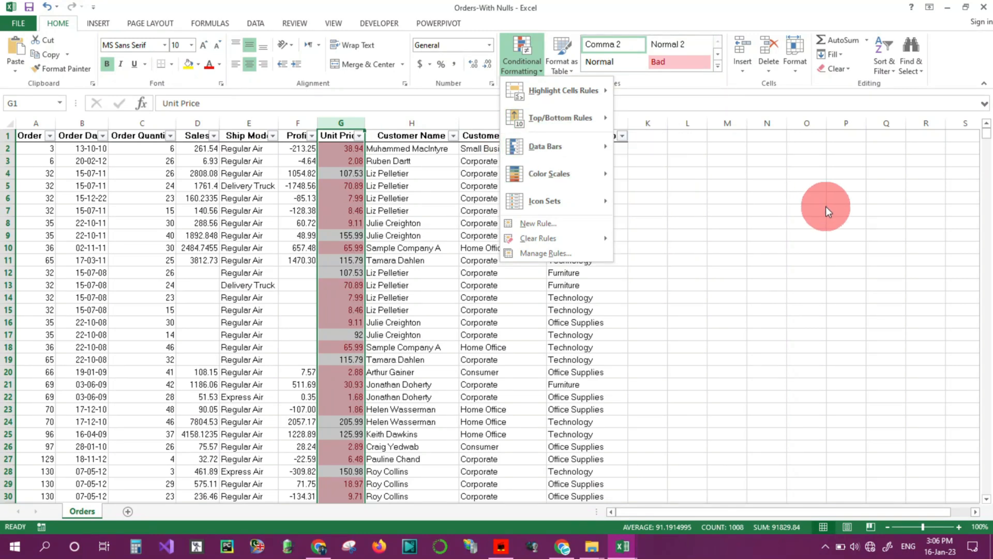
left_click(675, 227)
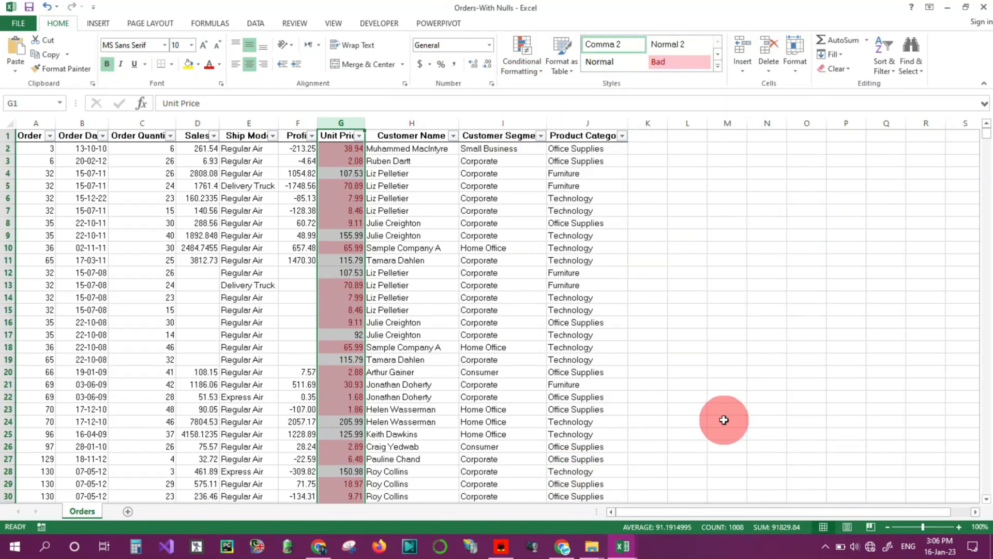